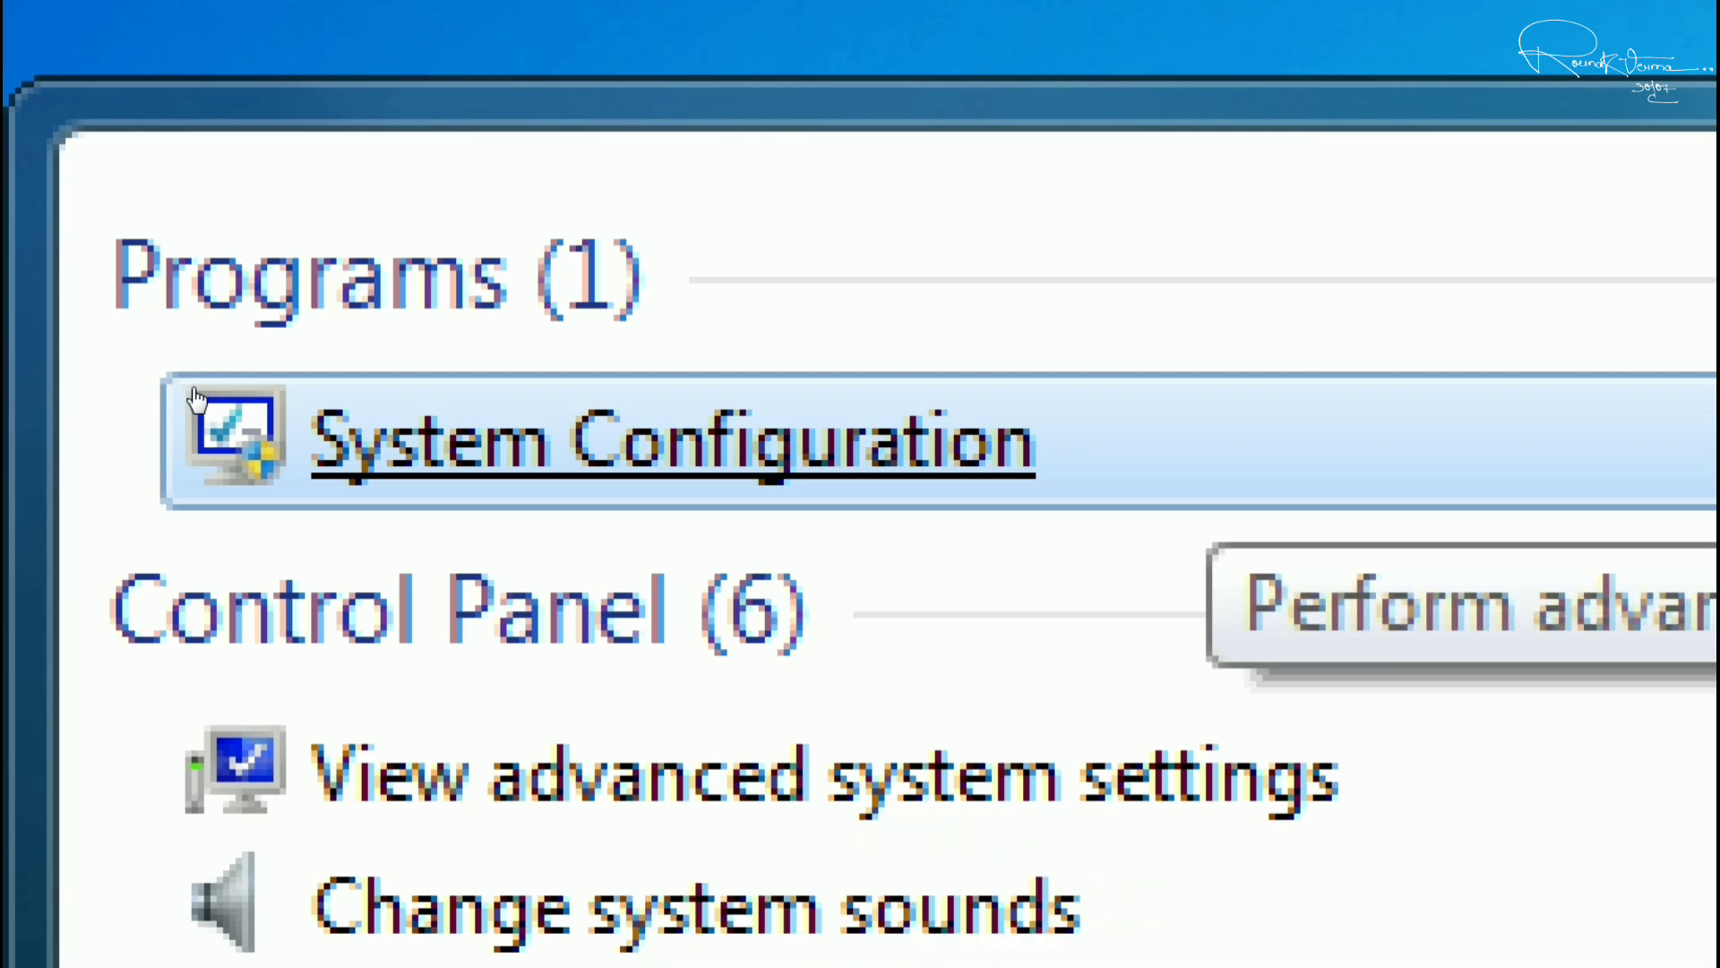
# Open System Configuration and bring up the advanced boot options for the Windows 10 entry
pyautogui.click(196, 399)
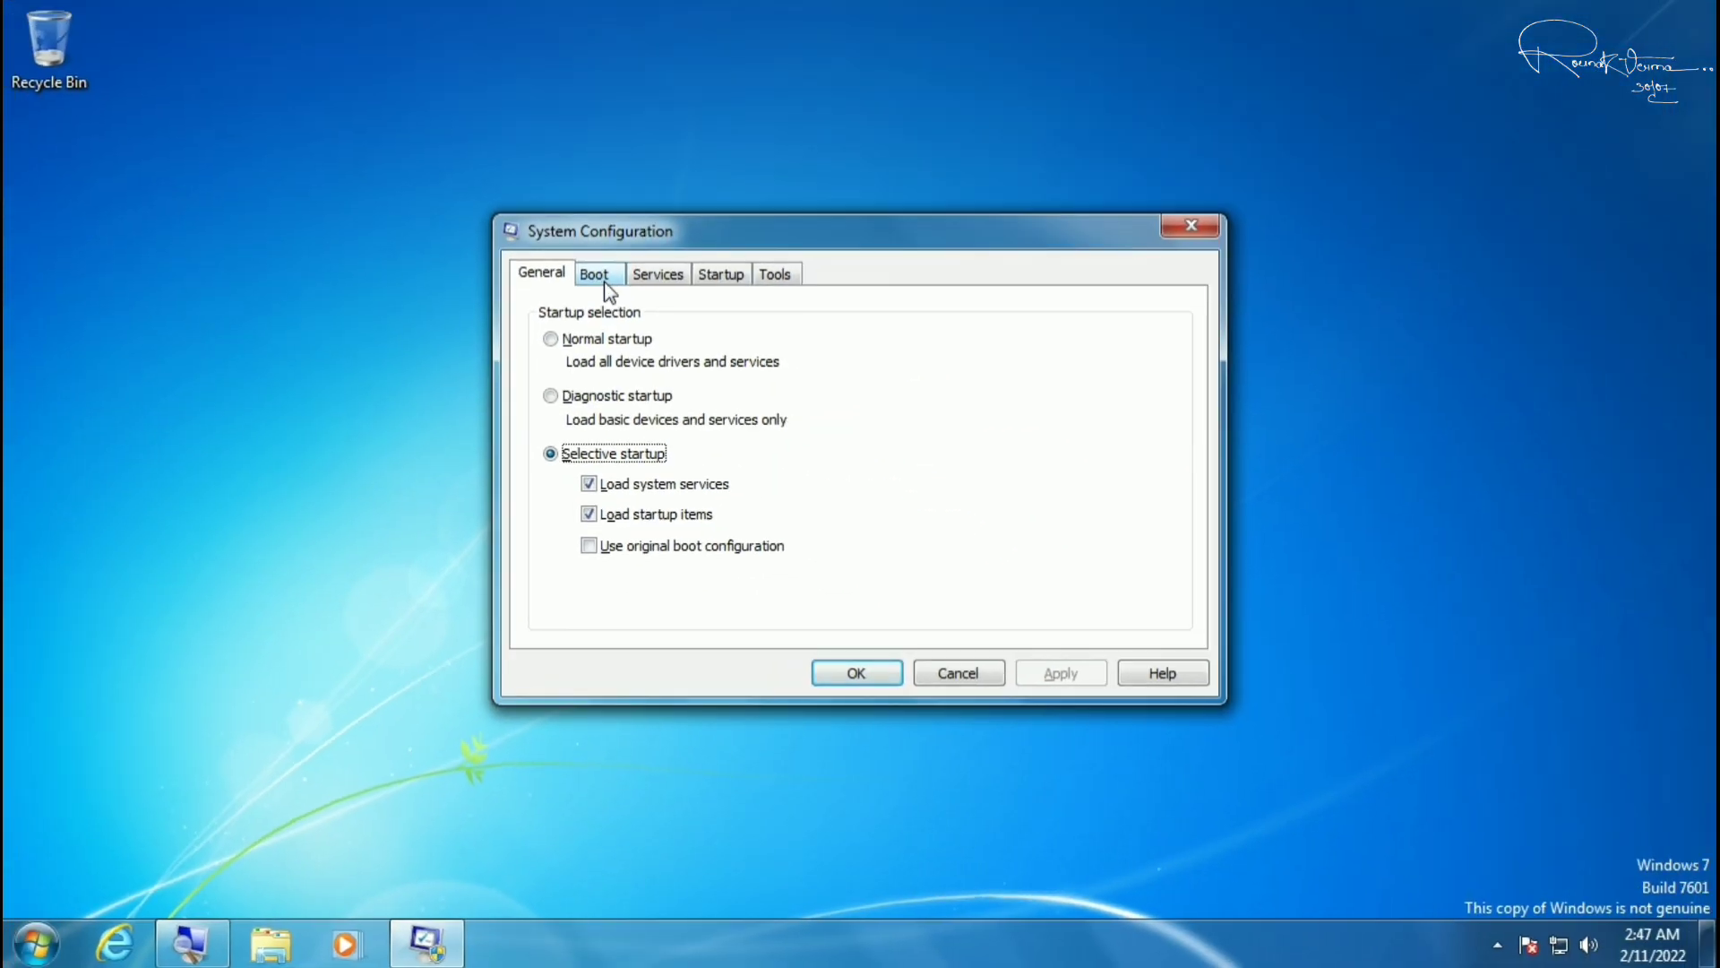
pyautogui.click(605, 283)
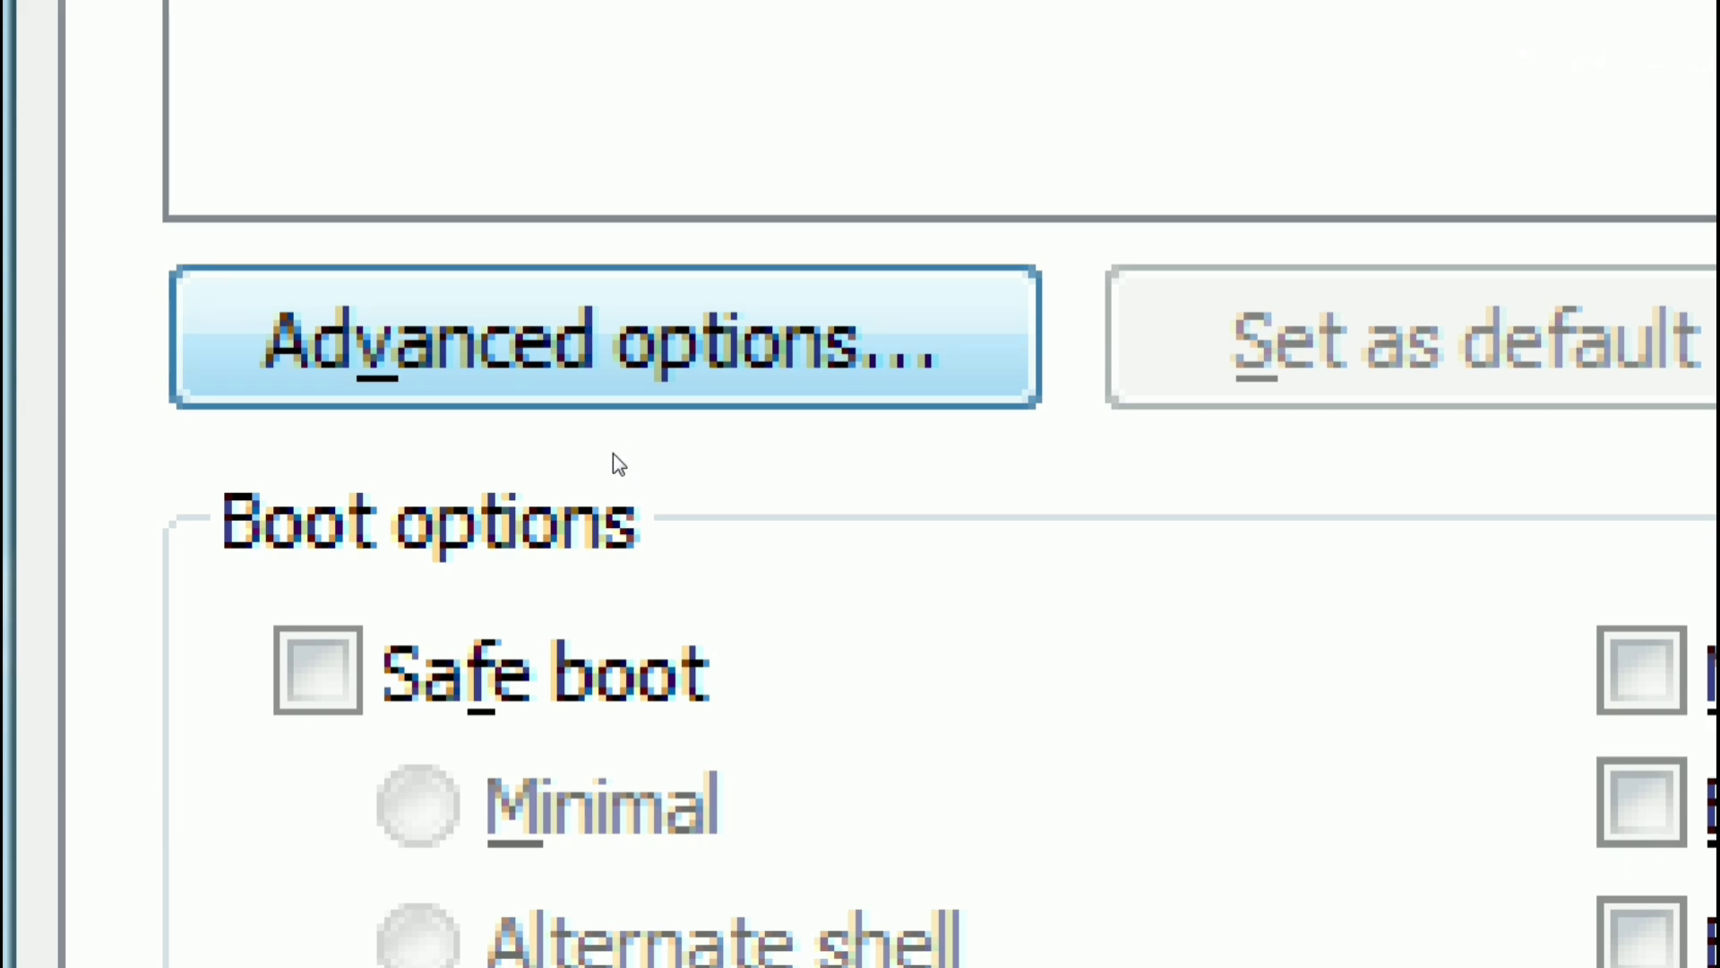
pyautogui.click(613, 395)
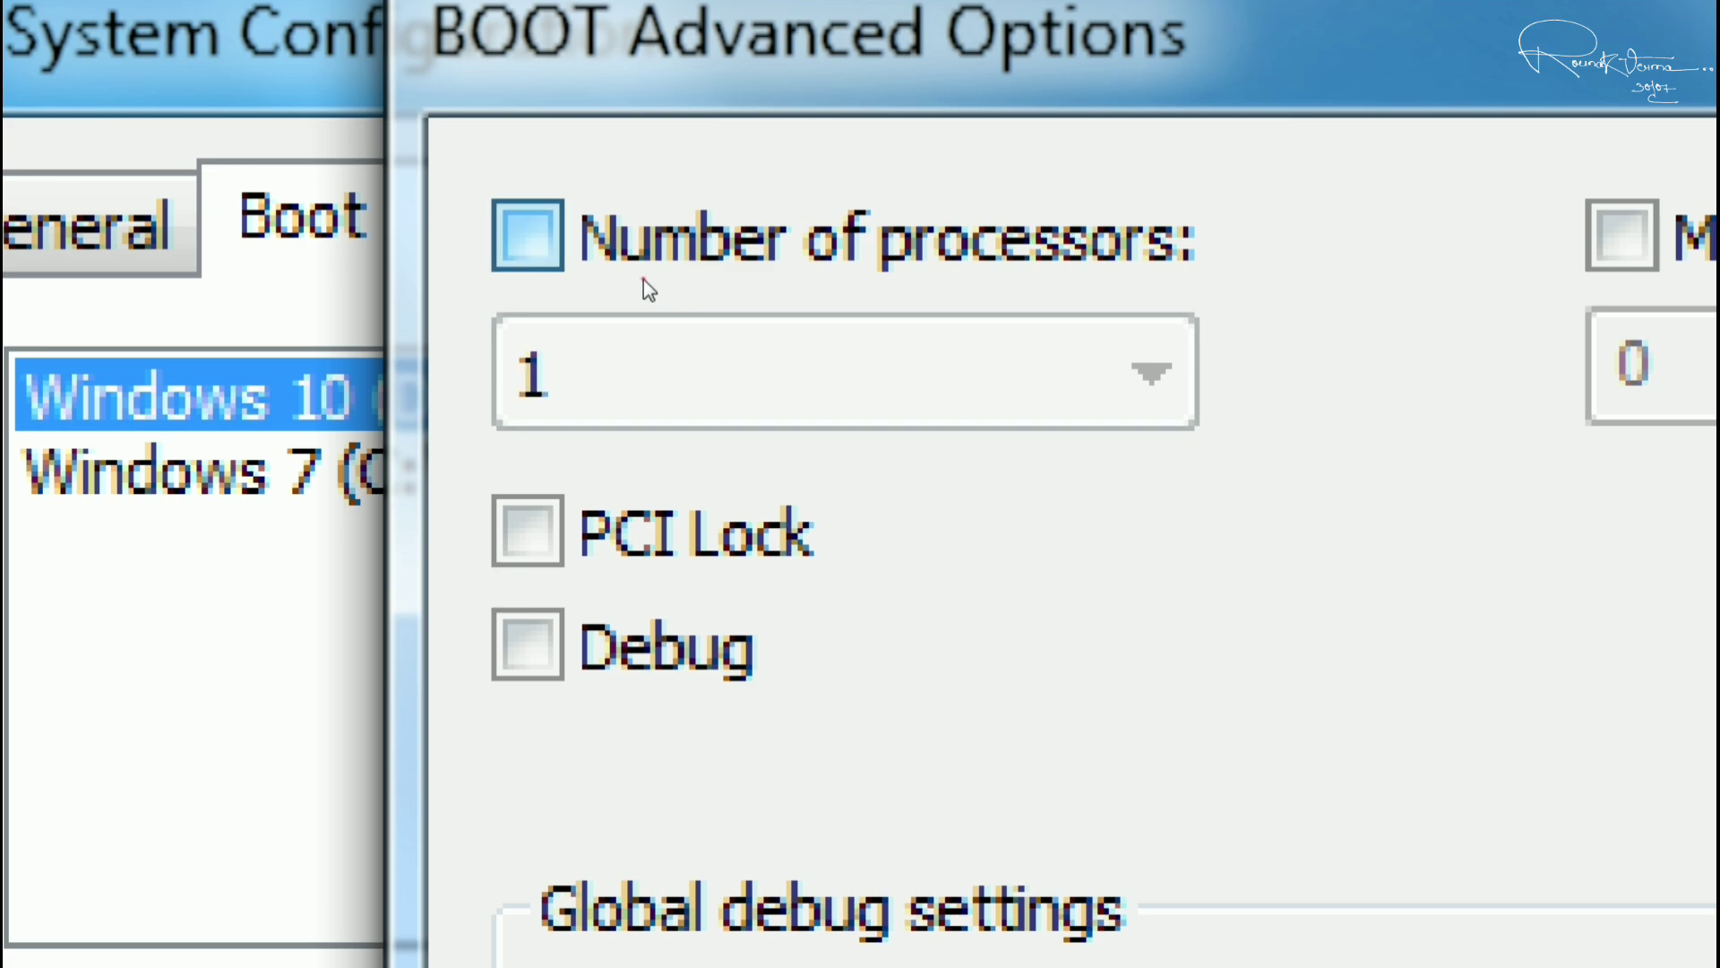
# Enable the Number of processors boot option and set it to 2
pyautogui.click(644, 279)
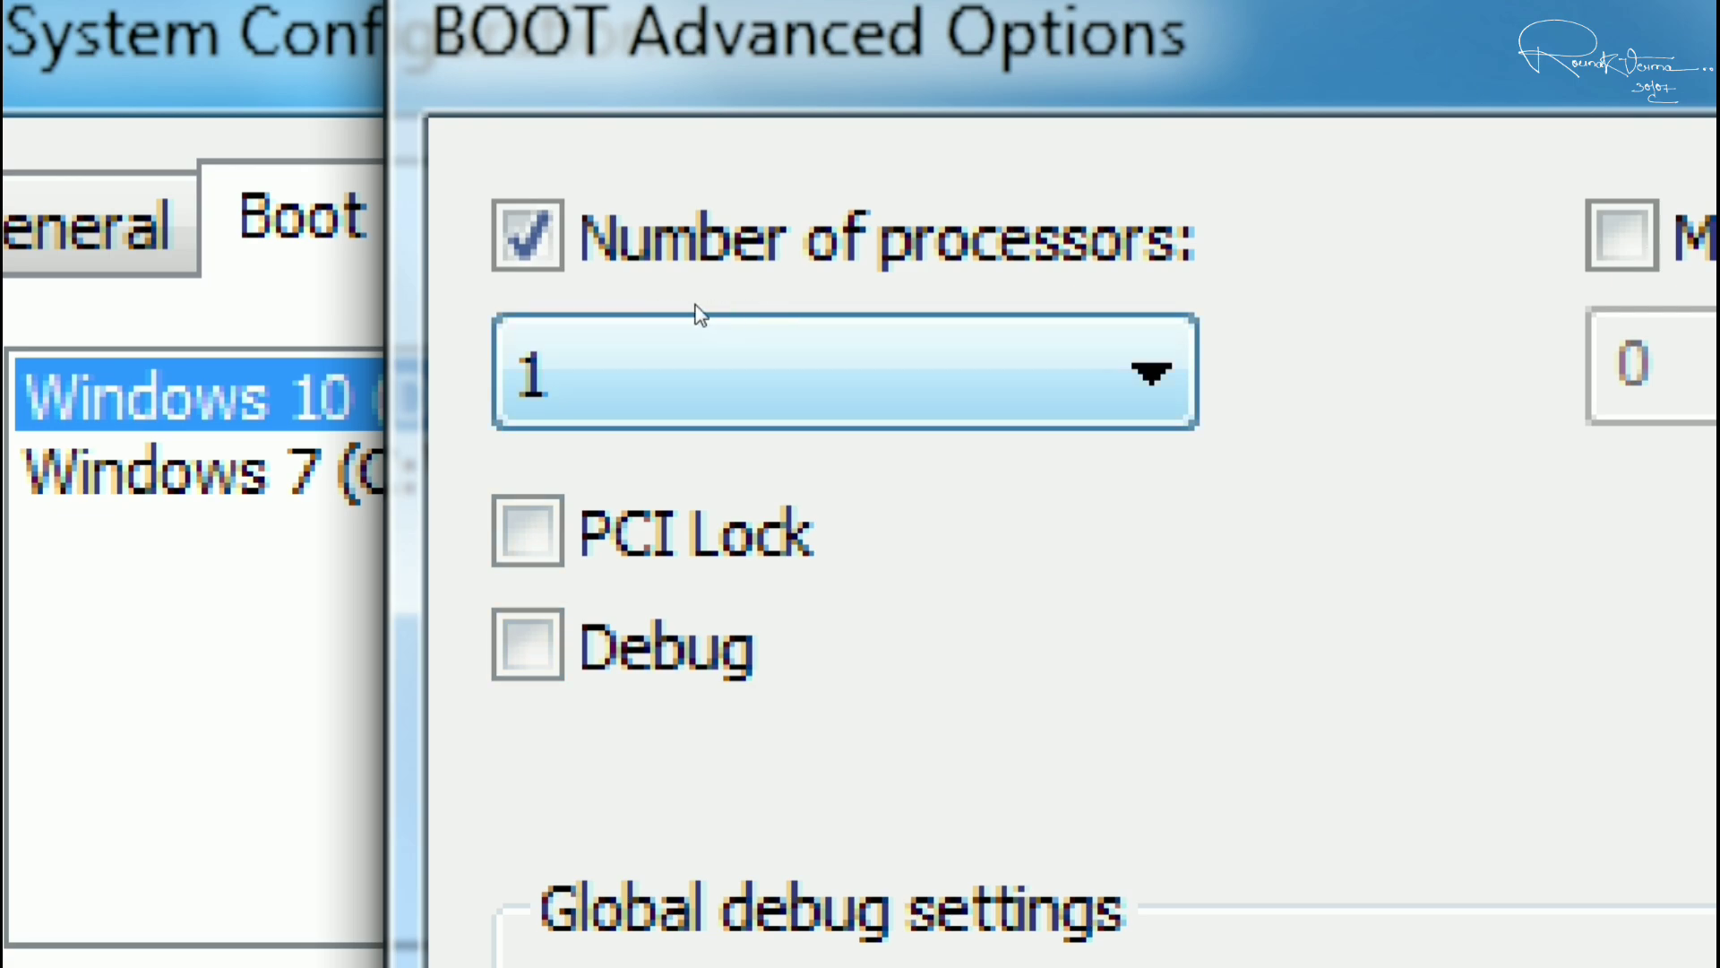
pyautogui.click(755, 313)
pyautogui.press('Down')
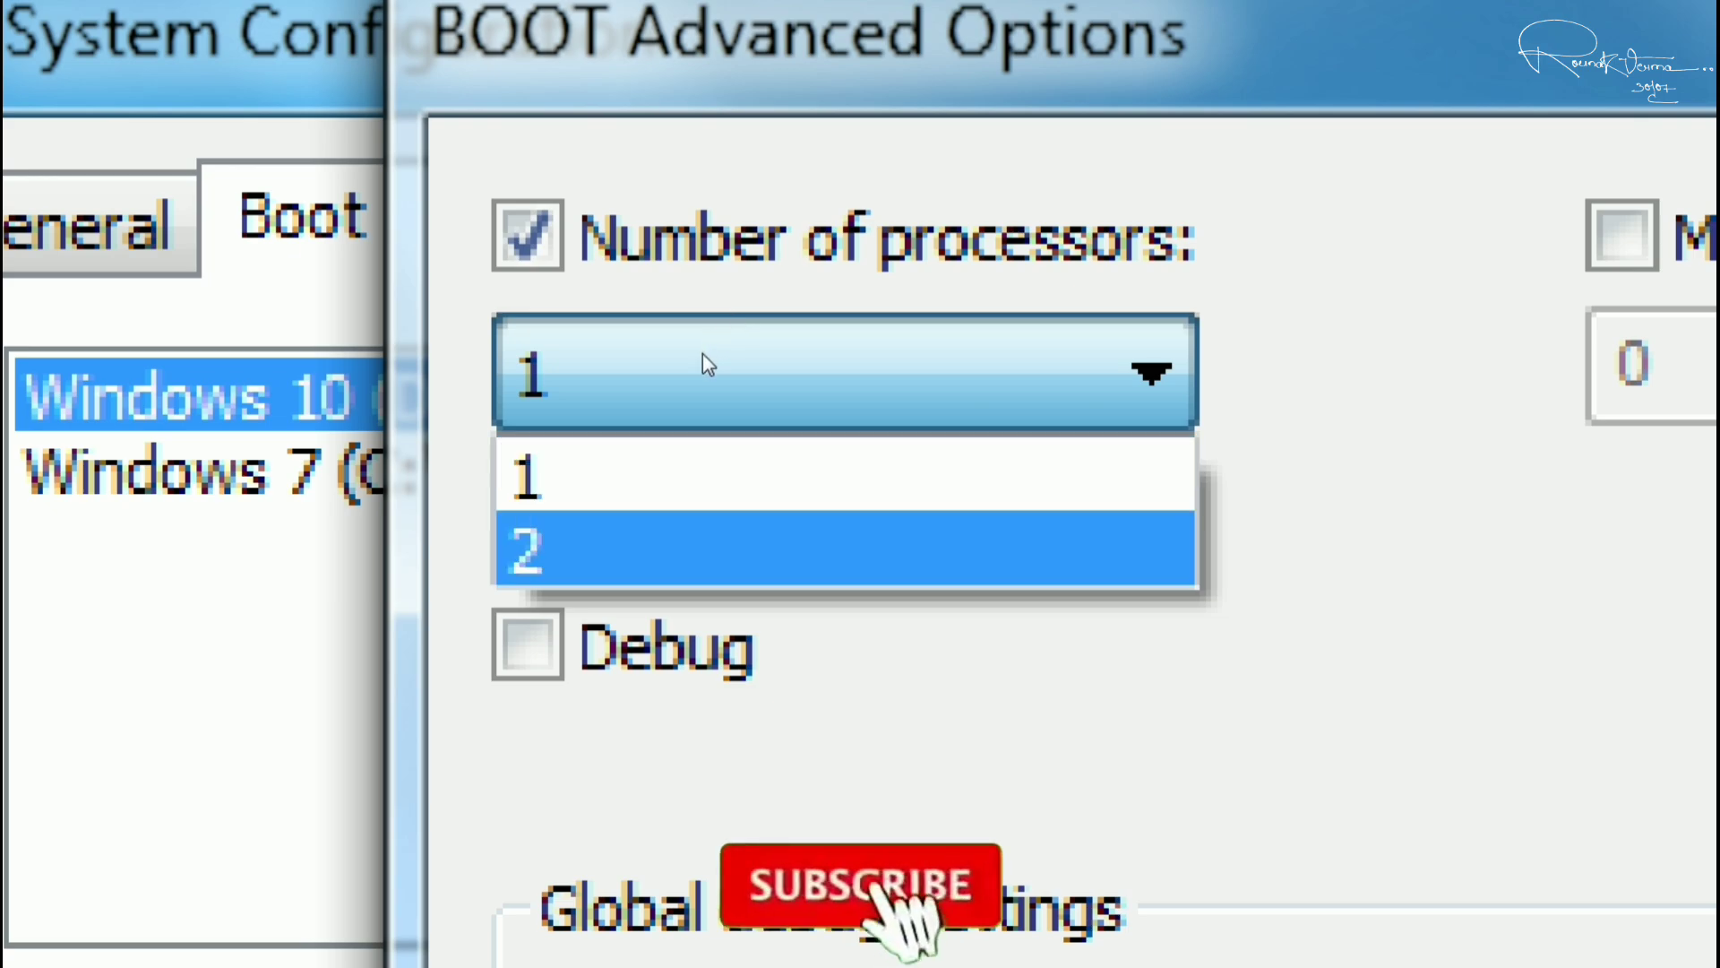
pyautogui.press('Up')
pyautogui.press('Down')
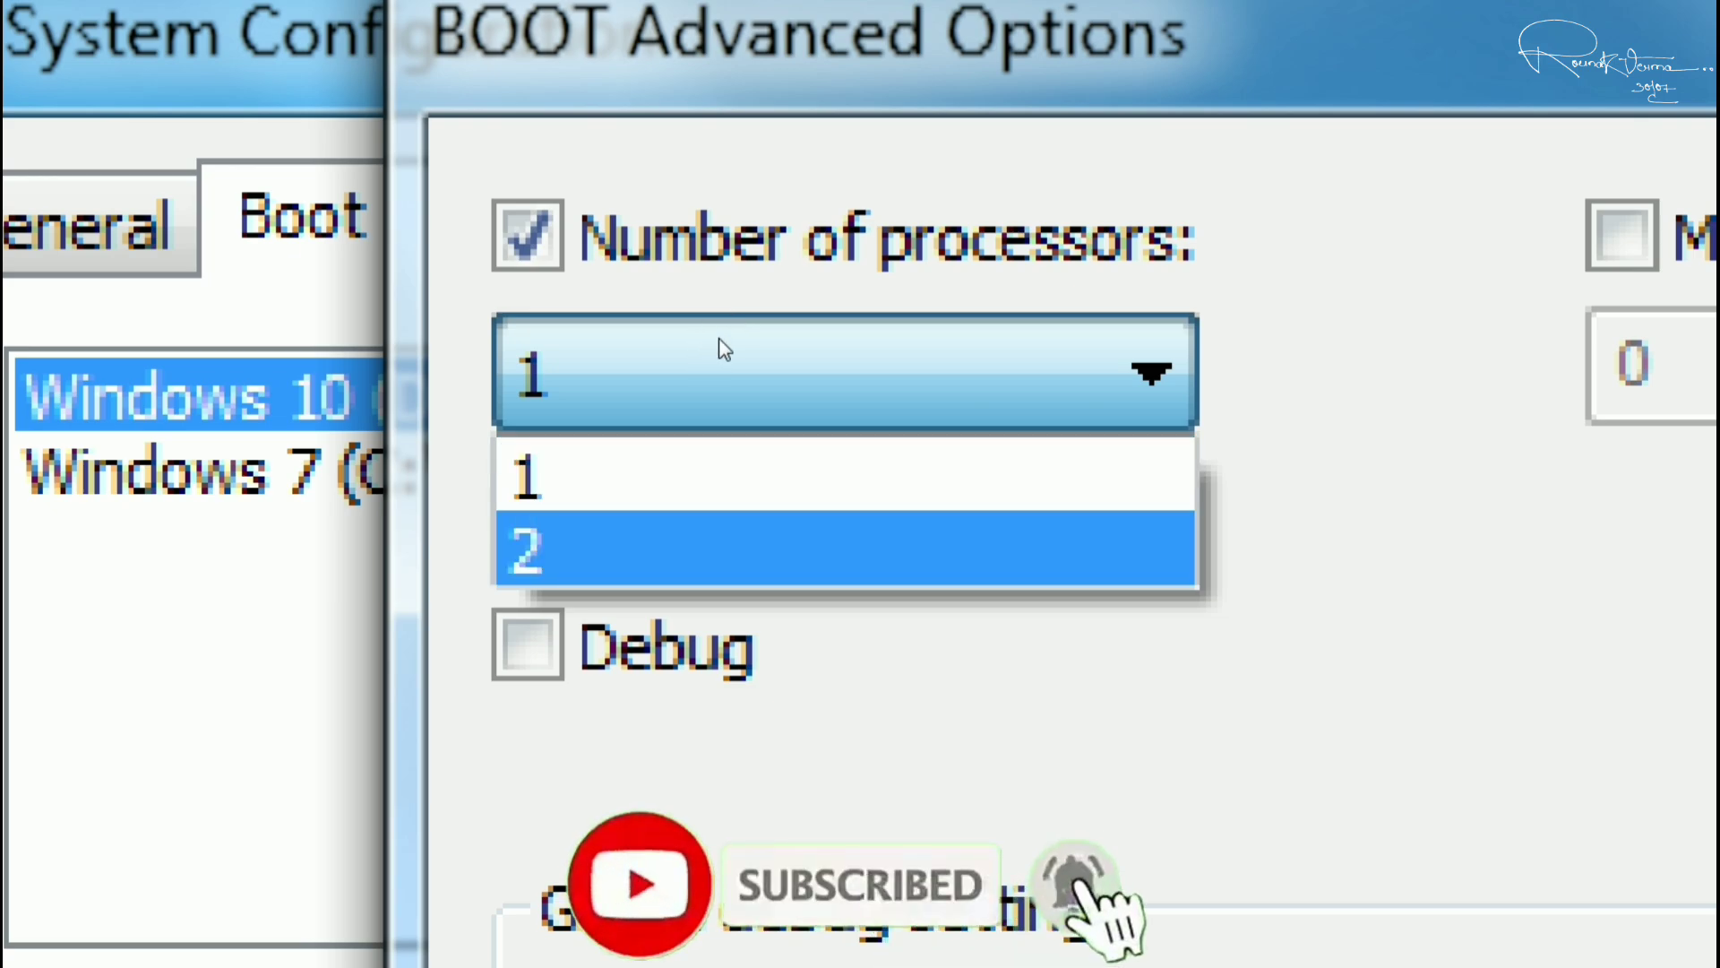
pyautogui.press('Up')
pyautogui.press('Down')
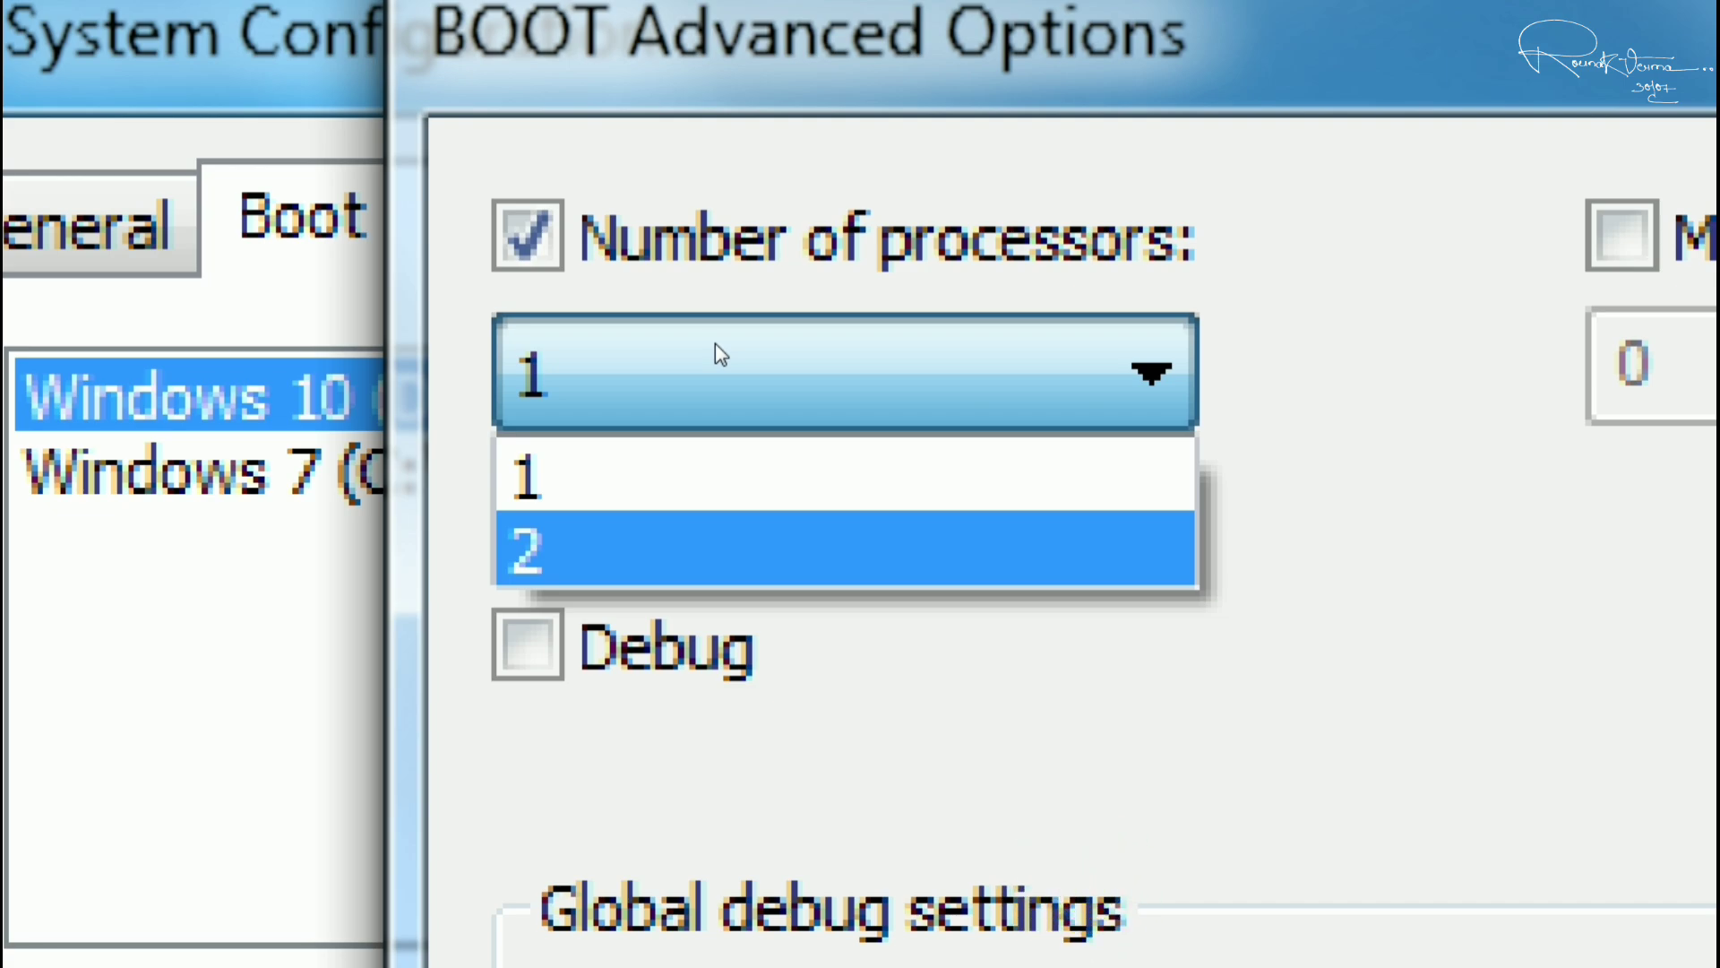
pyautogui.press('Up')
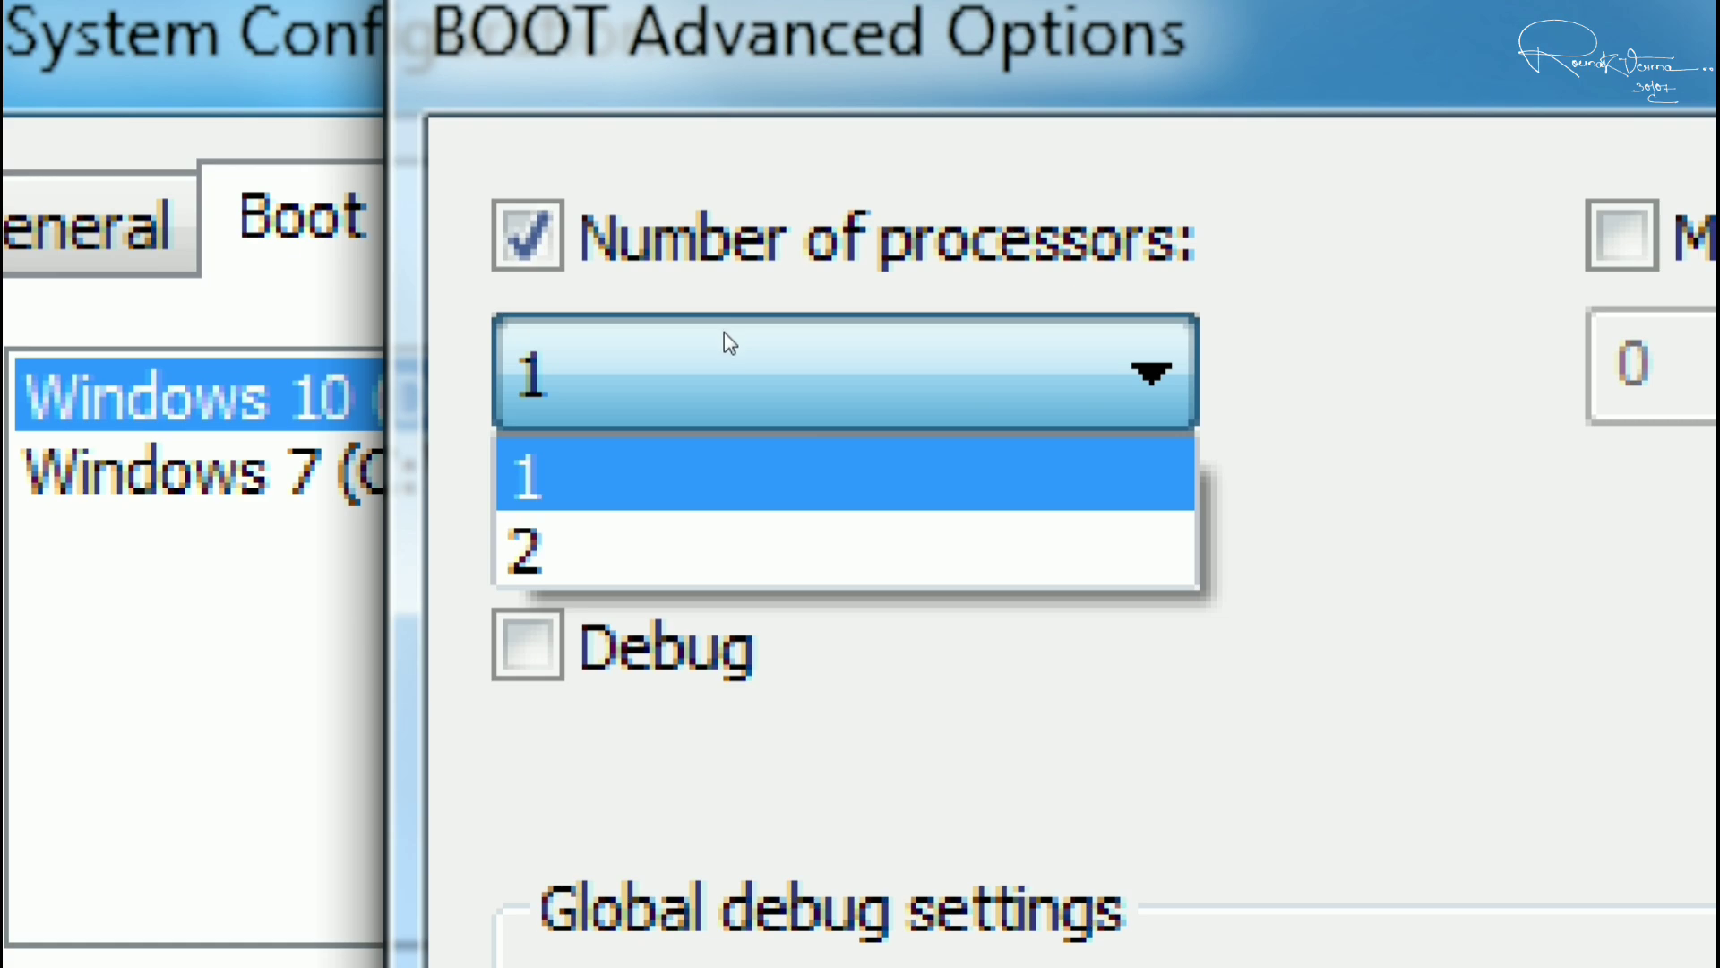
pyautogui.press('Down')
pyautogui.press('Up')
pyautogui.press('Down')
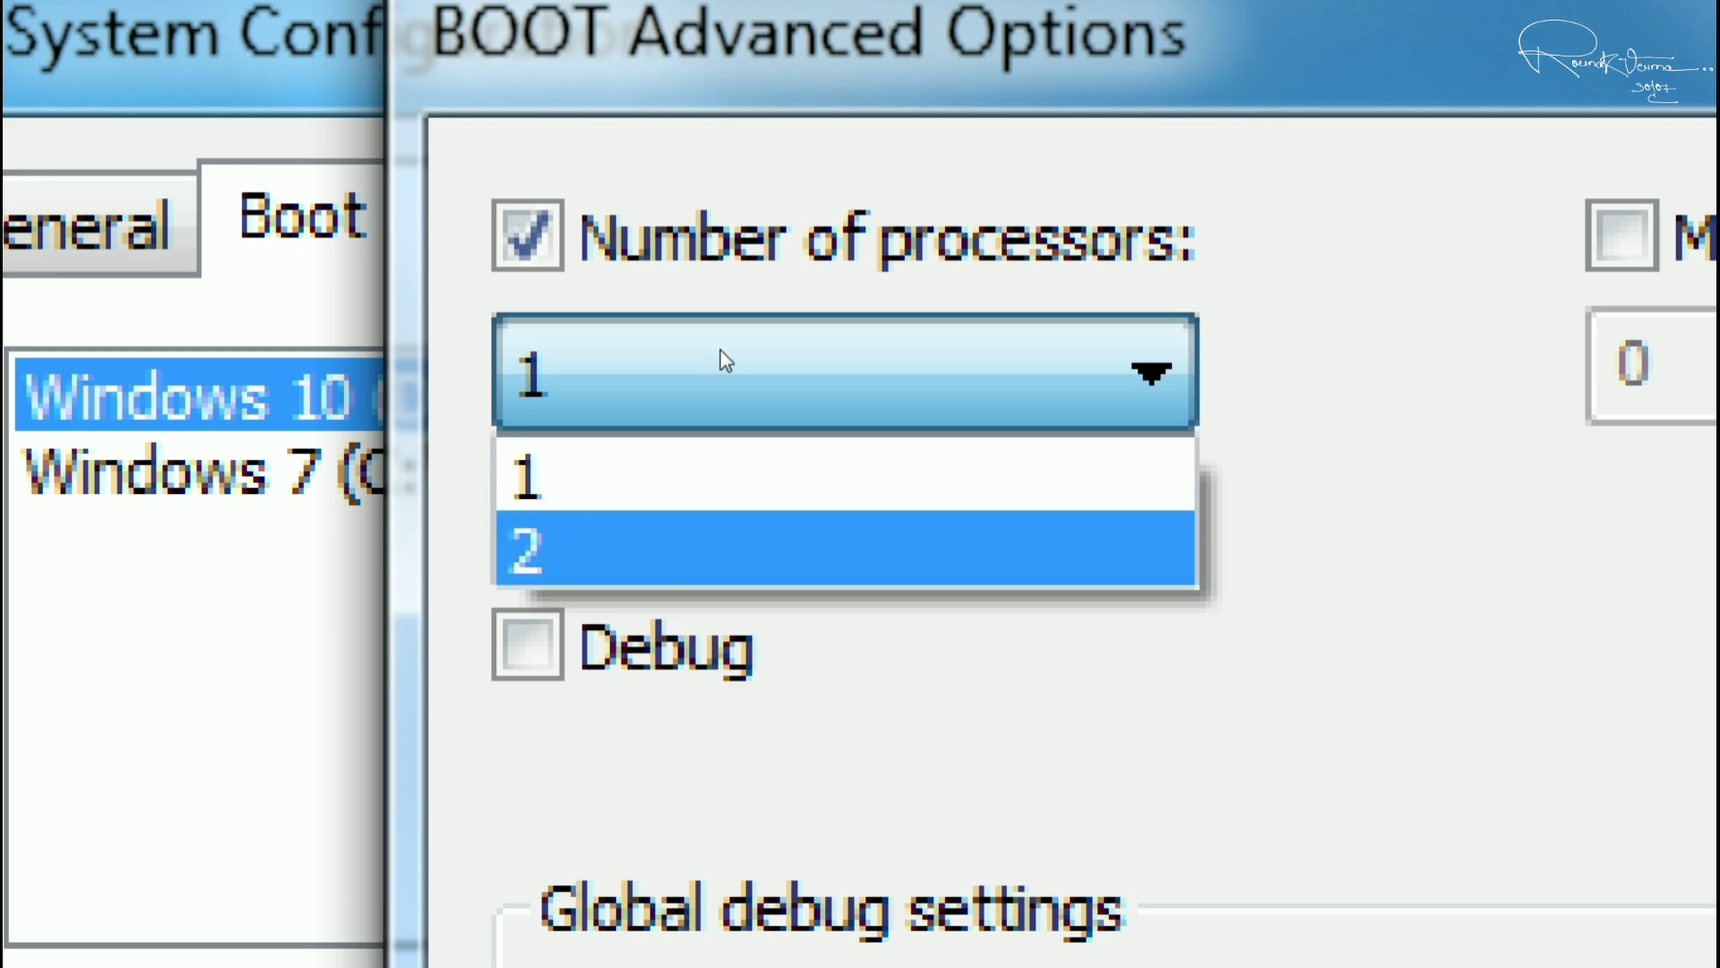
pyautogui.press('Return')
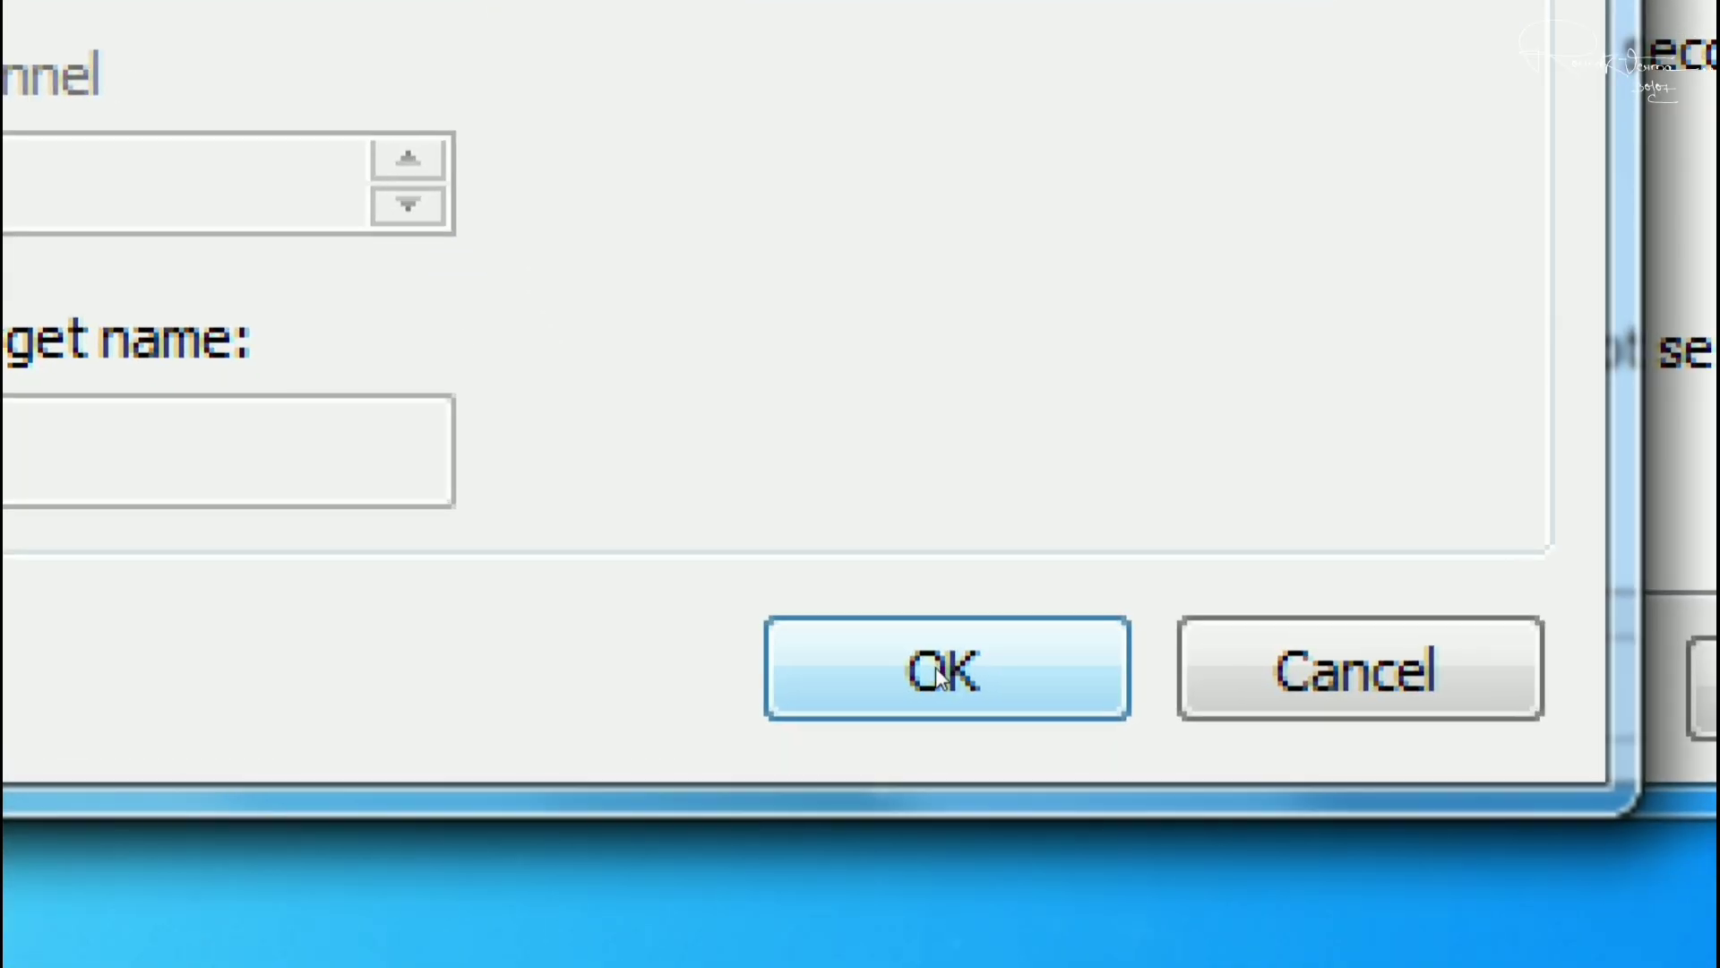
# Confirm and apply the boot settings, closing System Configuration without restarting the computer
pyautogui.click(935, 666)
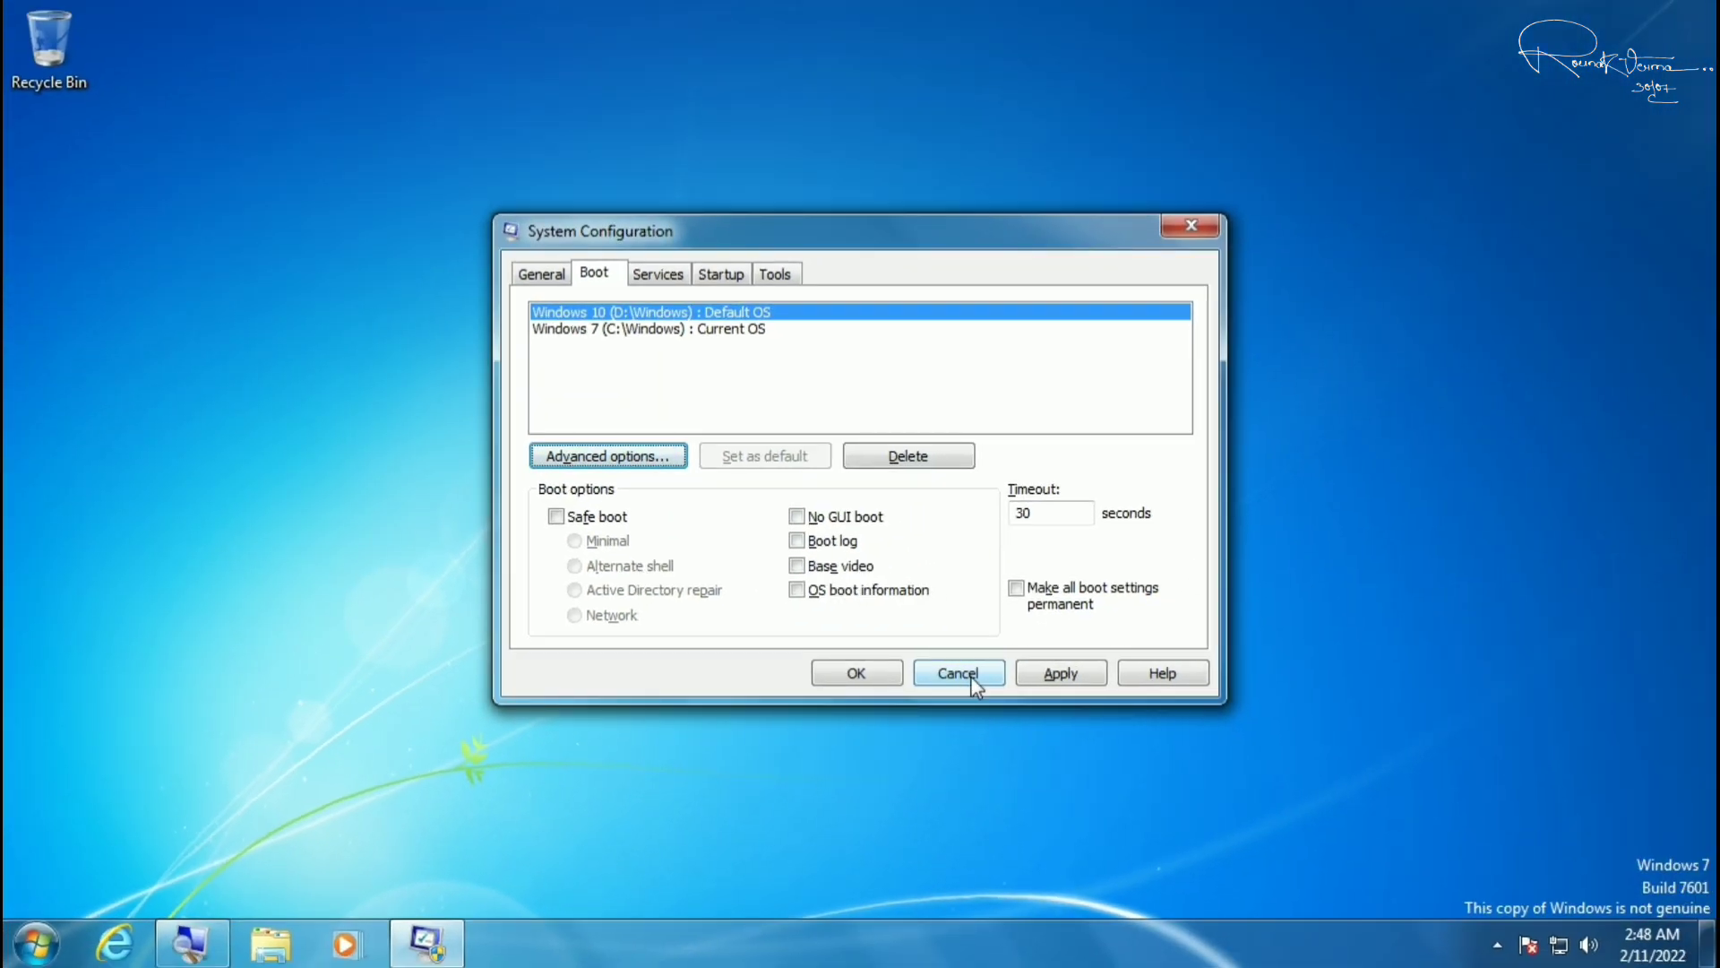
pyautogui.click(1059, 673)
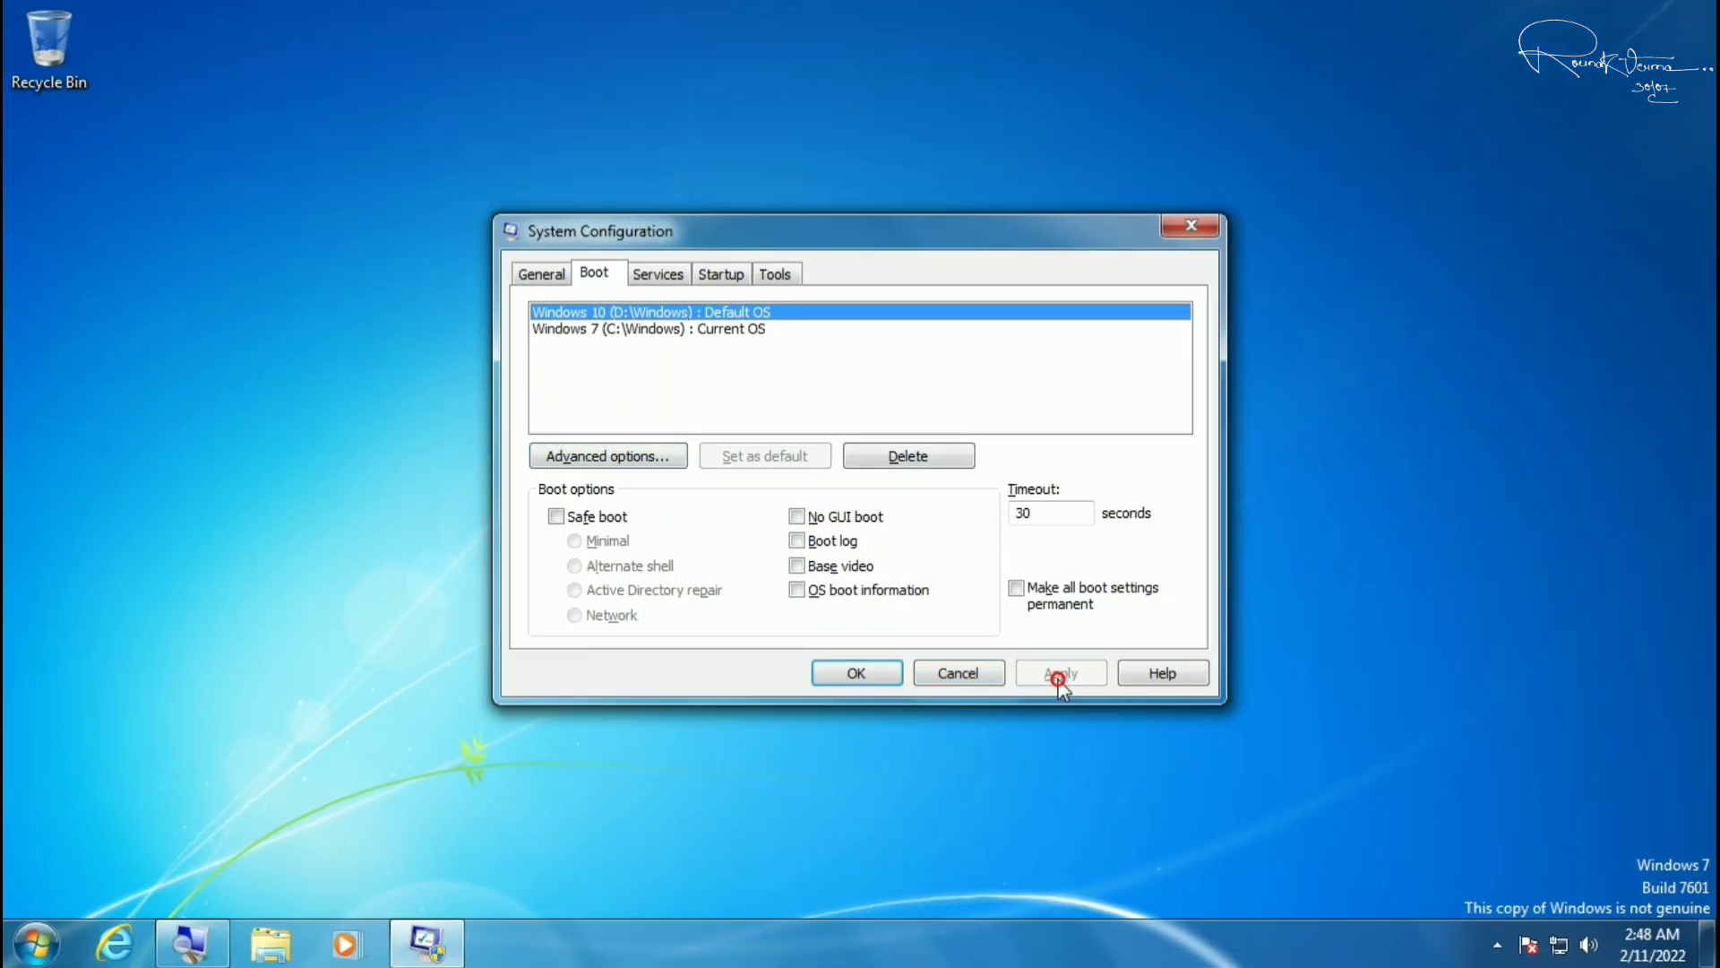
pyautogui.click(869, 676)
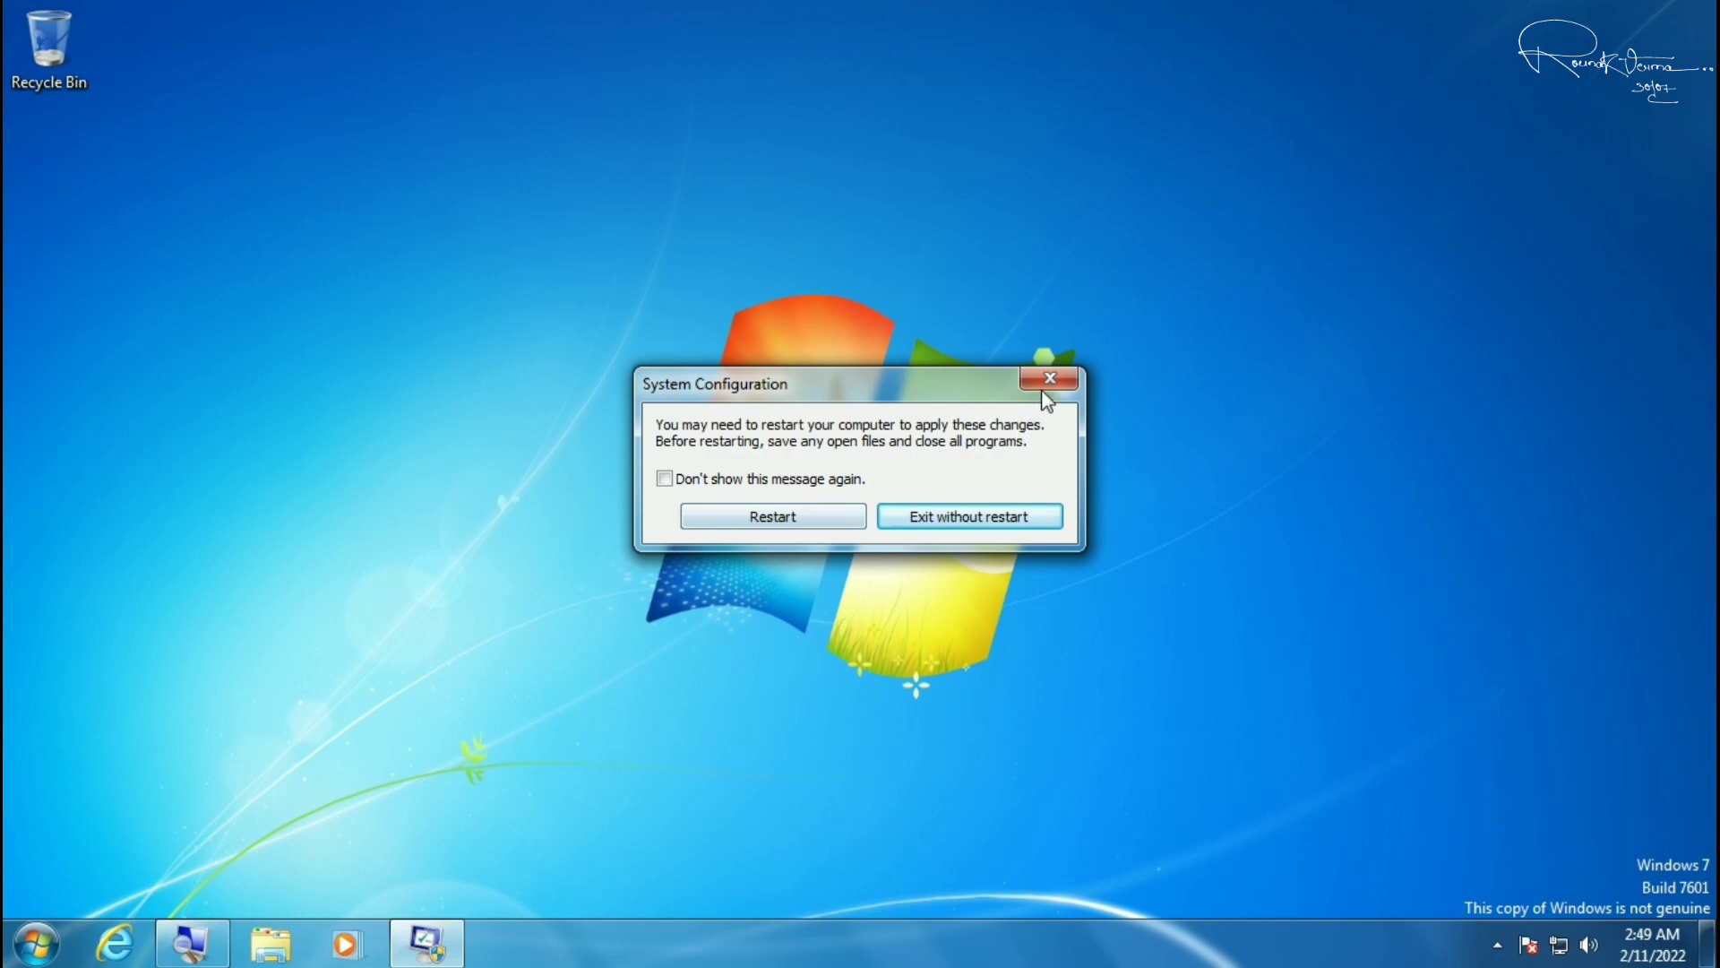
pyautogui.click(880, 511)
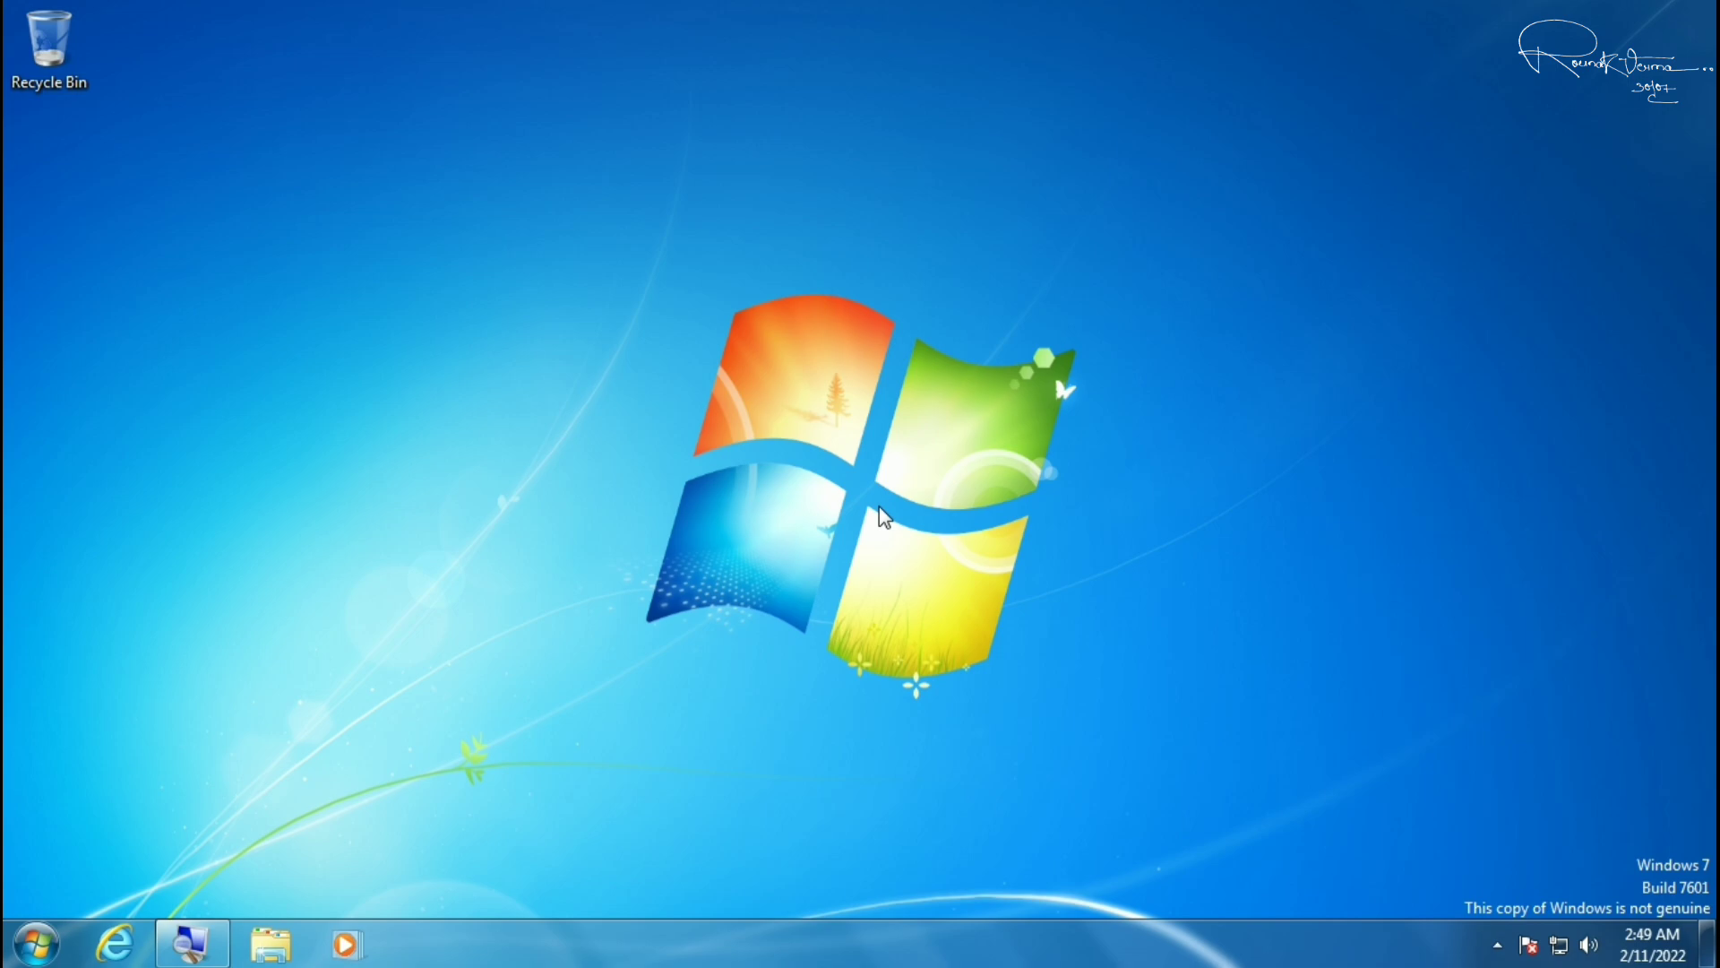
# Open the computer's properties and its advanced system settings, moving the System Properties dialog clear of the page's side links
pyautogui.click(36, 943)
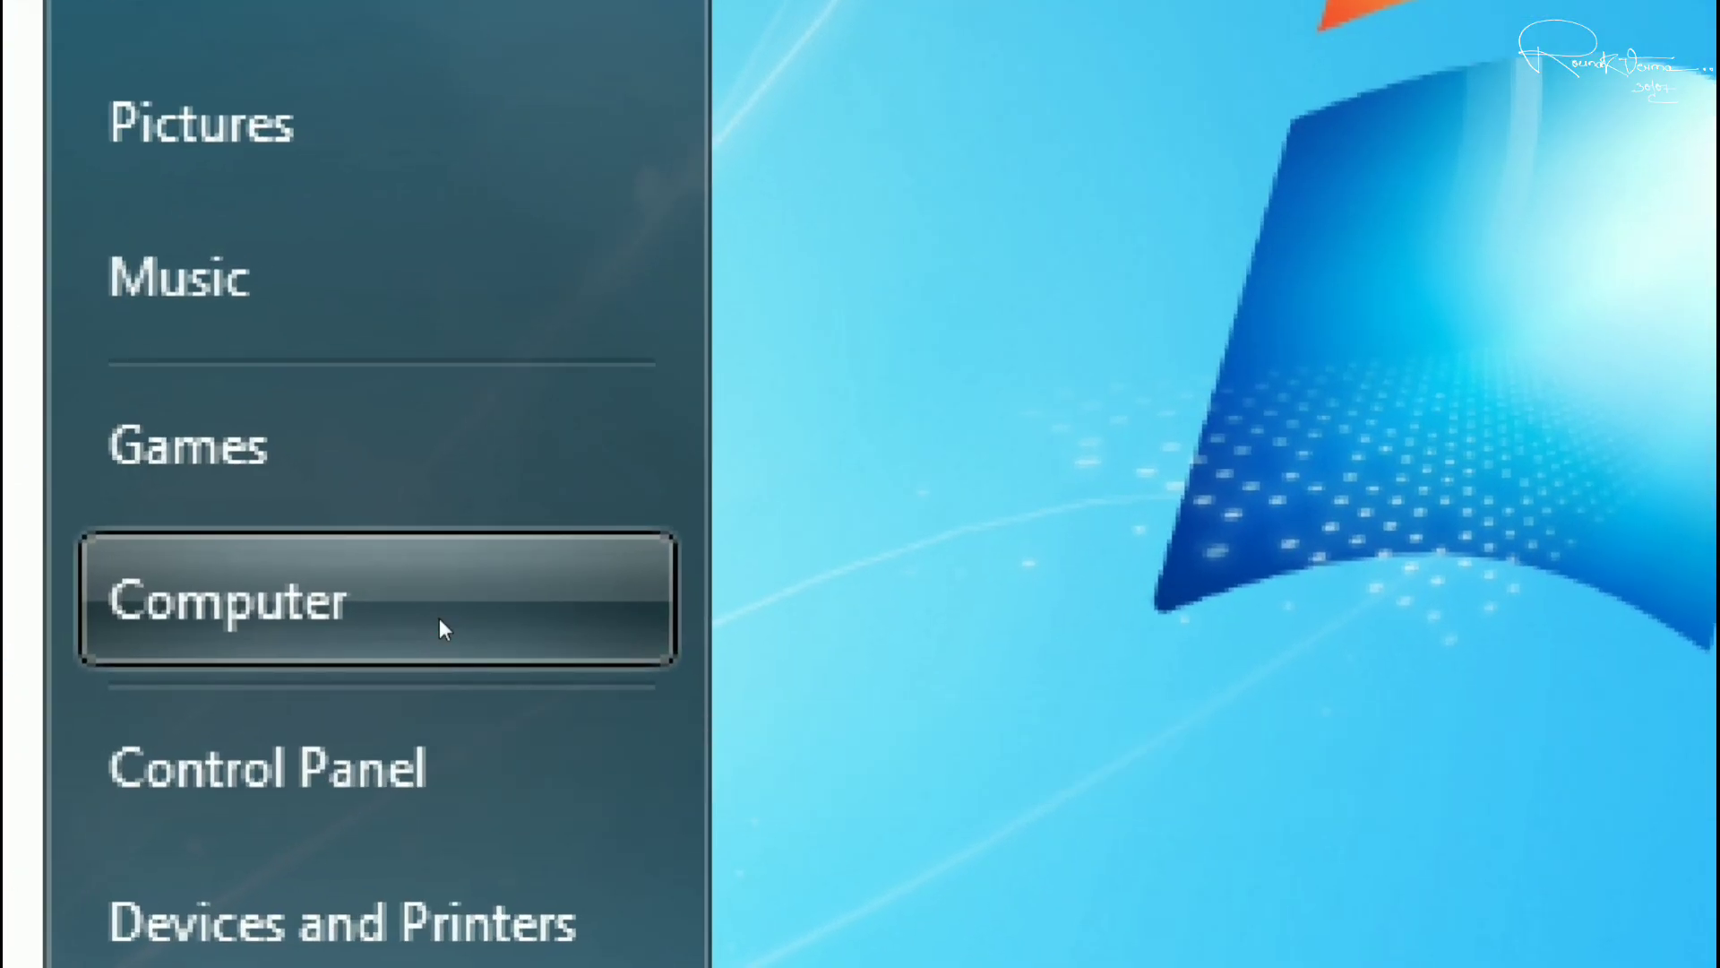
pyautogui.rightClick(439, 618)
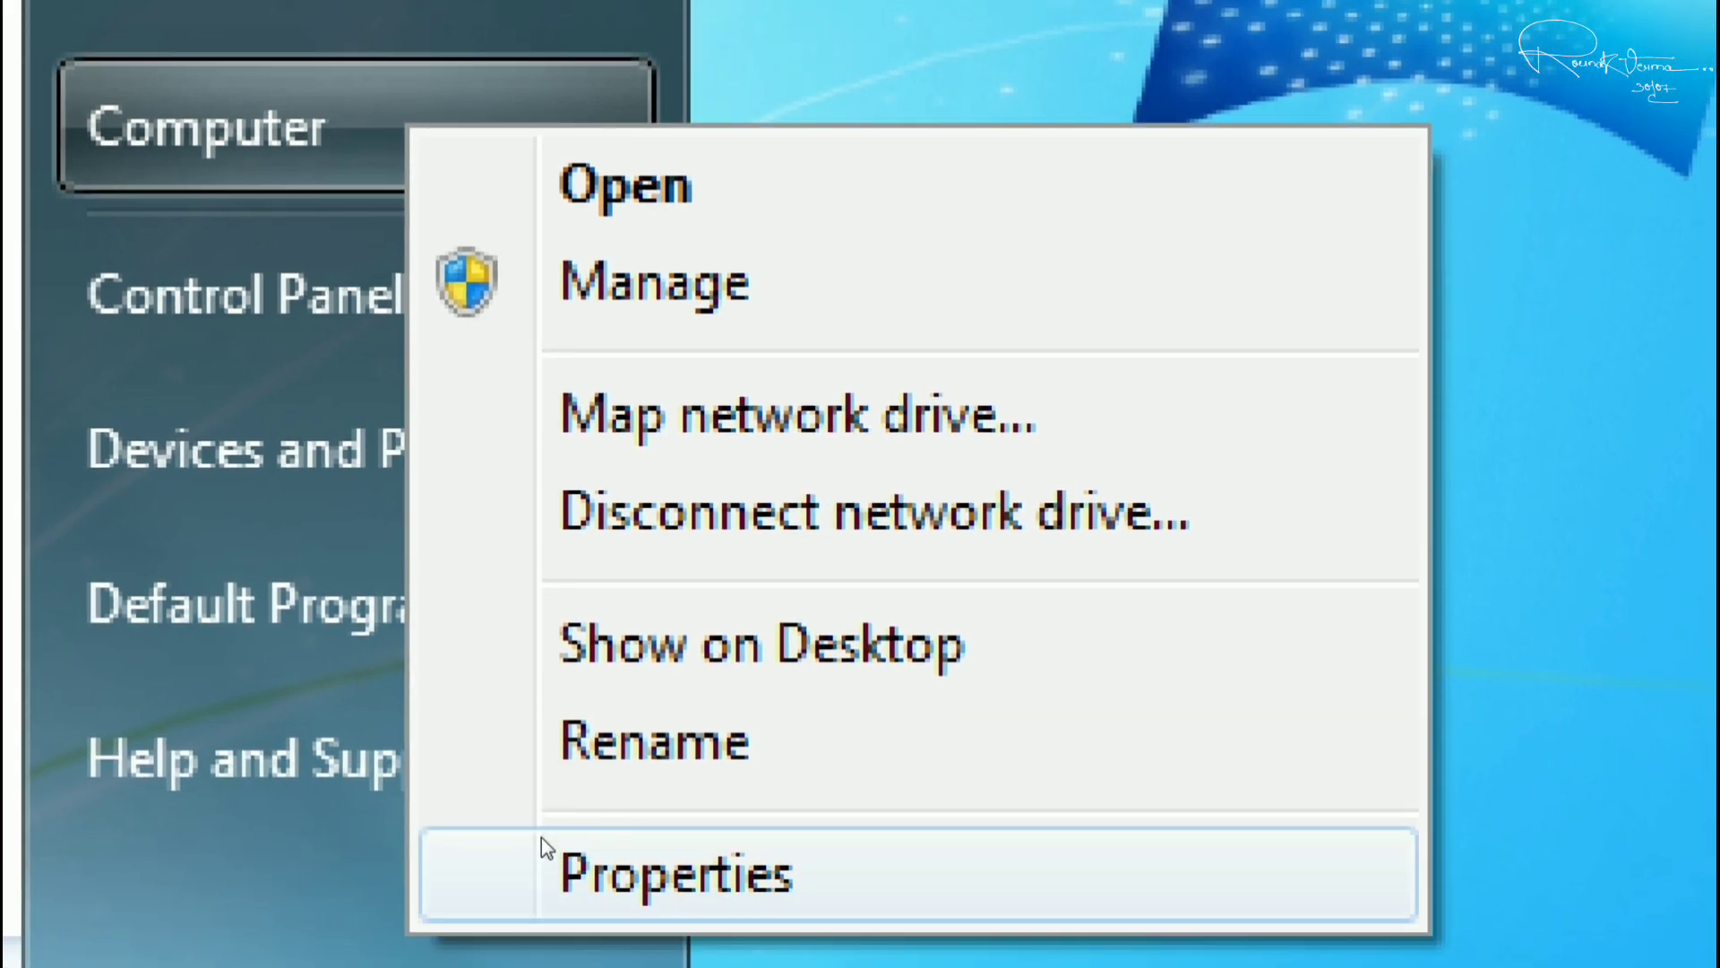
pyautogui.click(541, 839)
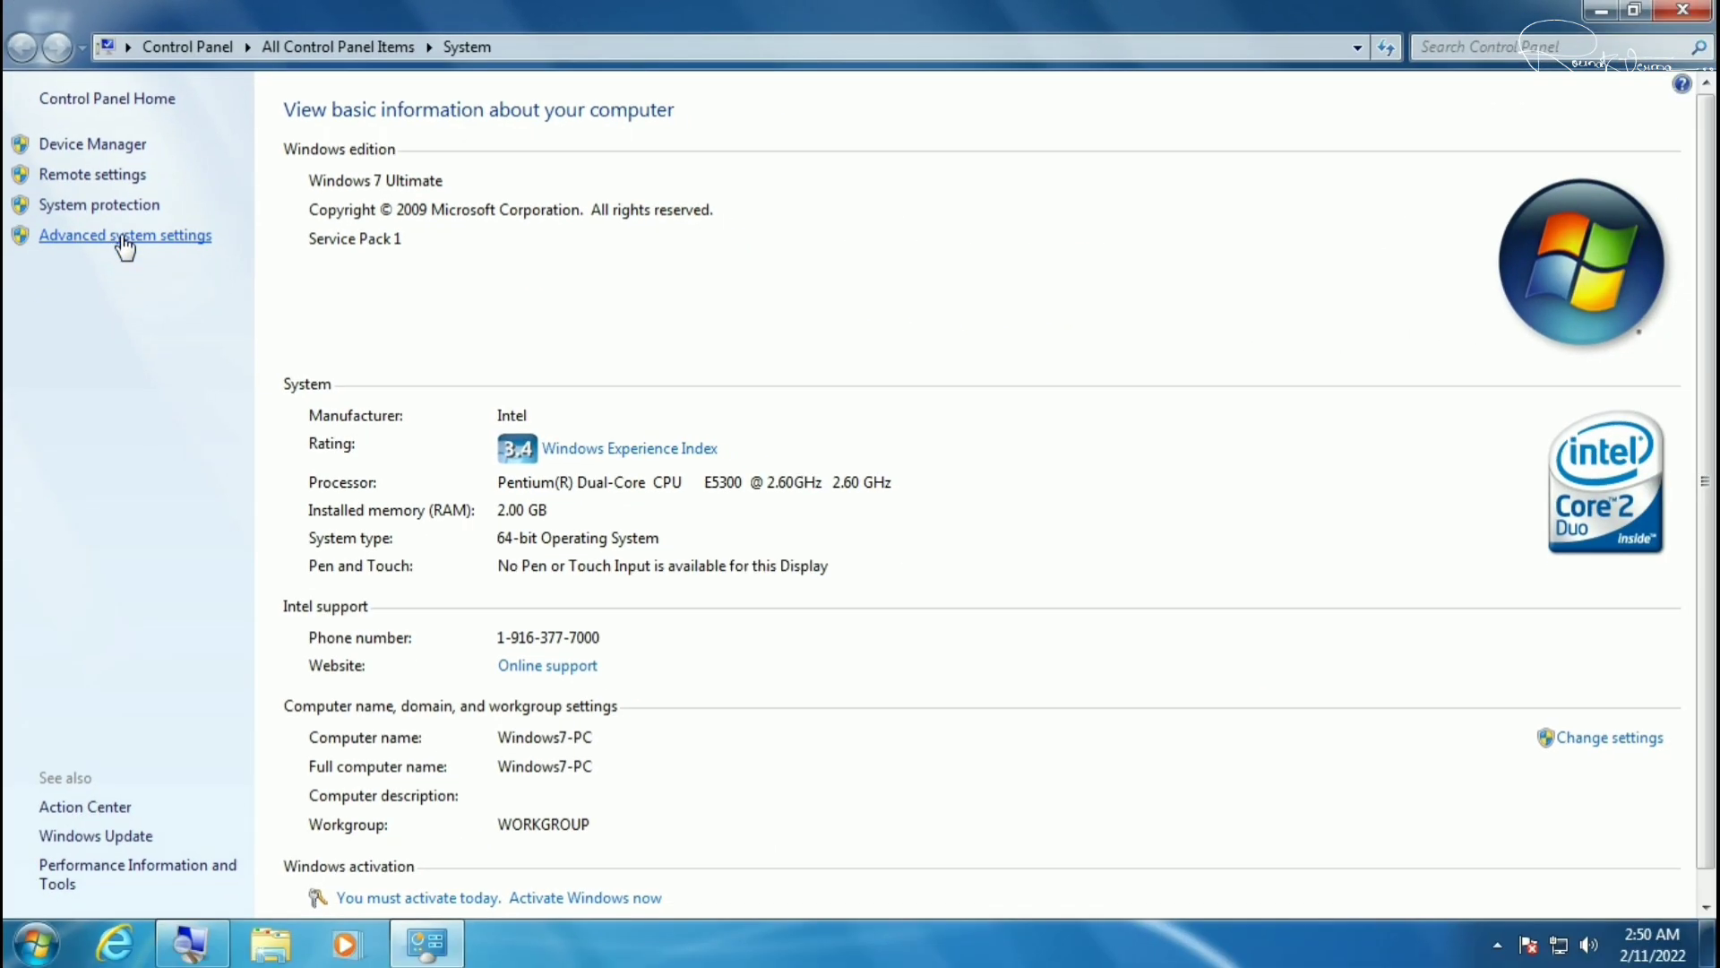
pyautogui.click(124, 239)
pyautogui.moveTo(448, 208); pyautogui.dragTo(711, 206)
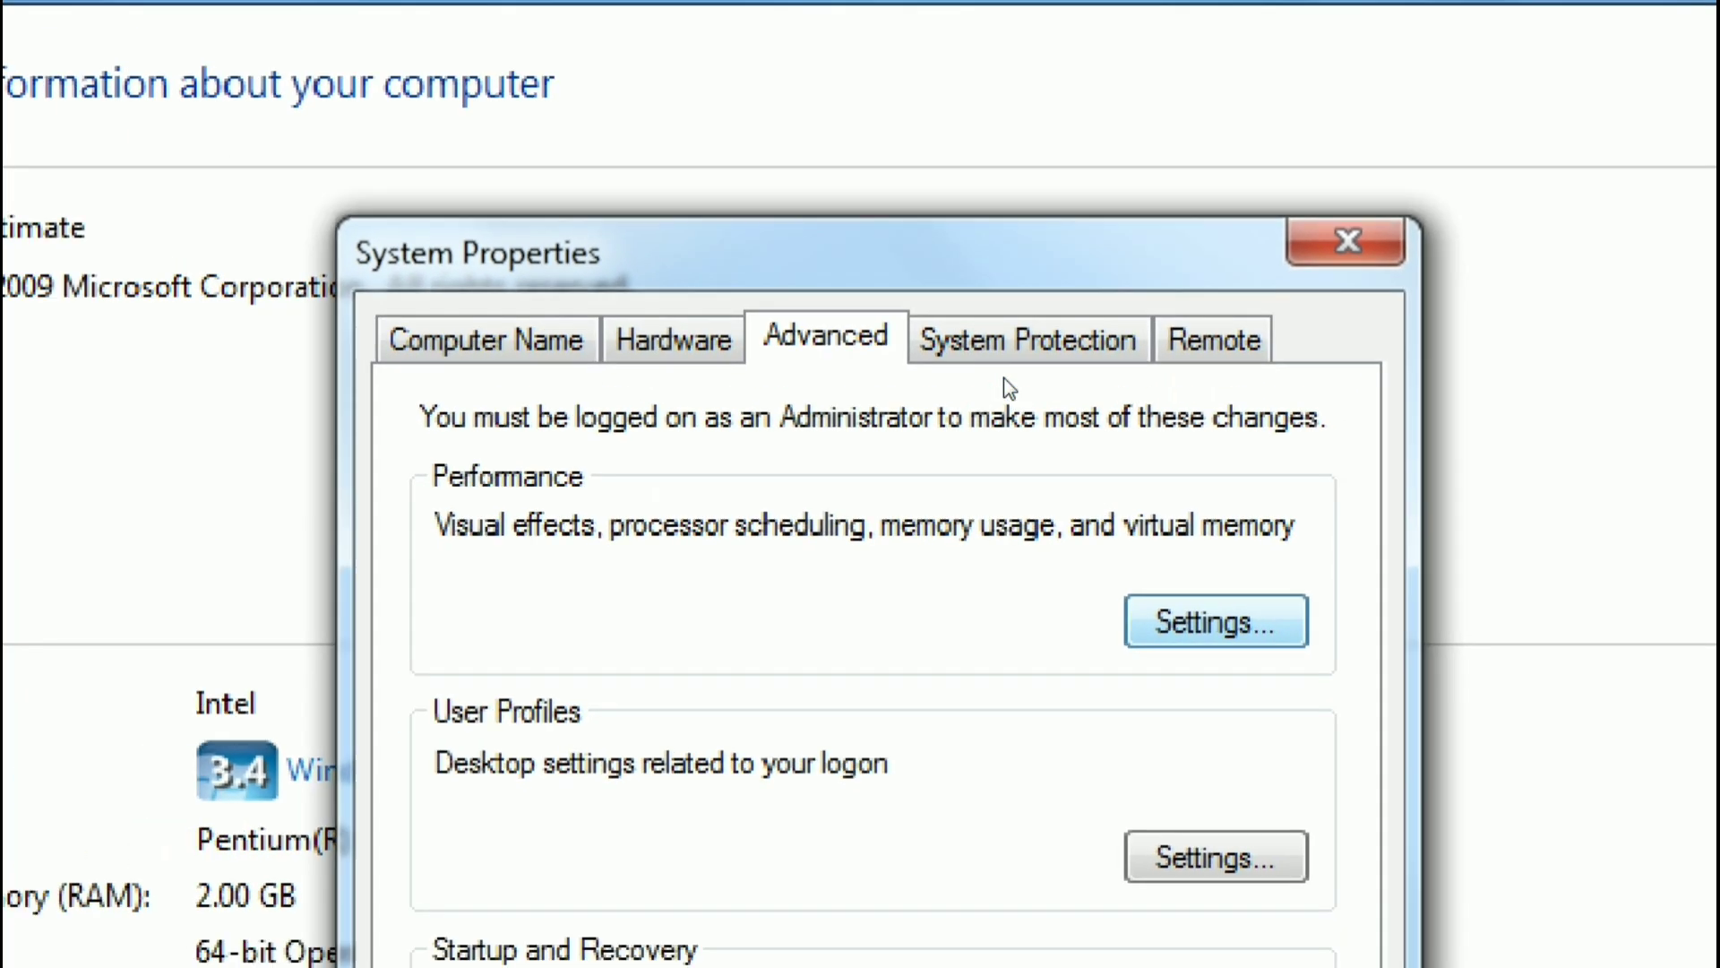
# Open the virtual memory settings from the advanced performance options and leave automatic paging file management switched off
pyautogui.press('Return')
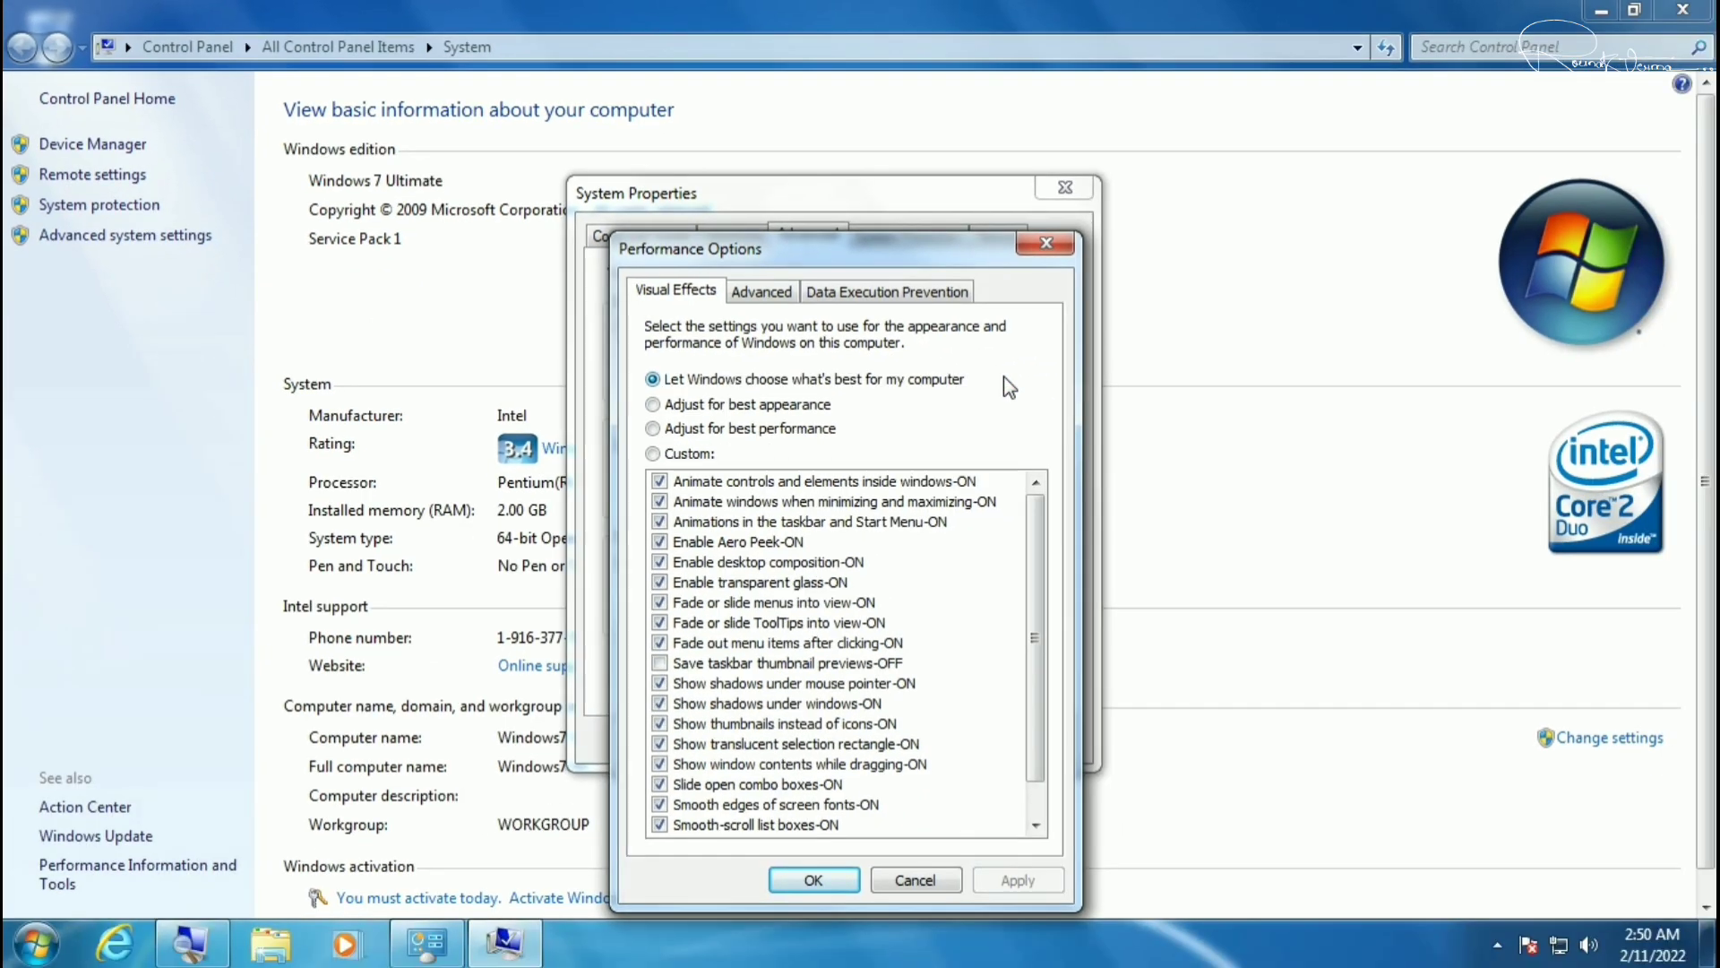
pyautogui.moveTo(1020, 374); pyautogui.dragTo(1022, 310)
pyautogui.moveTo(868, 208); pyautogui.dragTo(873, 162)
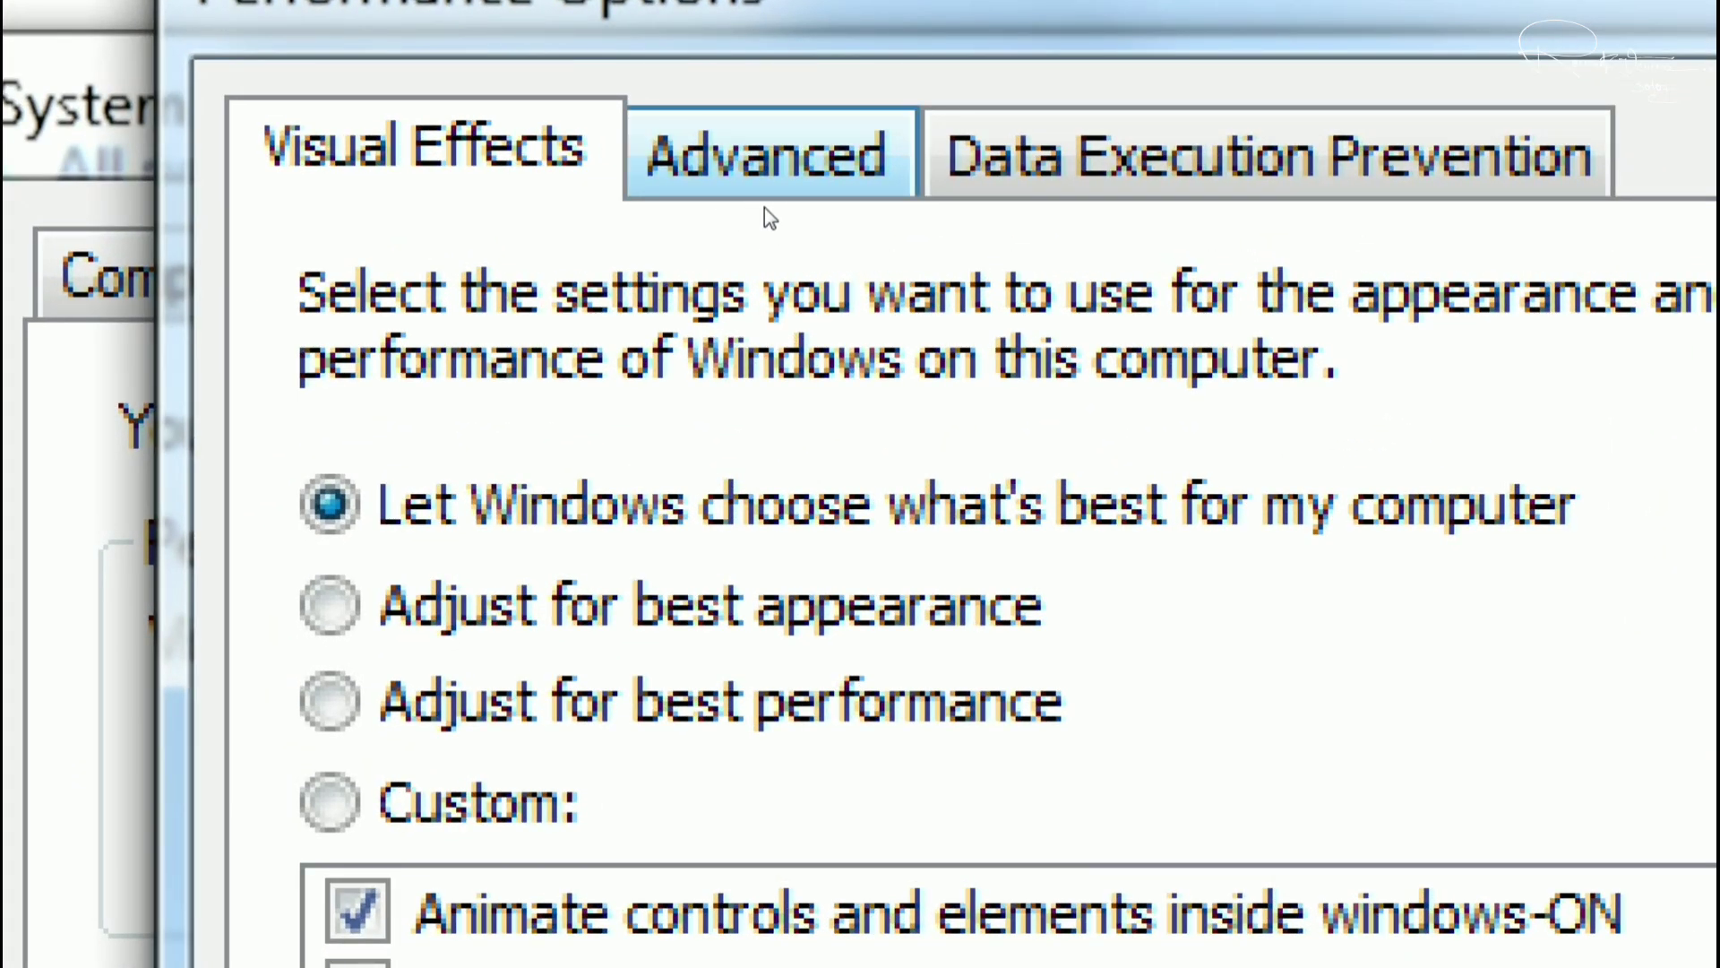
pyautogui.click(765, 207)
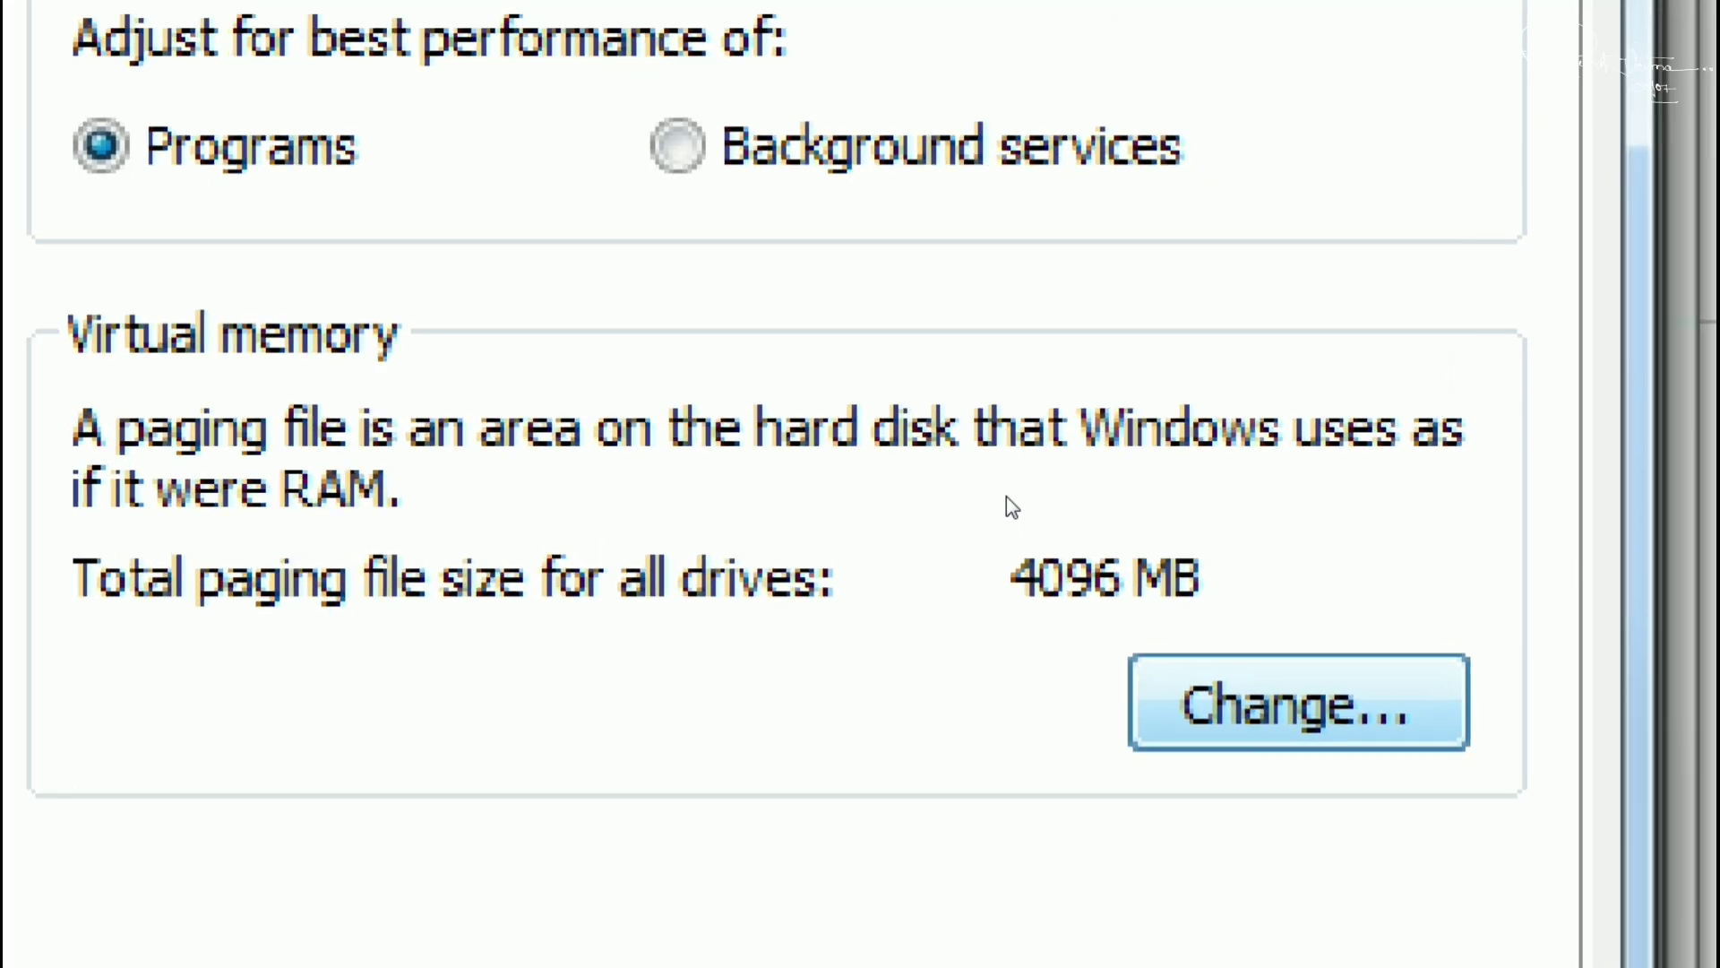
pyautogui.press('Return')
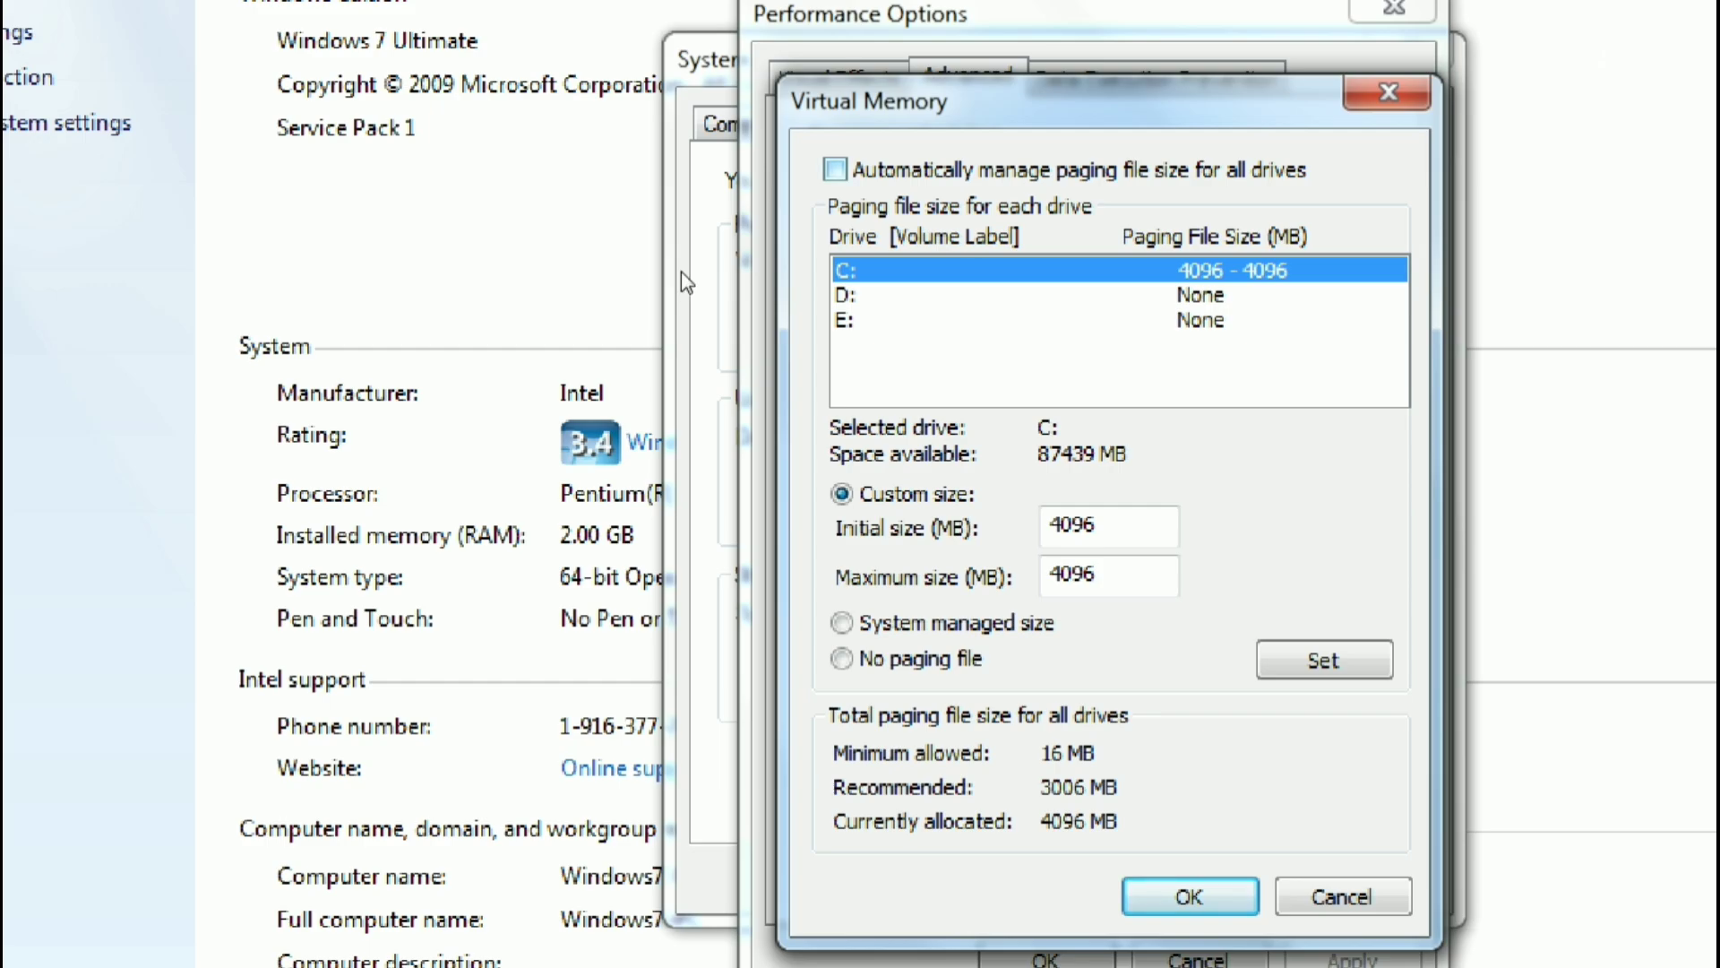
pyautogui.hotkey('alt', 'a')
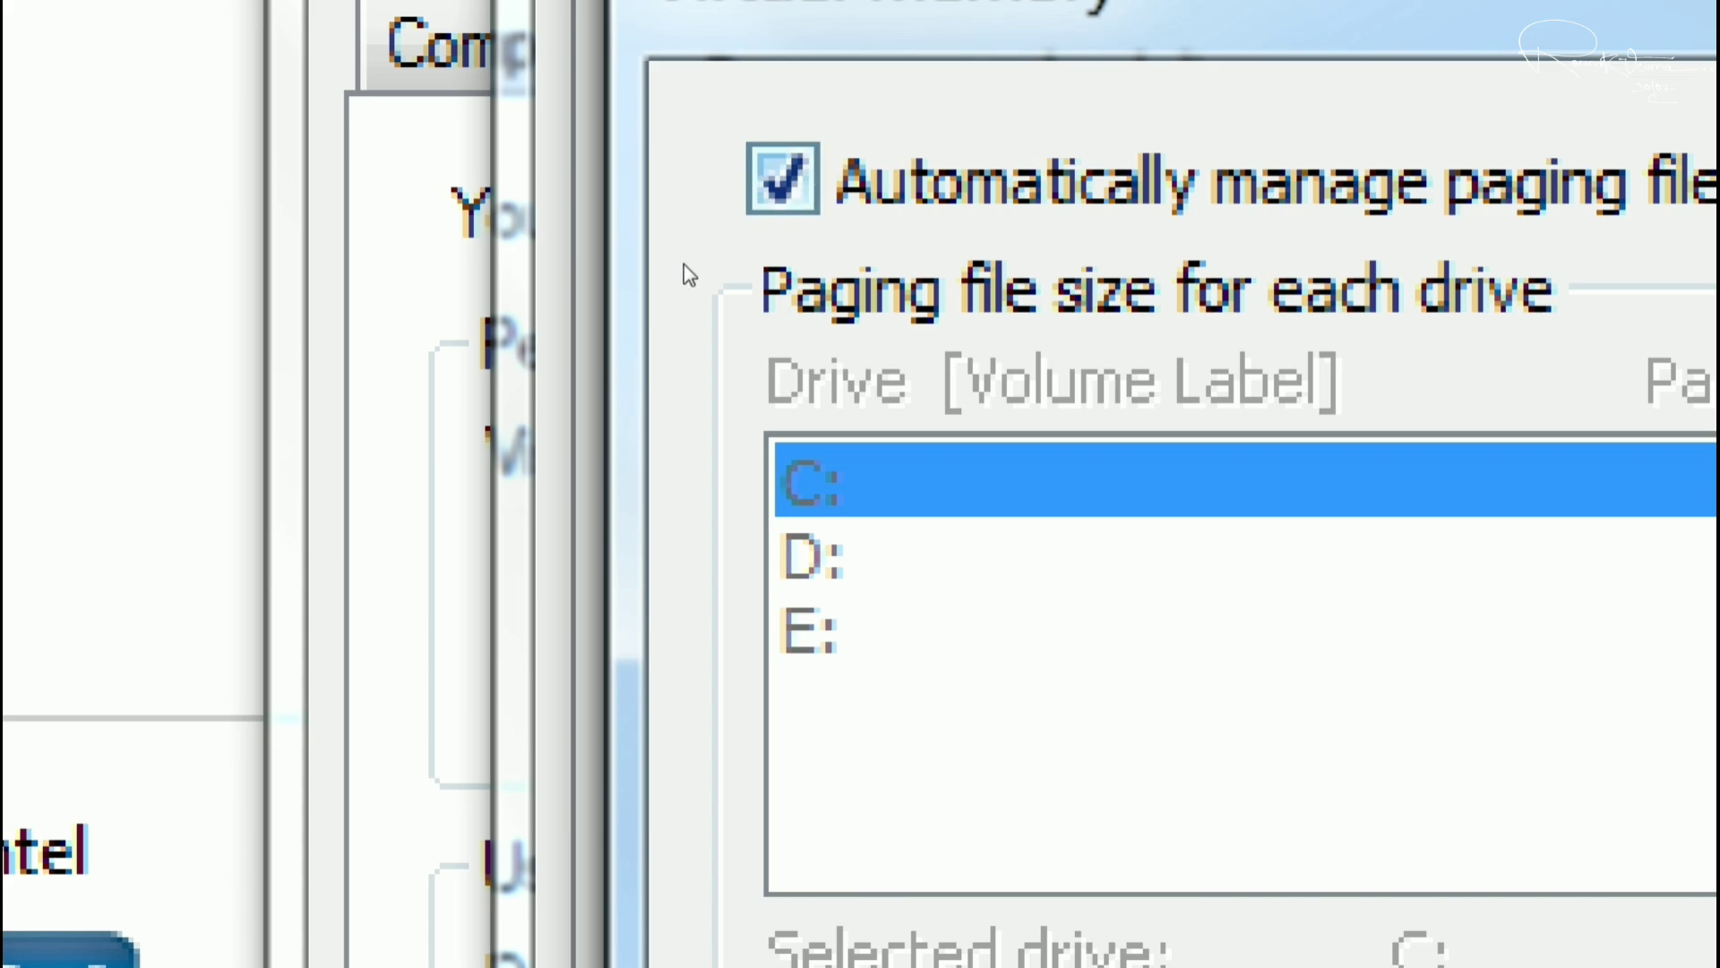
pyautogui.hotkey('alt', 'a')
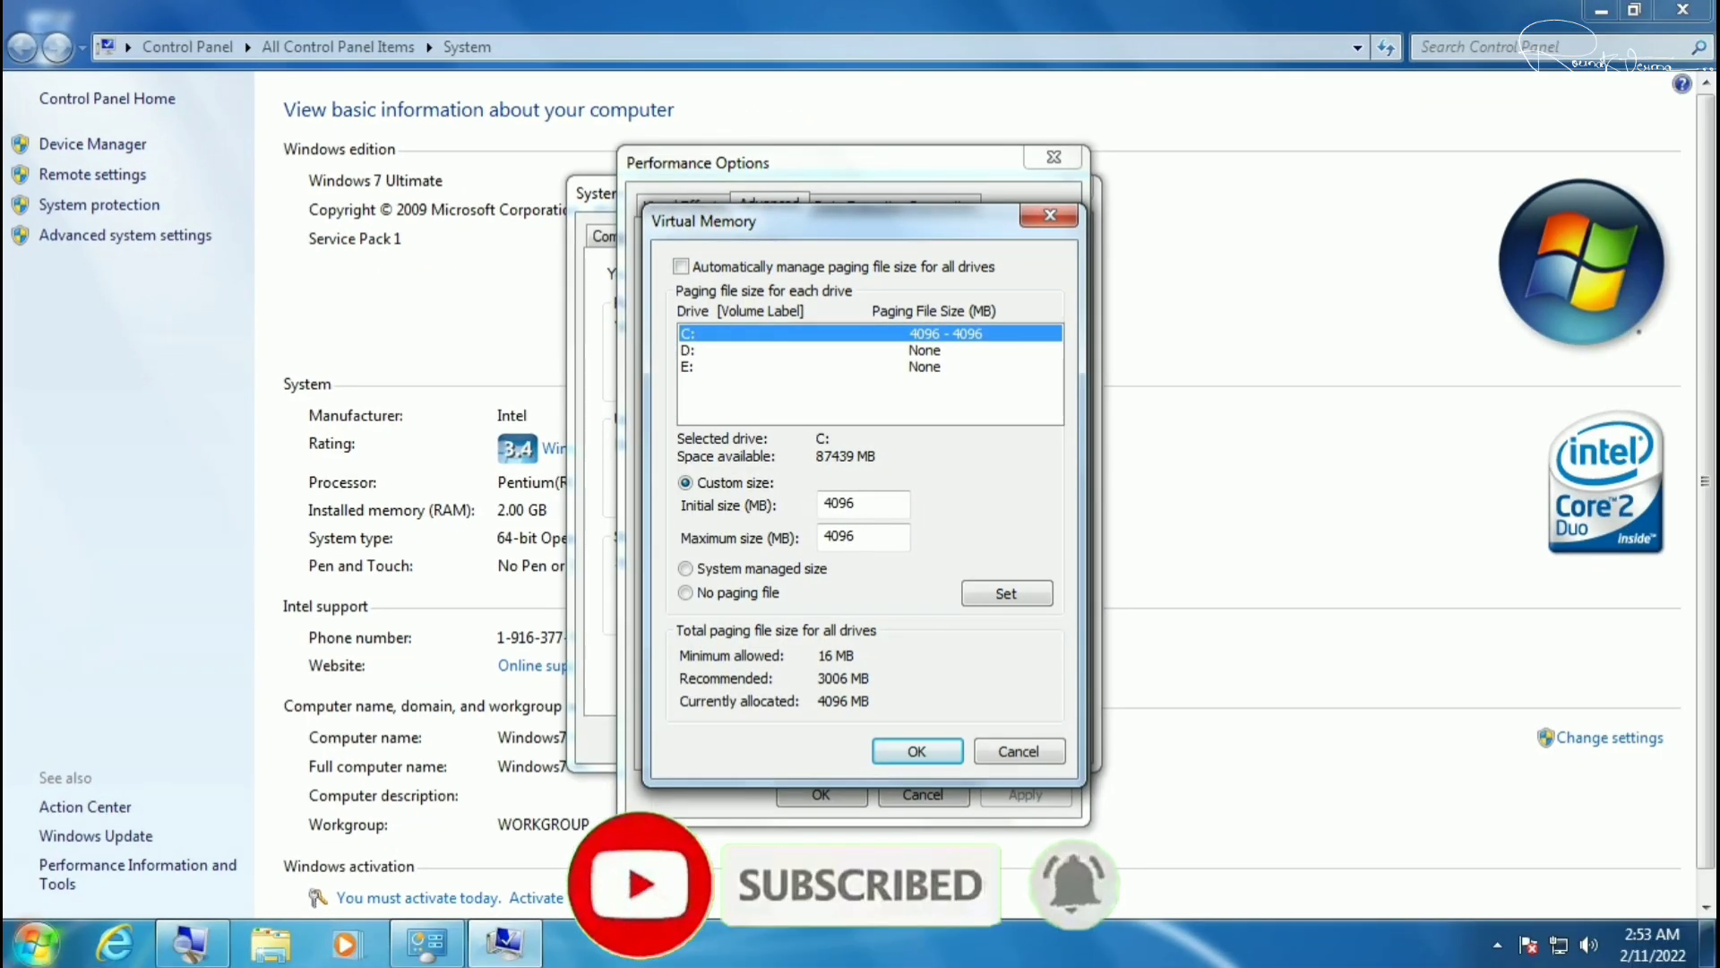
# Open Calculator beside the Virtual Memory dialog and multiply 1024 by 8
pyautogui.click(36, 942)
pyautogui.click(176, 448)
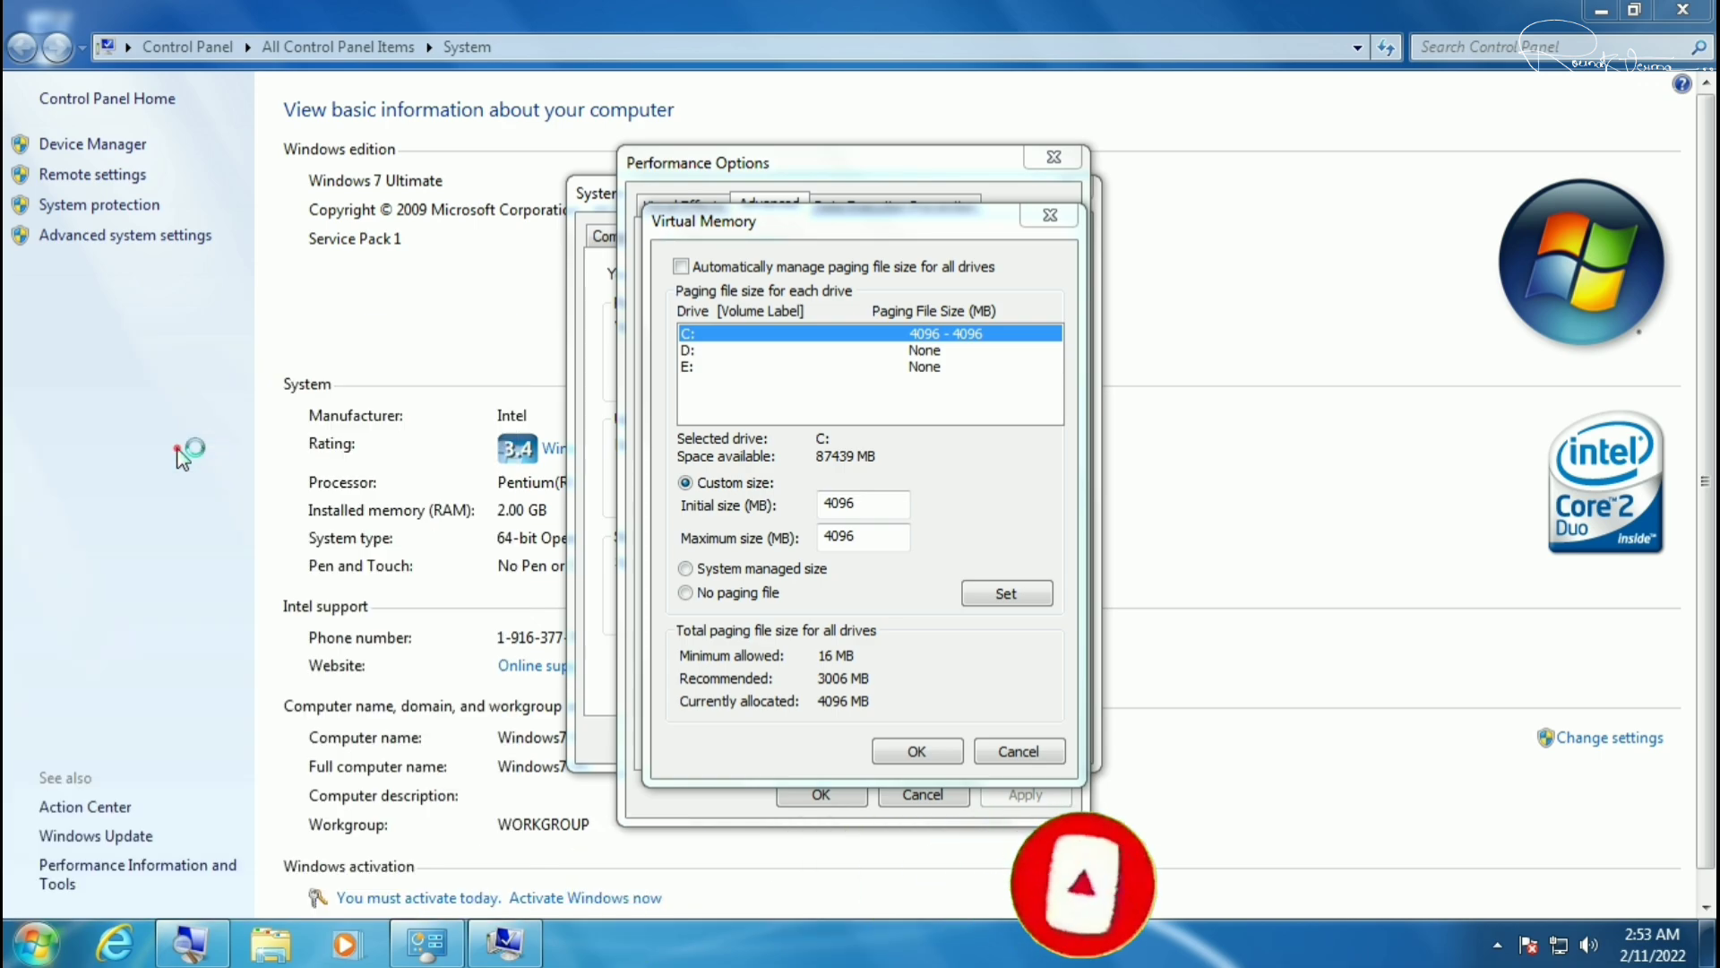
pyautogui.moveTo(1081, 196); pyautogui.dragTo(1254, 289)
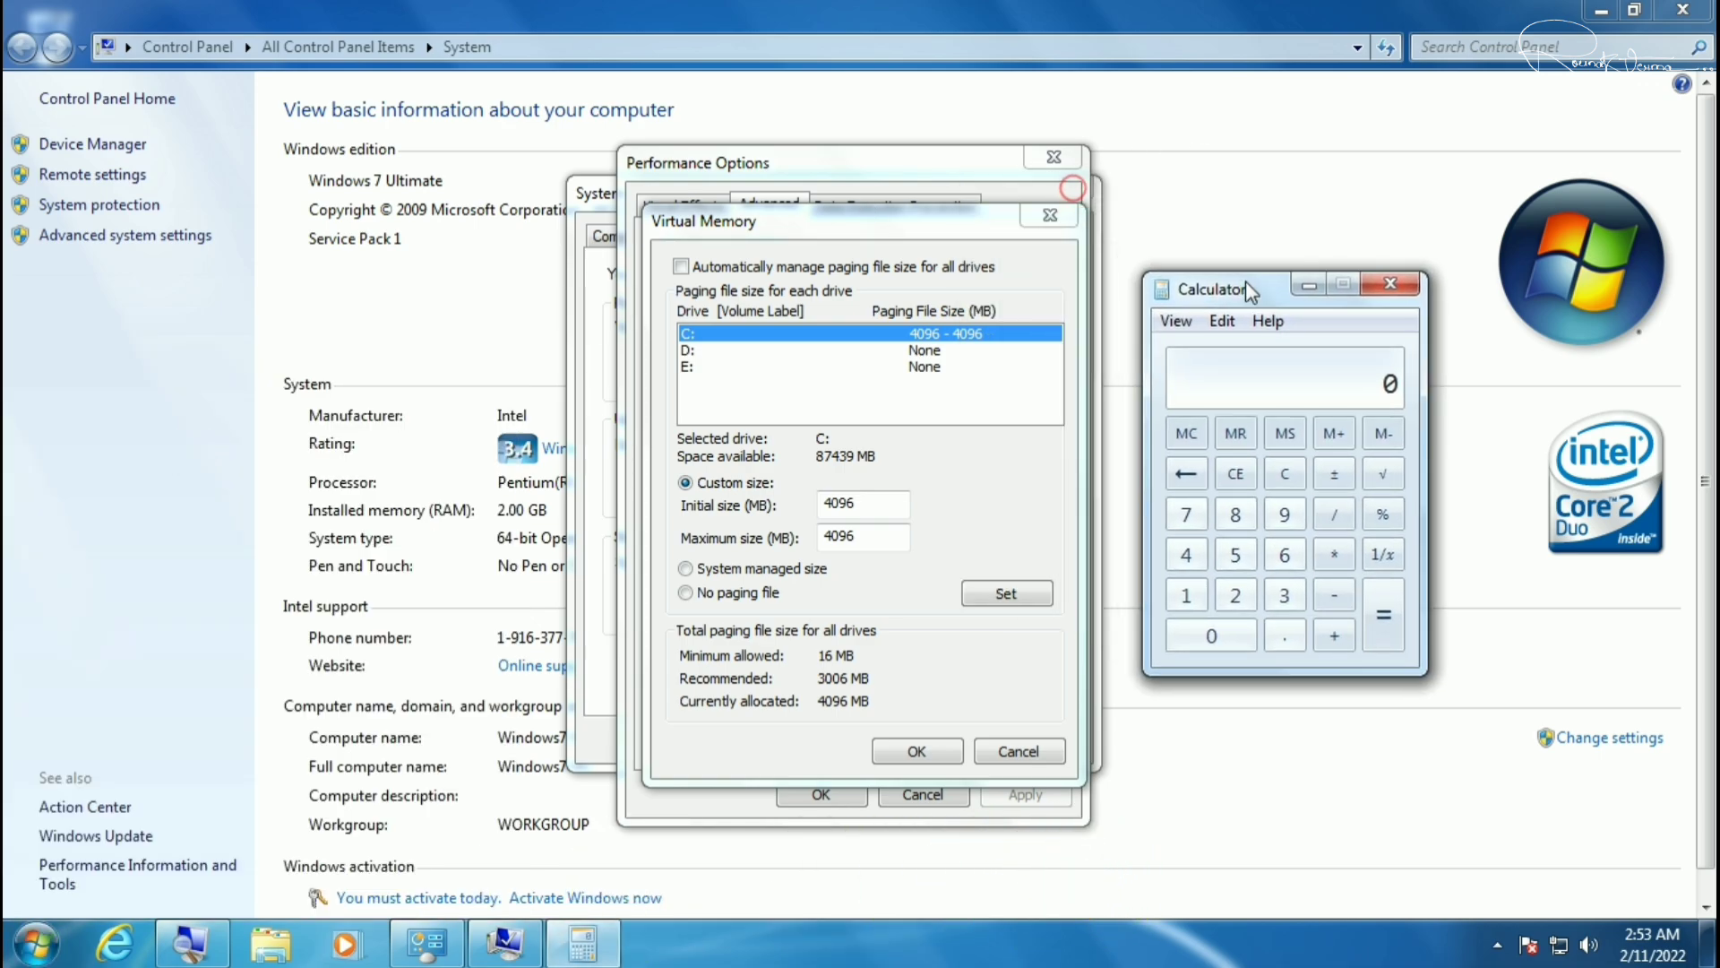
pyautogui.click(1186, 596)
pyautogui.click(1212, 635)
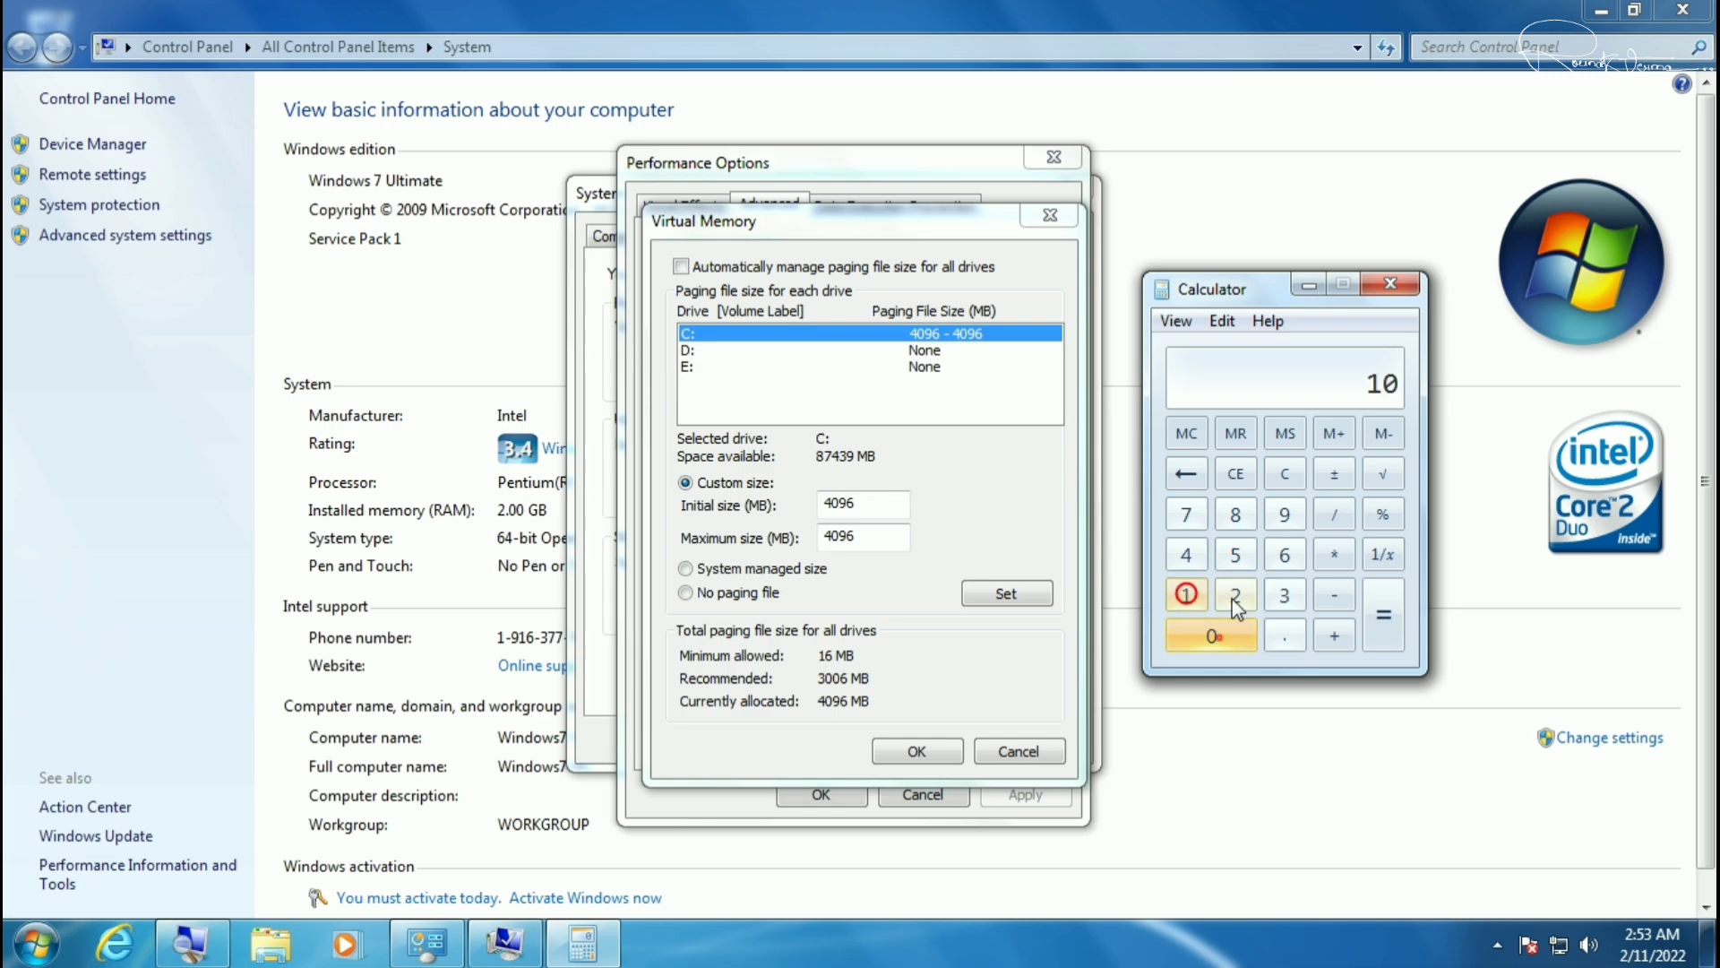
pyautogui.click(1234, 595)
pyautogui.click(1188, 557)
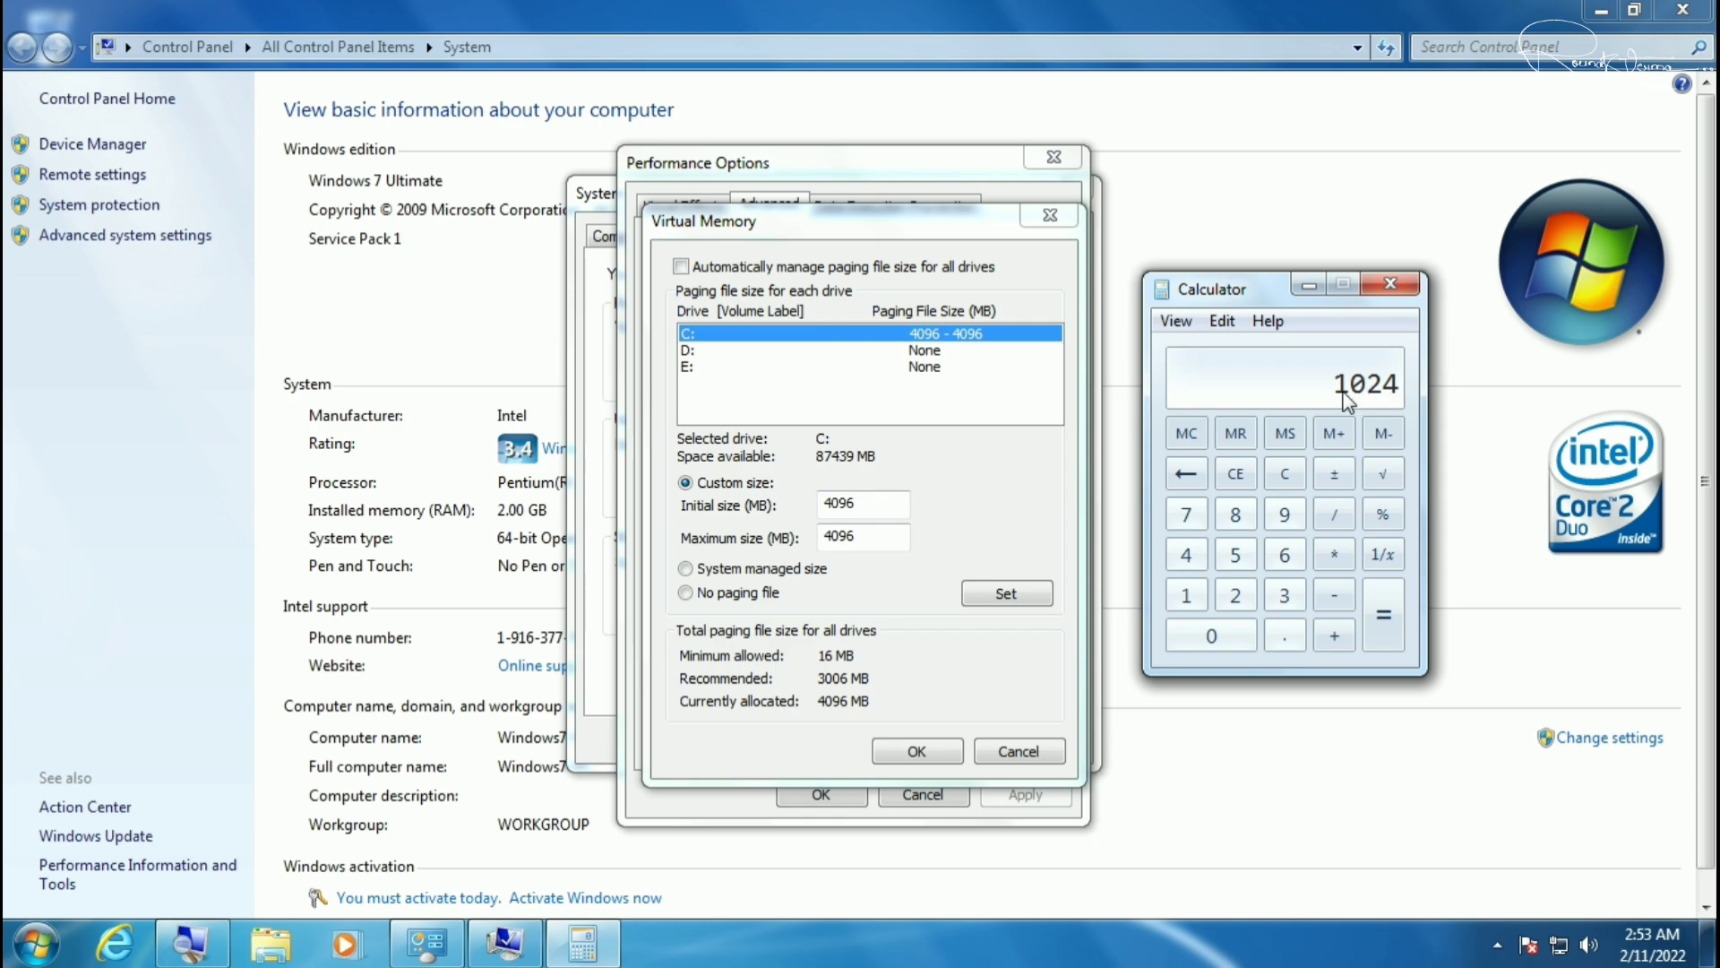
pyautogui.click(1335, 549)
pyautogui.click(1241, 518)
pyautogui.click(1380, 626)
# Set the initial size of drive C's custom paging file to 8192 MB
pyautogui.click(867, 503)
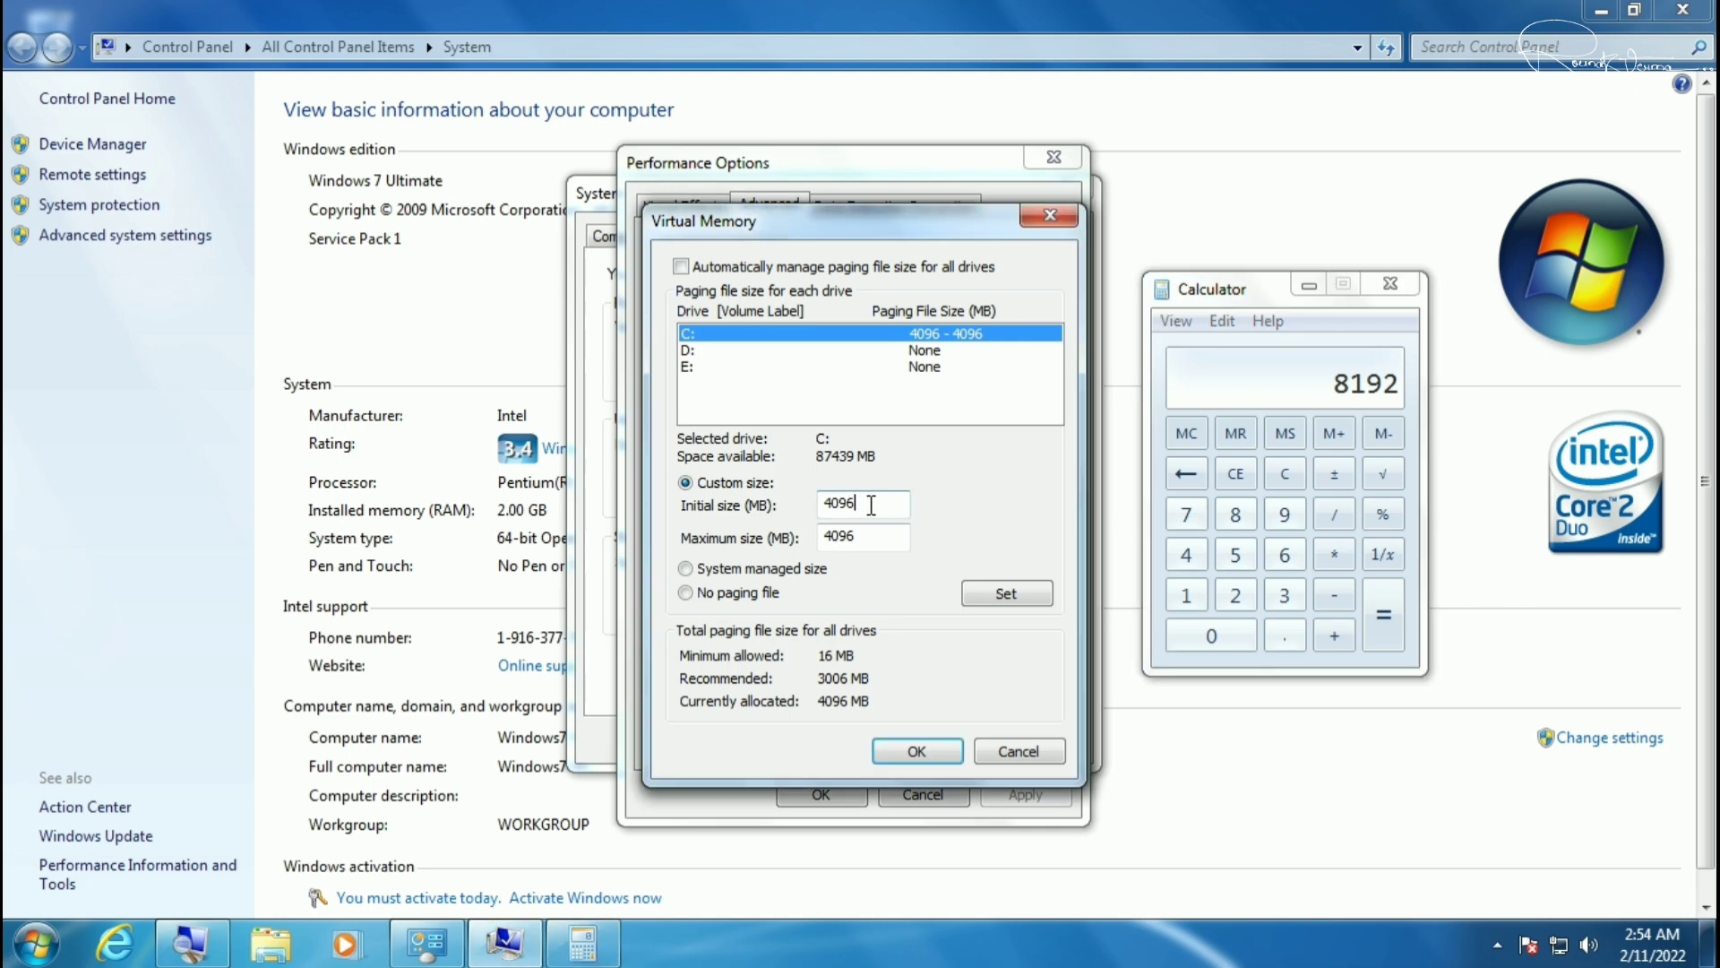
pyautogui.press('BackSpace')
pyautogui.press('BackSpace')
pyautogui.press('BackSpace')
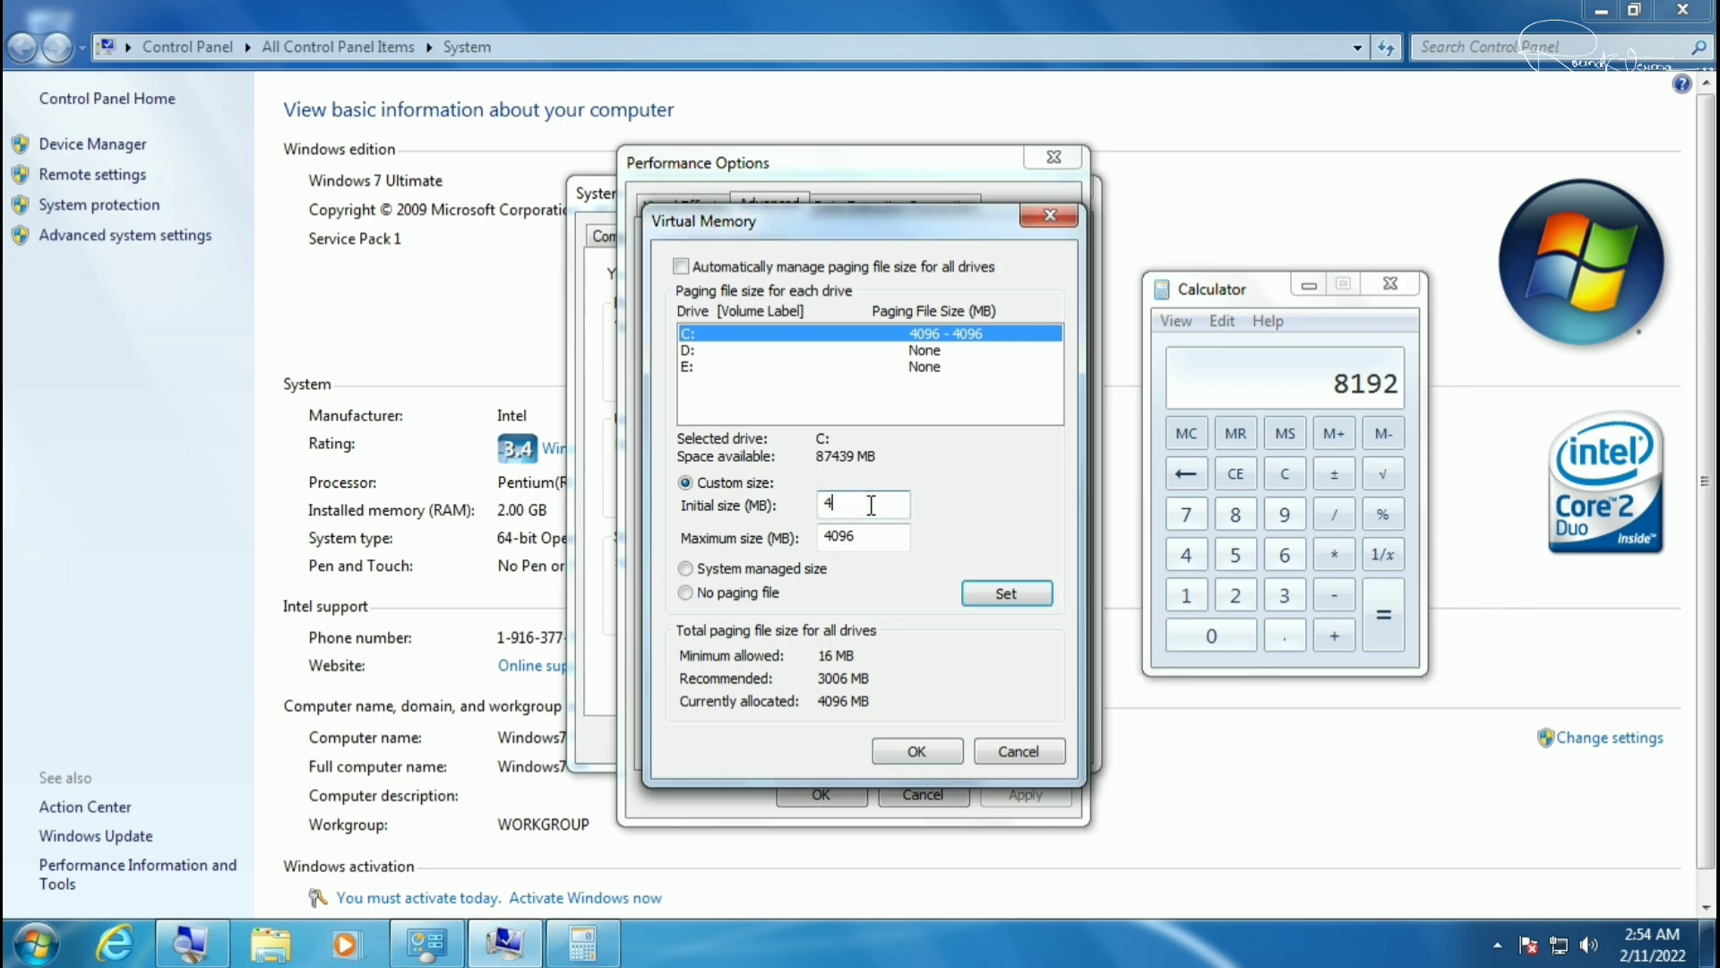
pyautogui.write('81')
# Set the maximum paging file size to 8192 MB and assign the custom size to drive C
pyautogui.click(866, 532)
pyautogui.press('BackSpace')
pyautogui.press('BackSpace')
pyautogui.press('BackSpace')
pyautogui.write('8192')
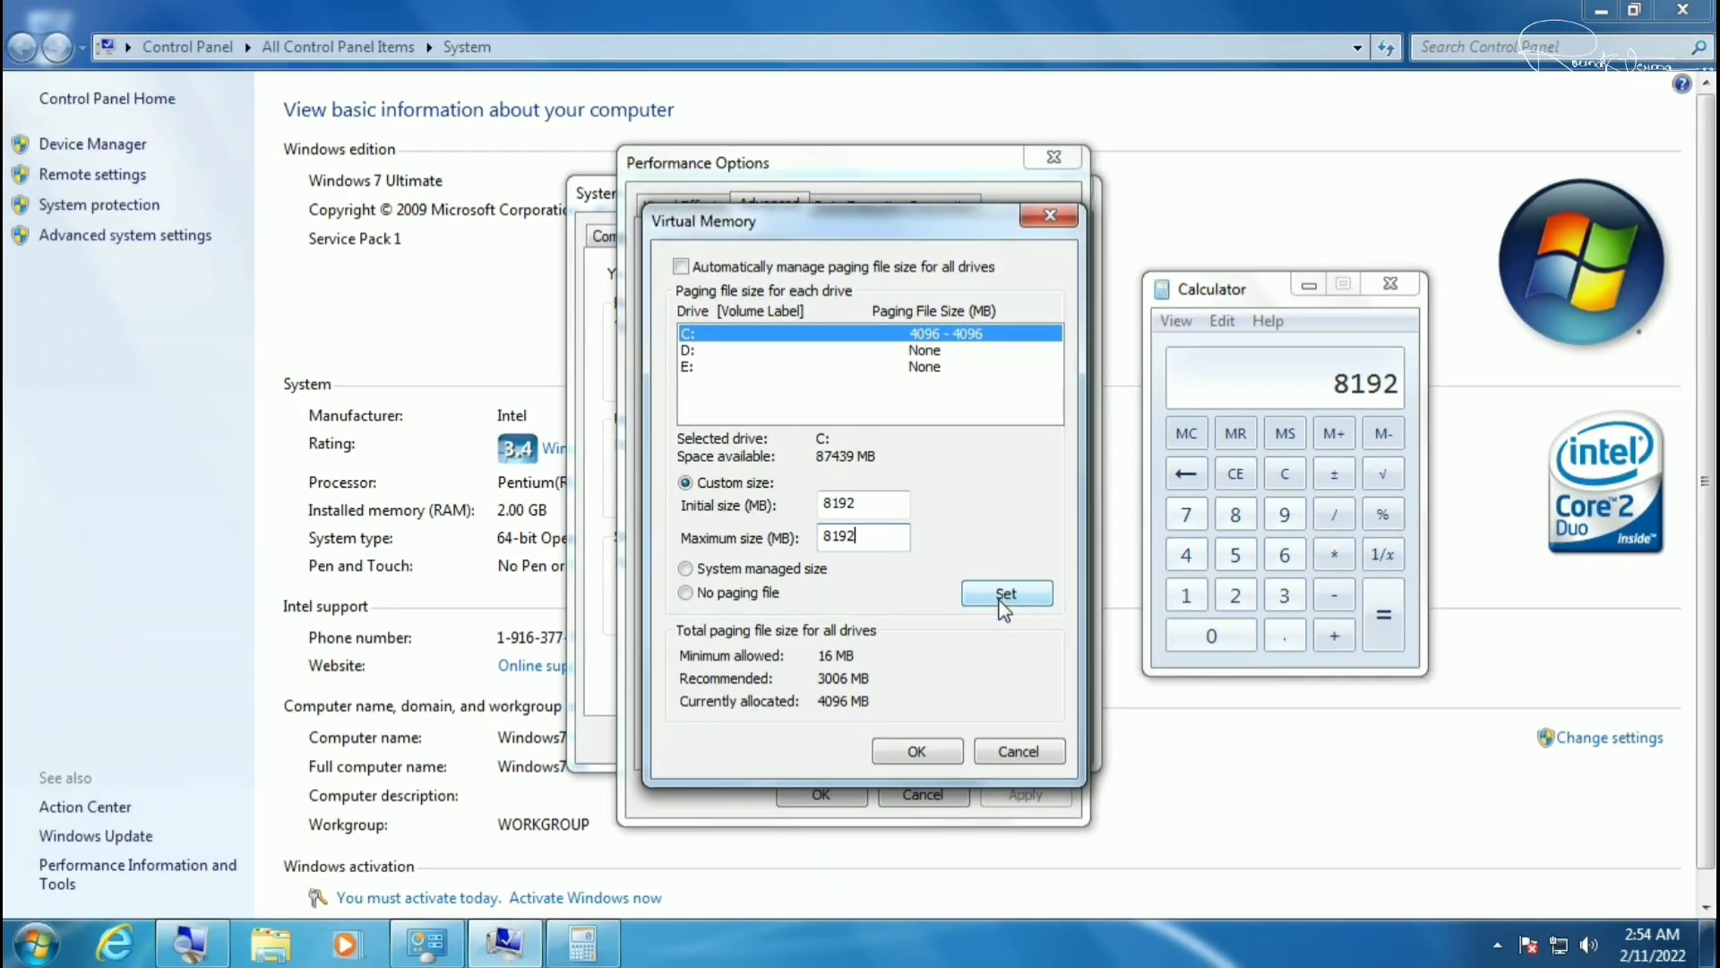
pyautogui.click(1001, 607)
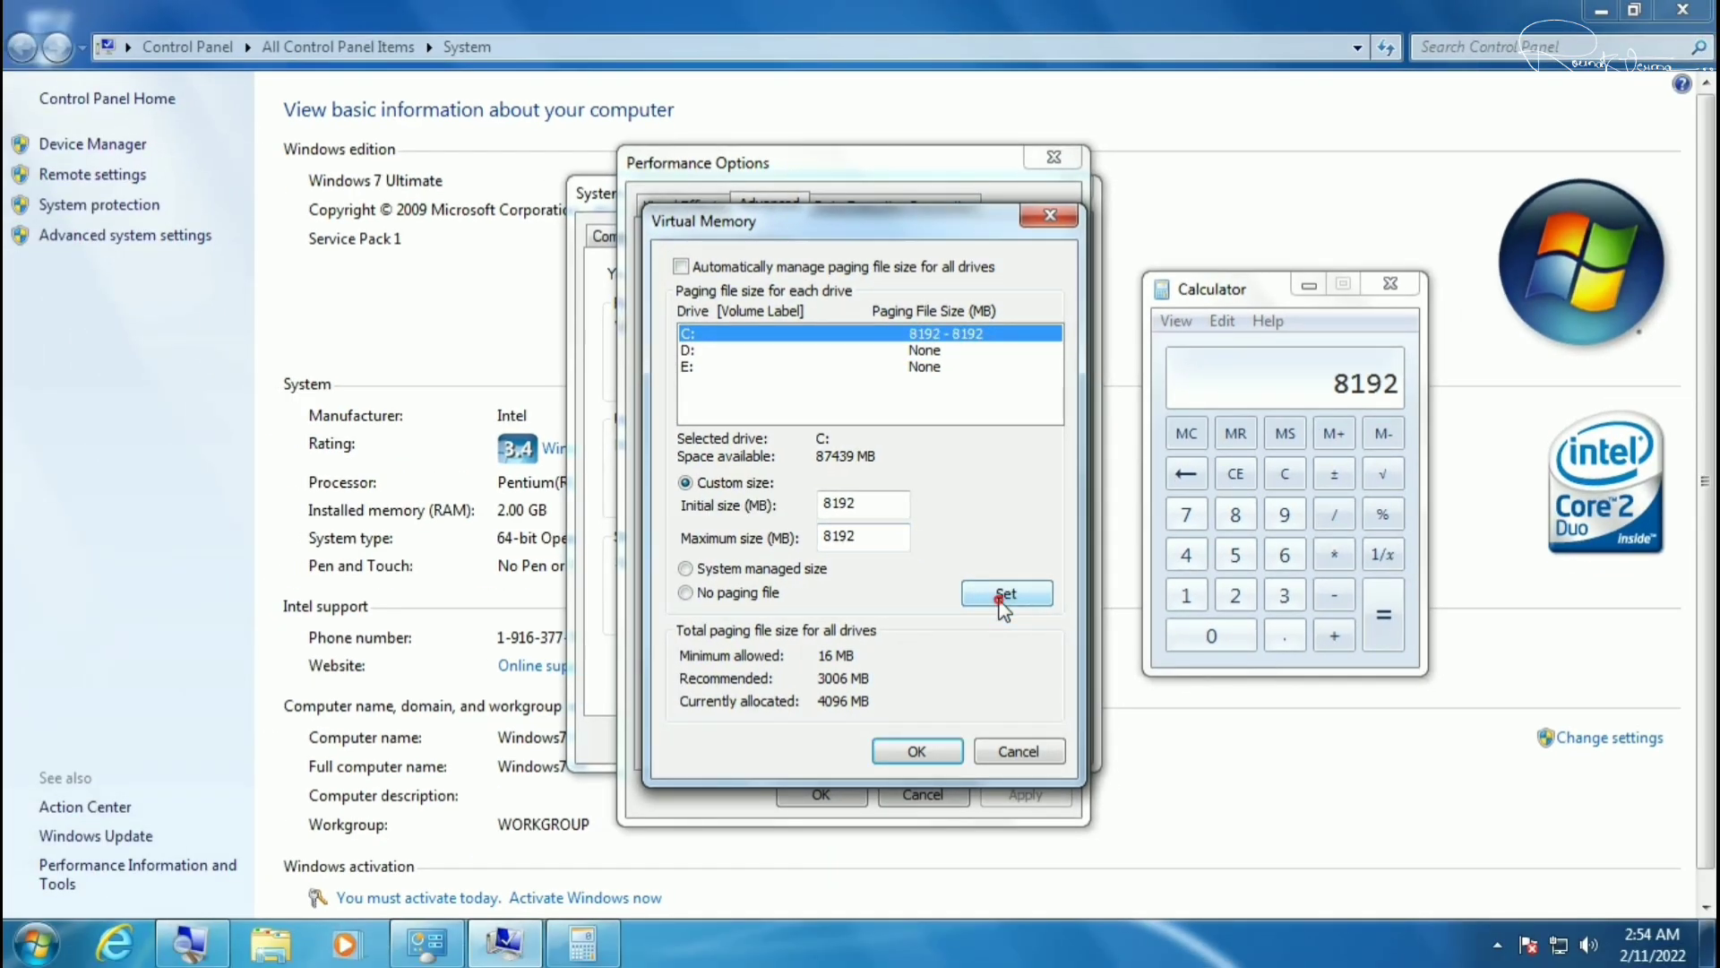
# Confirm the virtual memory and performance settings, and close Calculator and System Properties
pyautogui.click(916, 753)
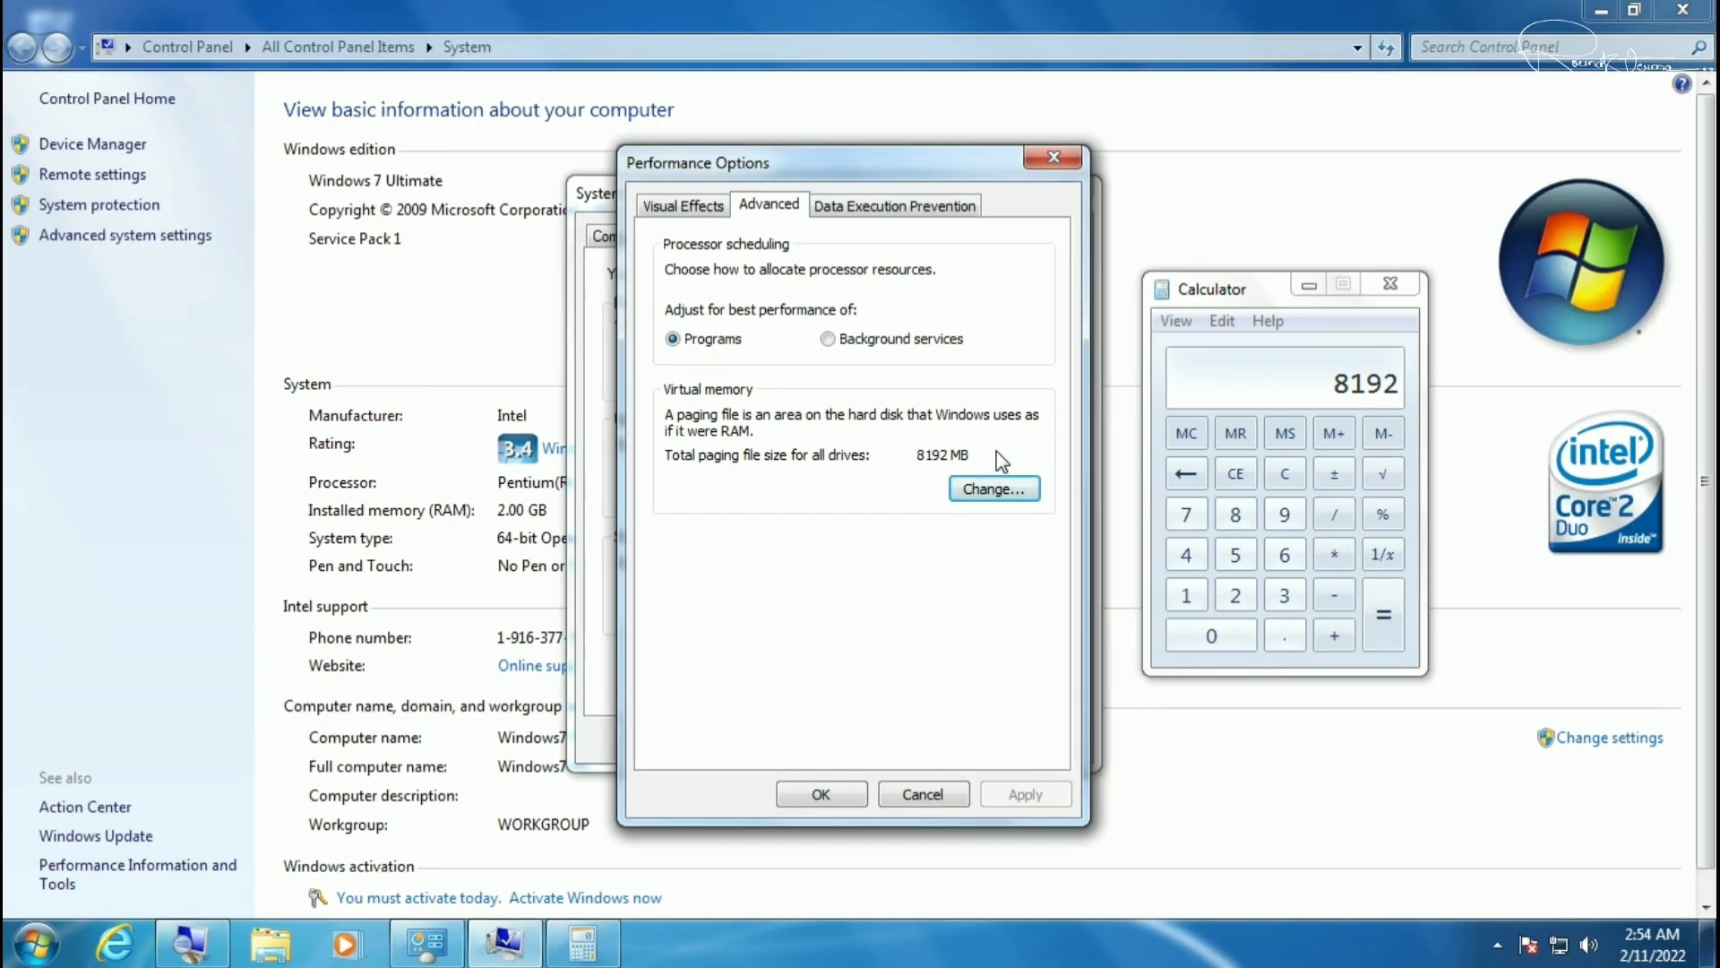
pyautogui.click(820, 794)
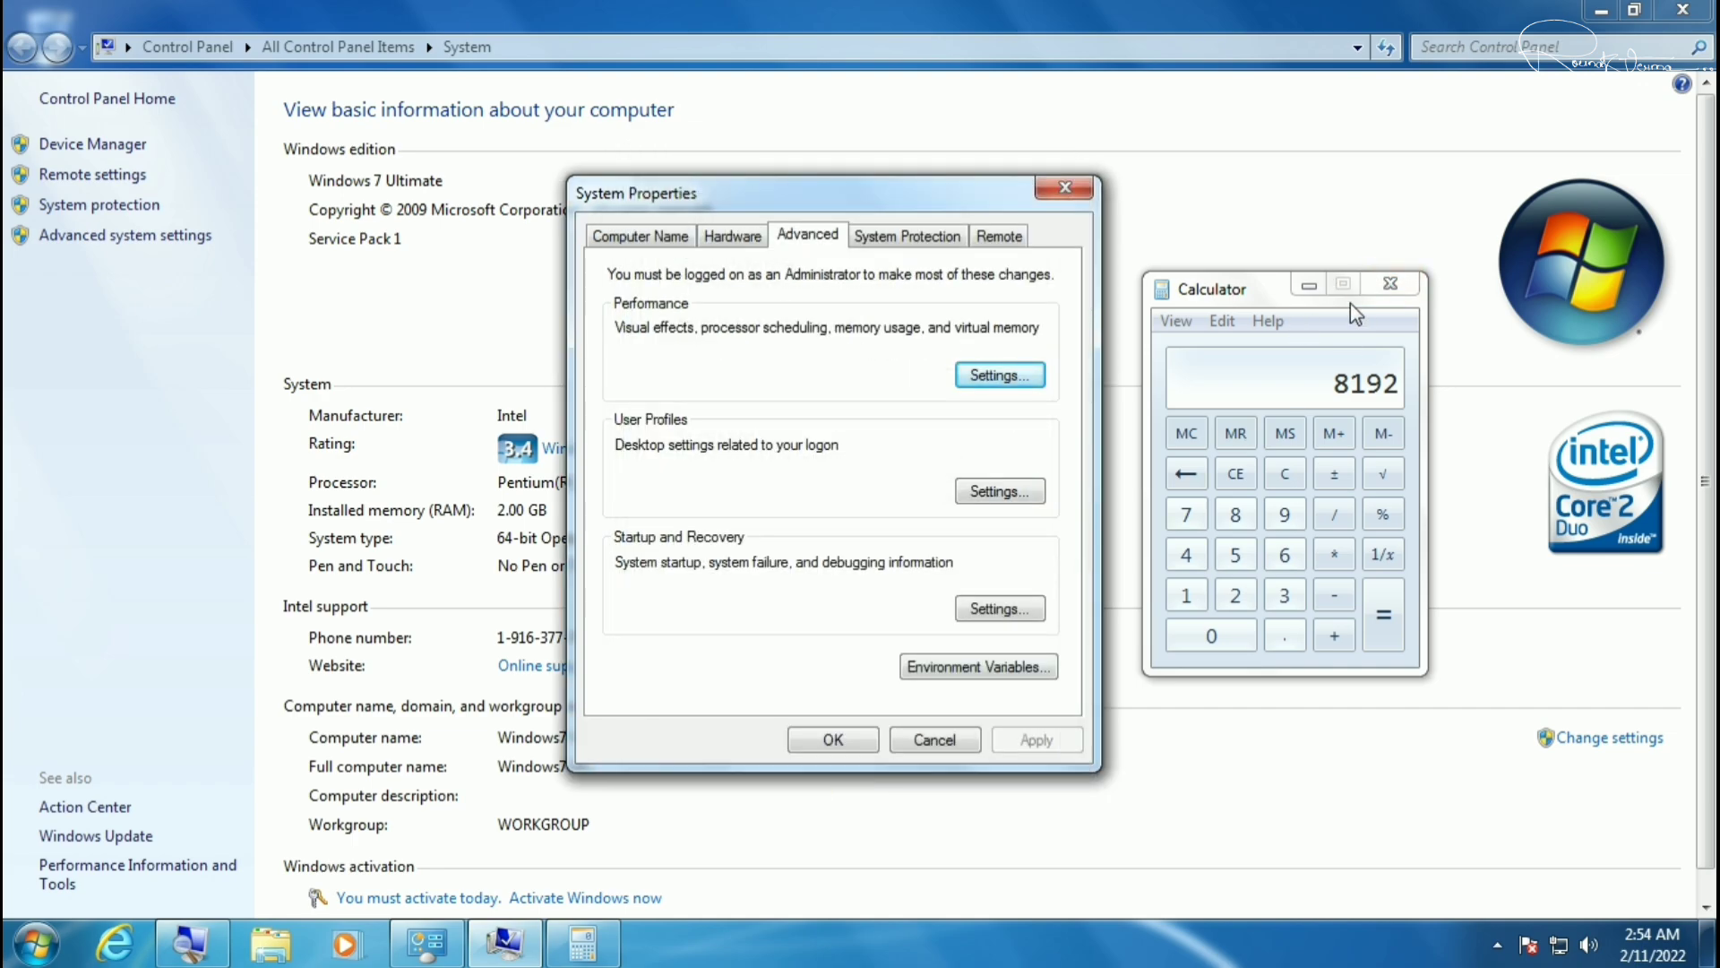
pyautogui.click(1382, 284)
pyautogui.click(1067, 191)
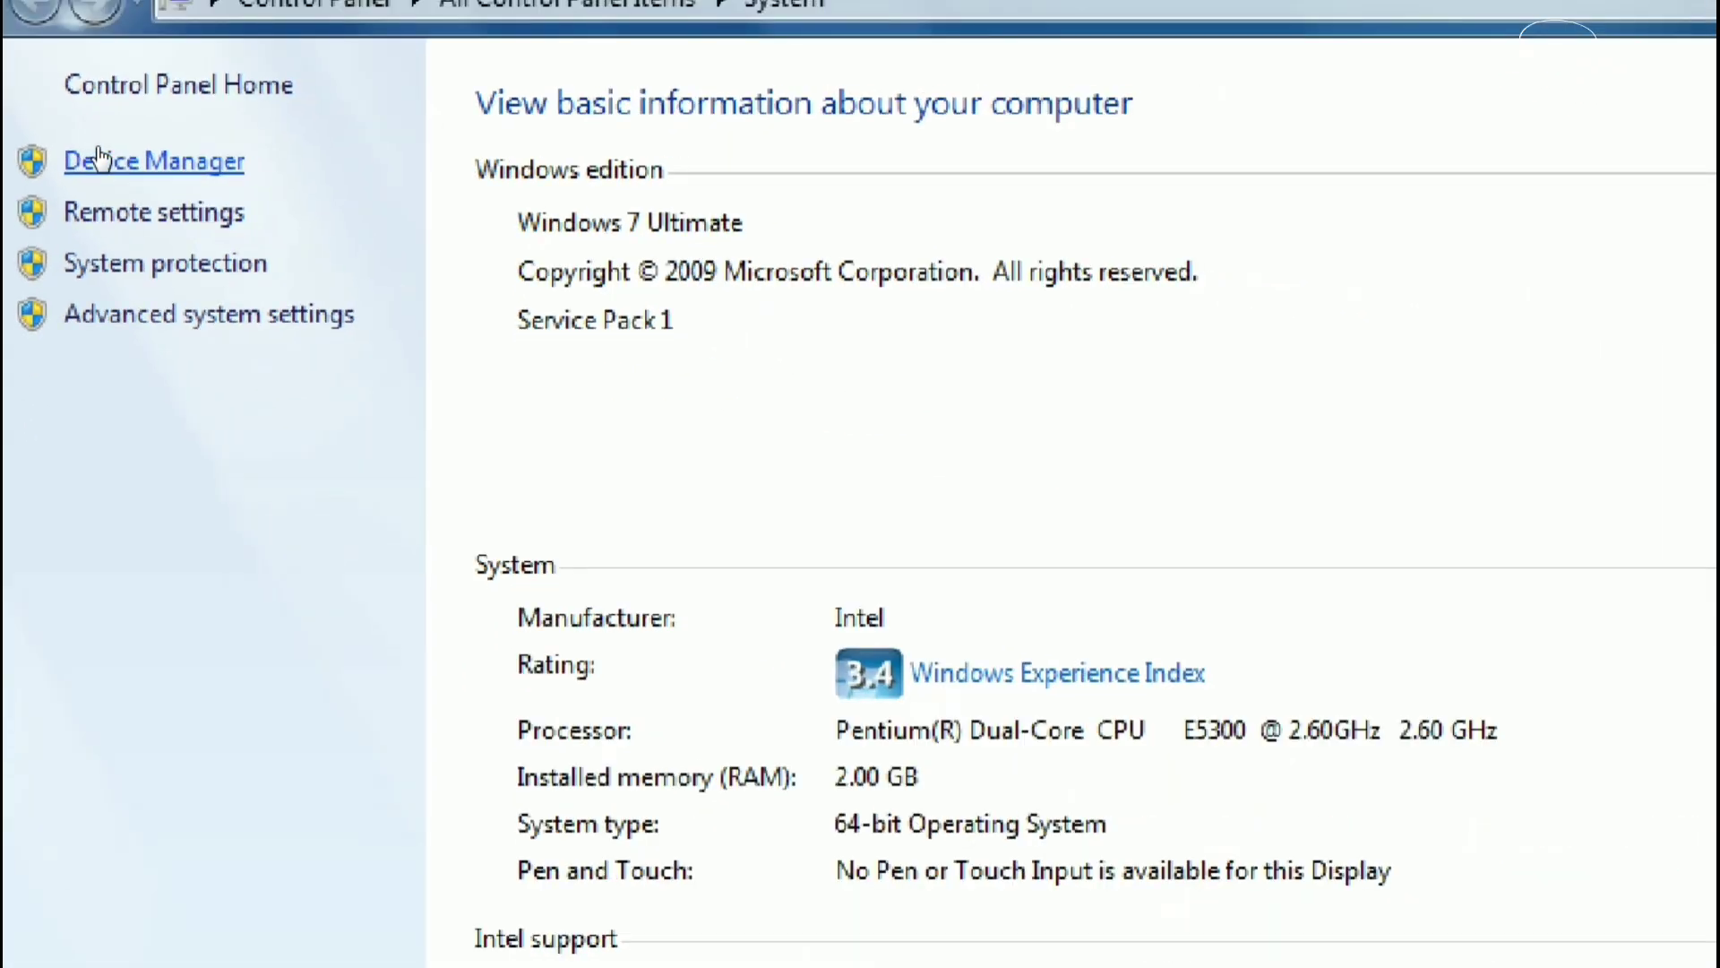
# Open Device Manager and run an automatic search for updated driver software for the Microsoft Composite Battery
pyautogui.click(97, 149)
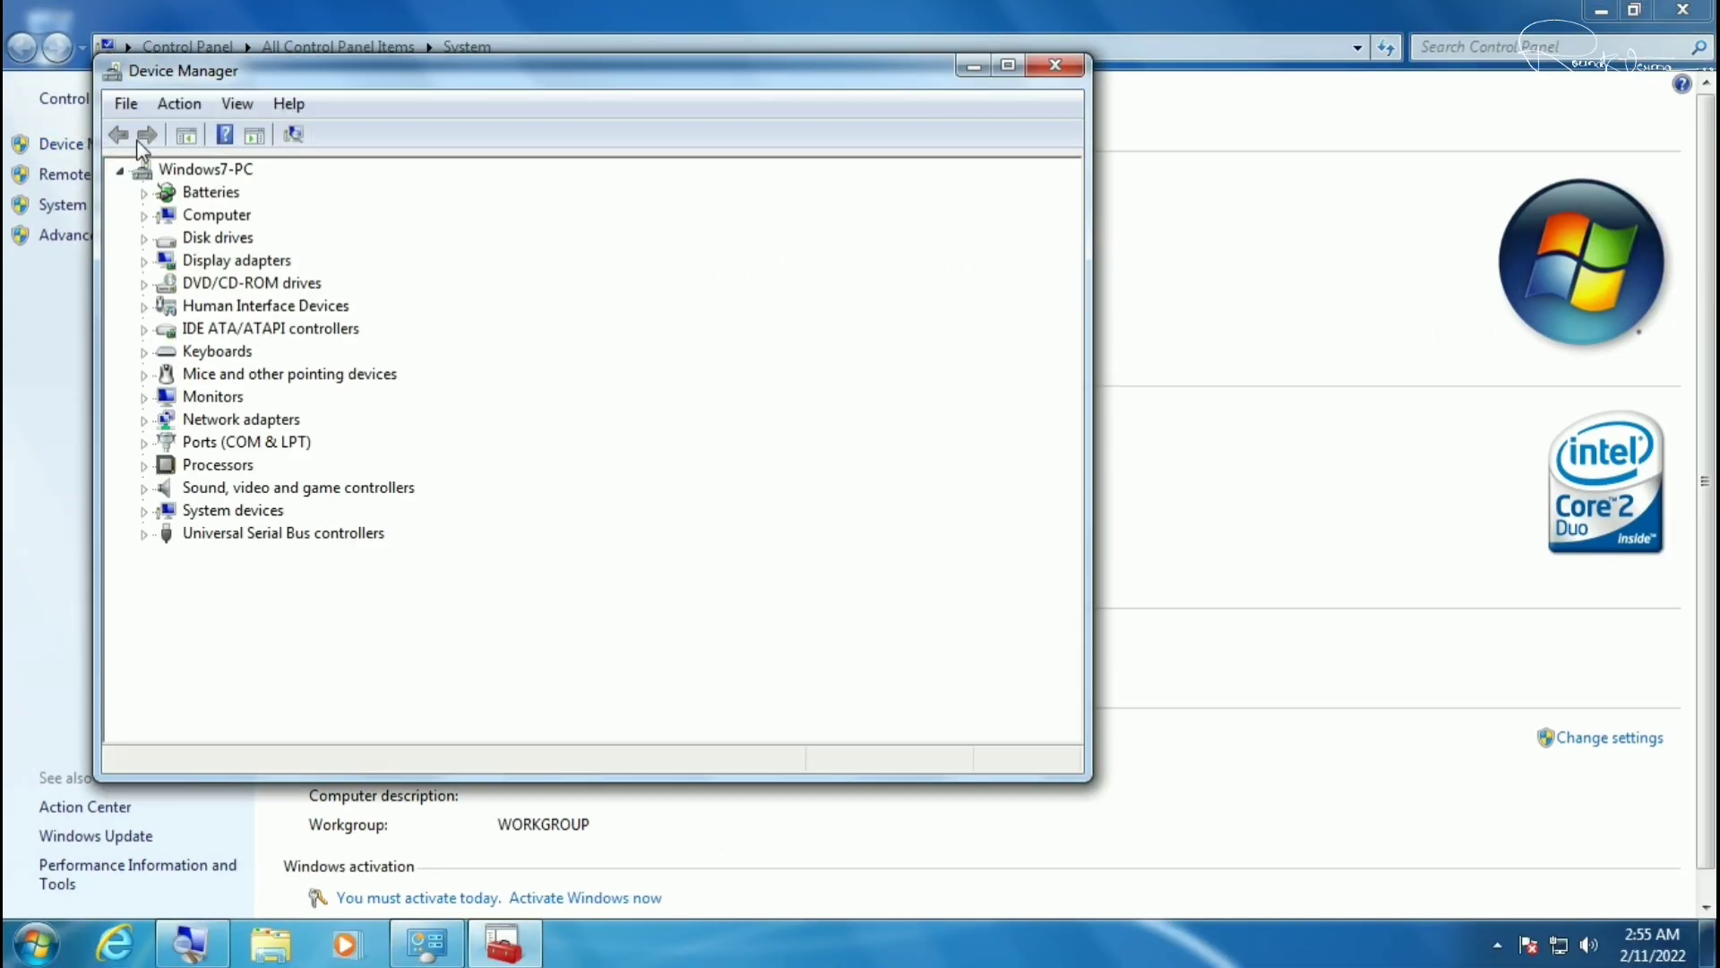
pyautogui.moveTo(411, 77); pyautogui.dragTo(776, 137)
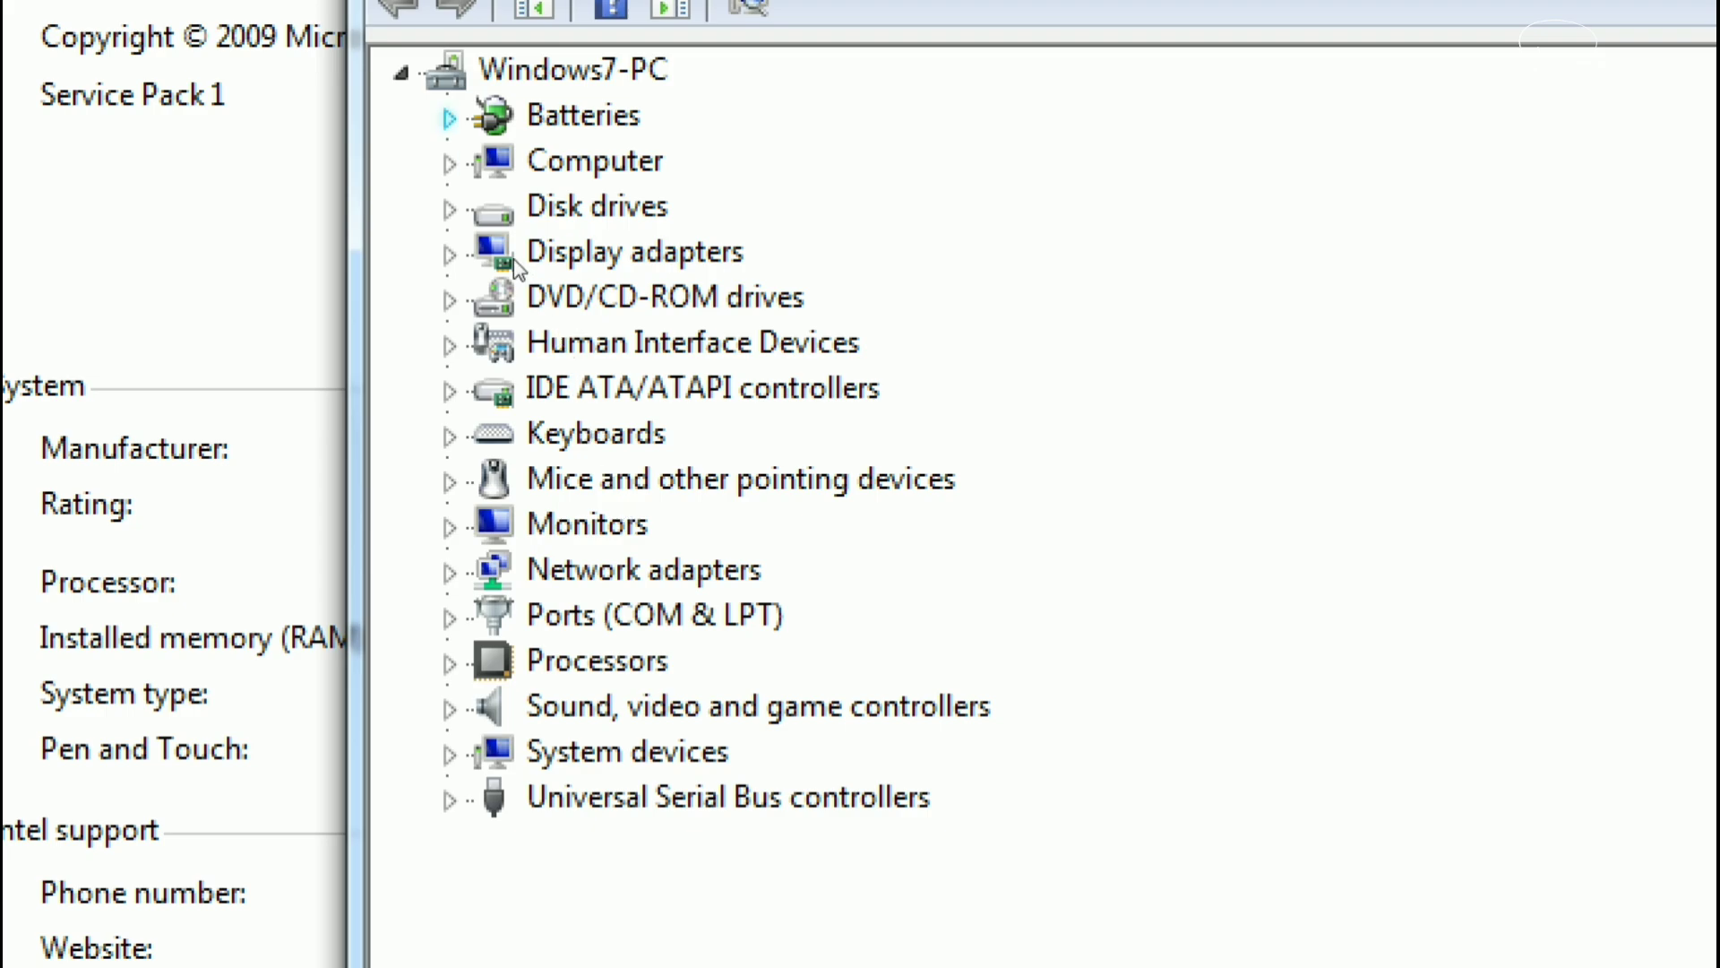
pyautogui.click(449, 117)
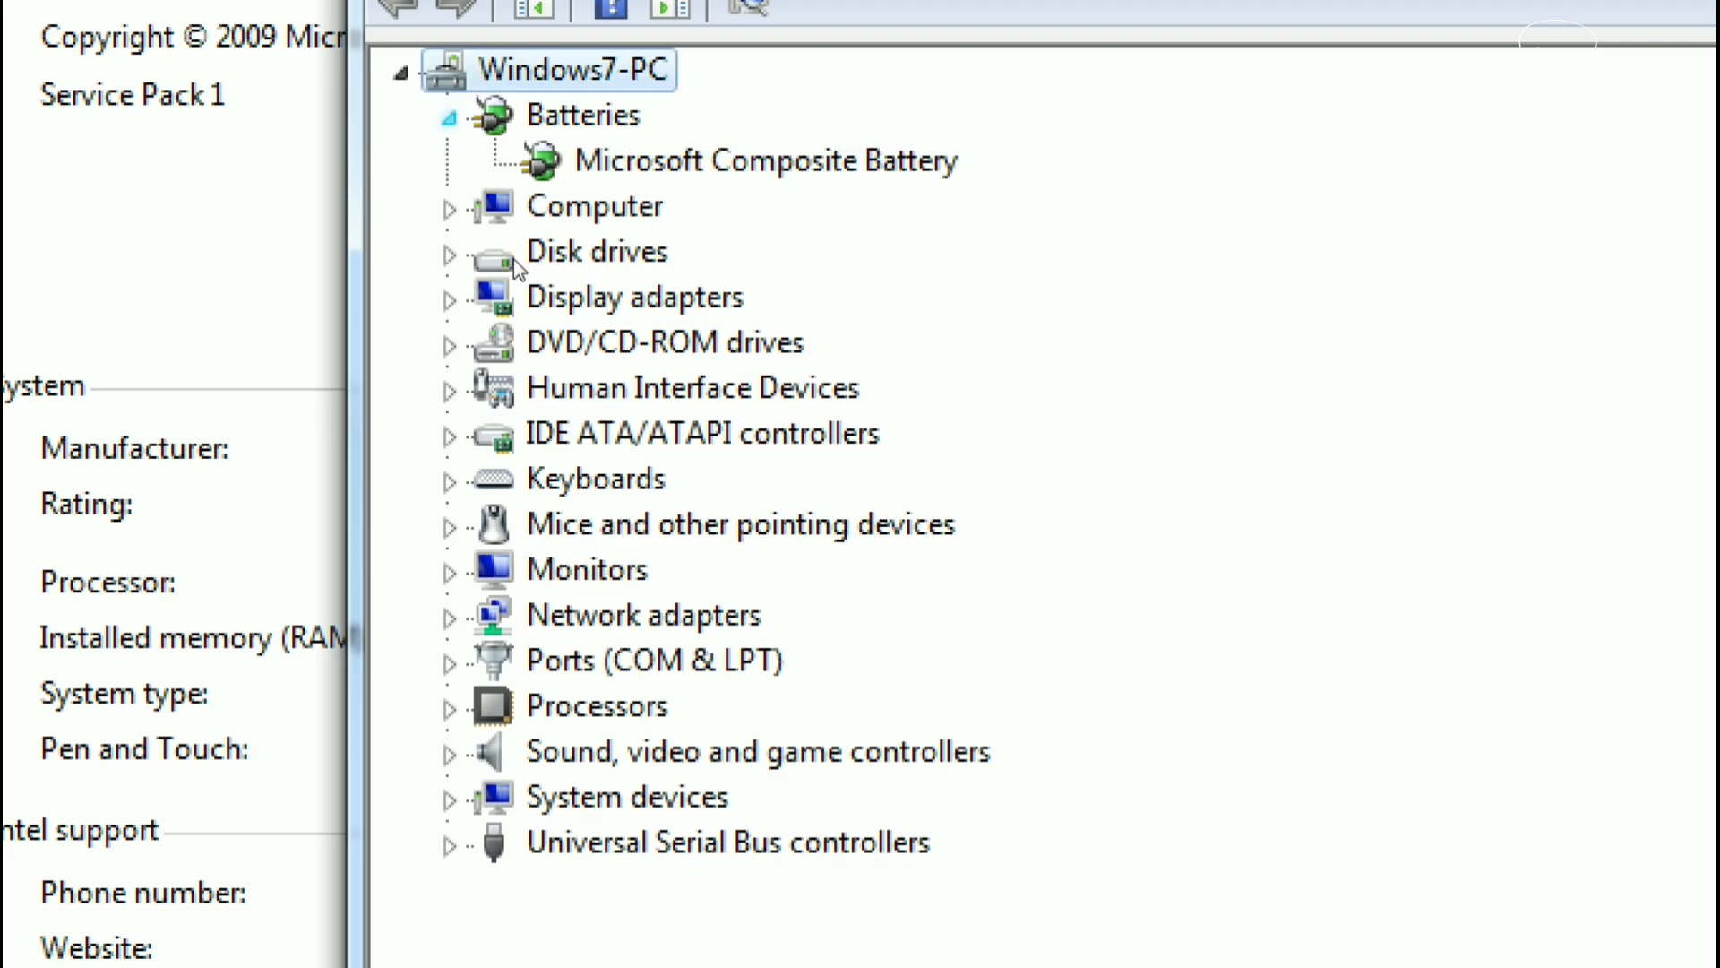
pyautogui.press('Down')
pyautogui.press('Down')
pyautogui.hotkey('shift', 'F10')
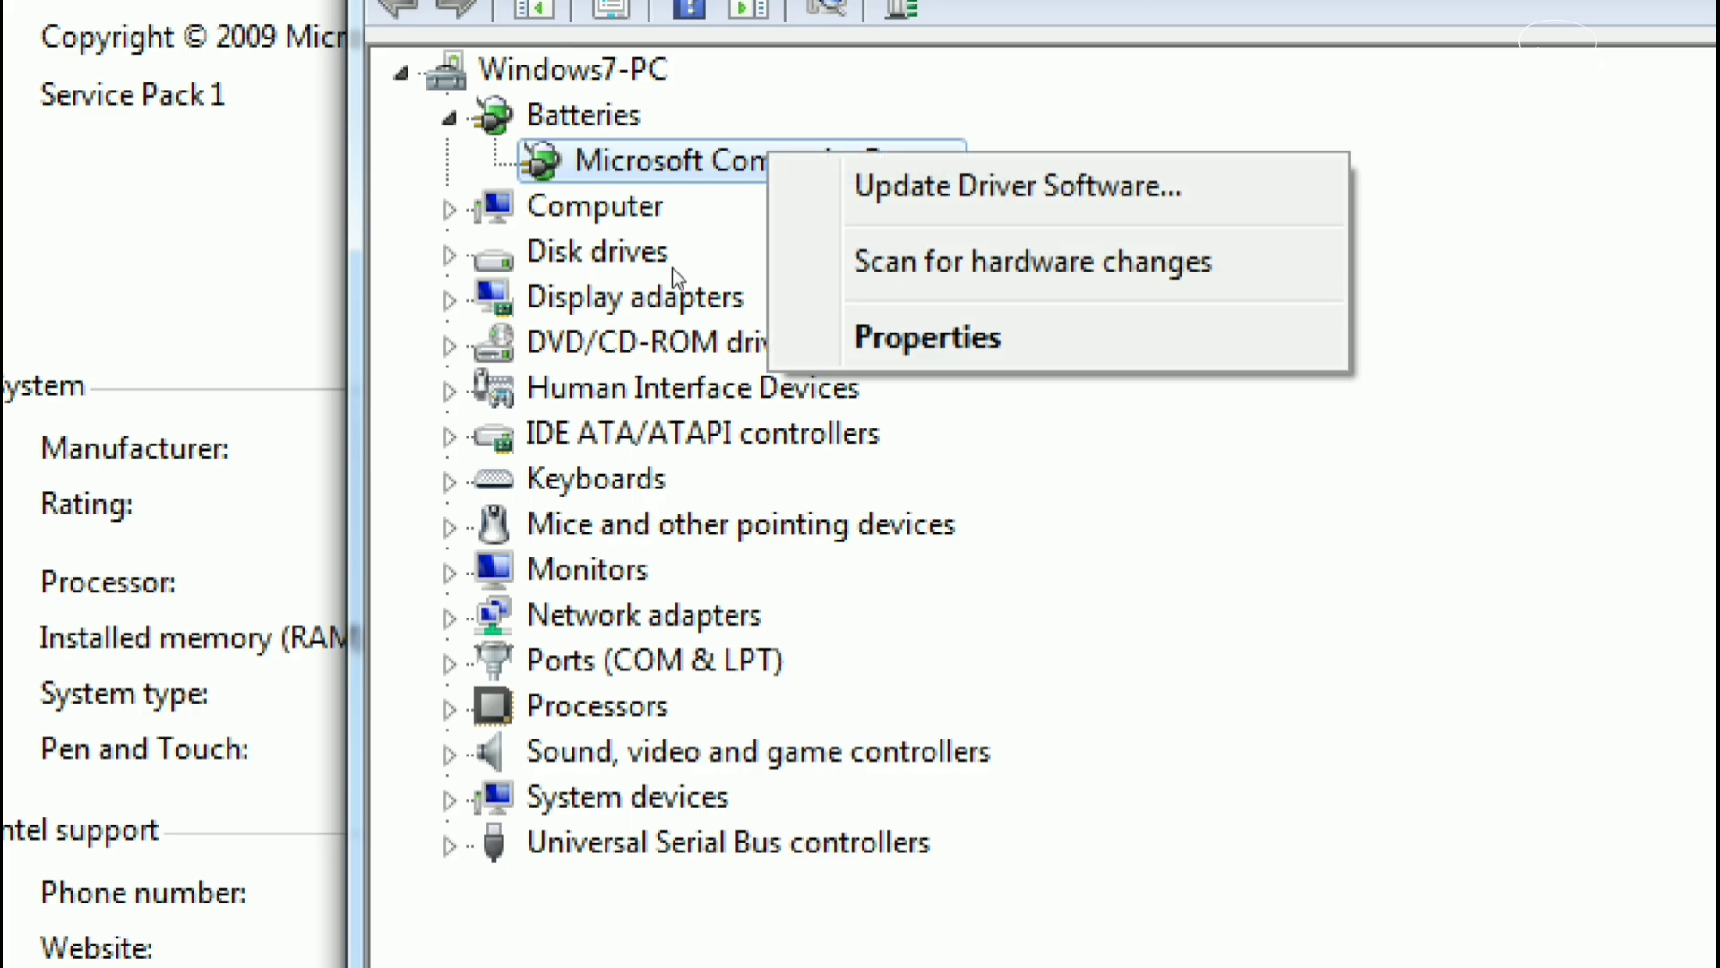
pyautogui.press('Down')
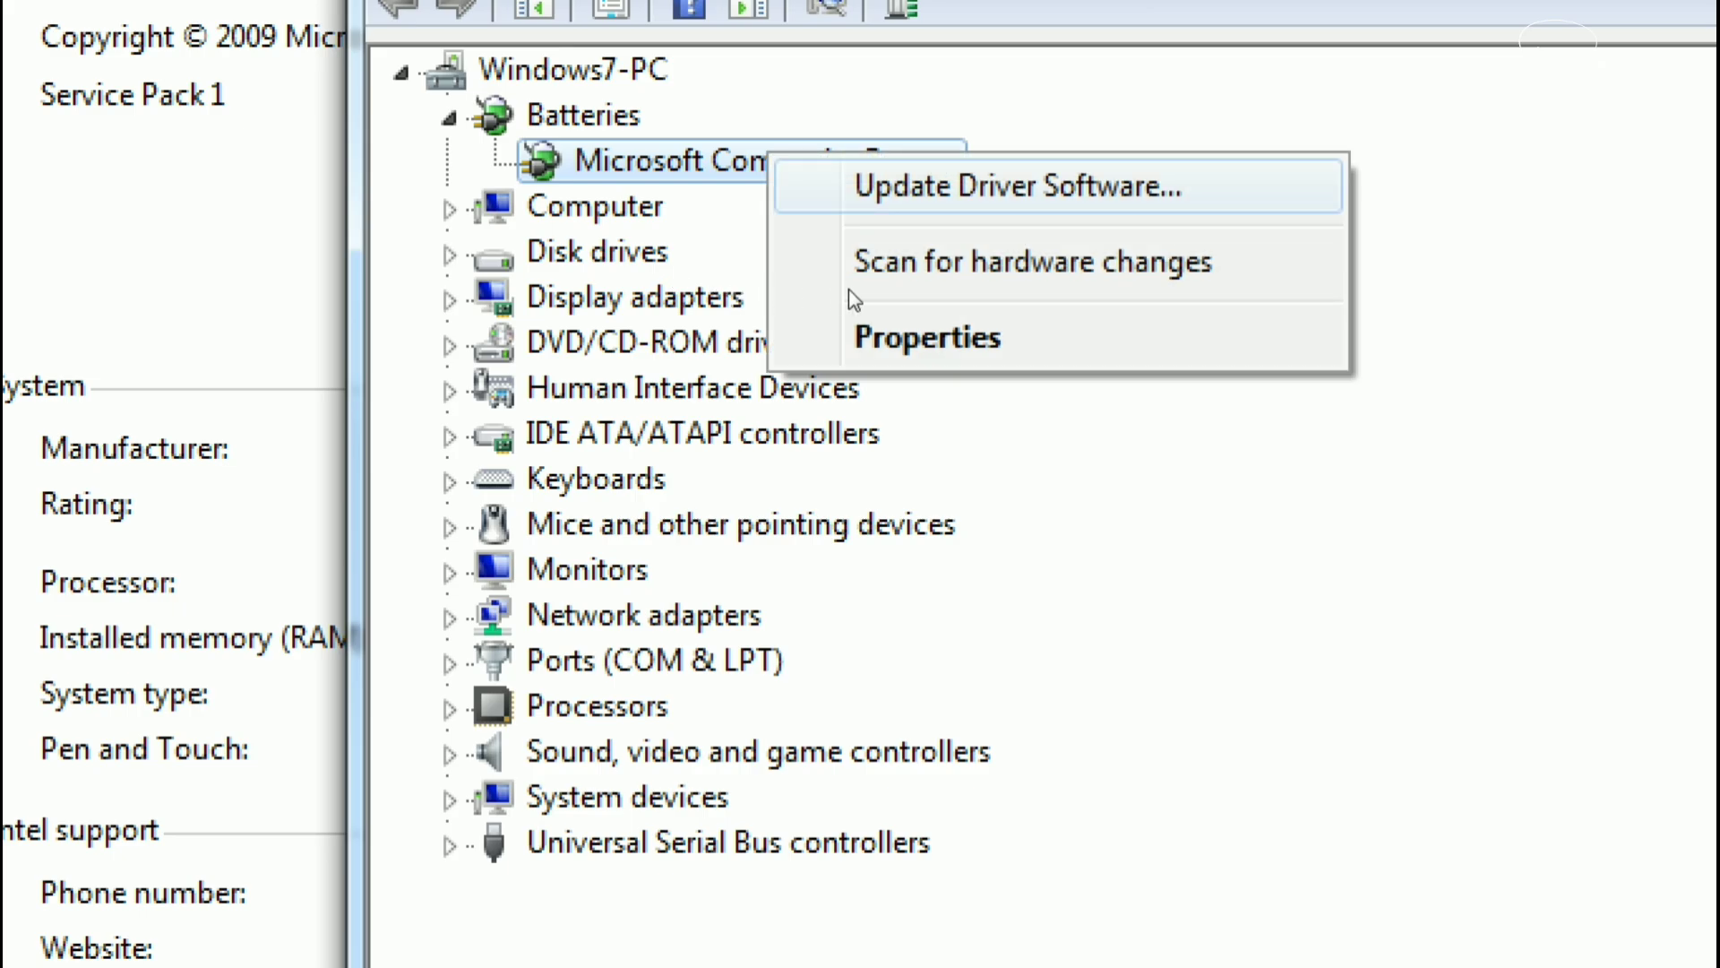
pyautogui.press('Return')
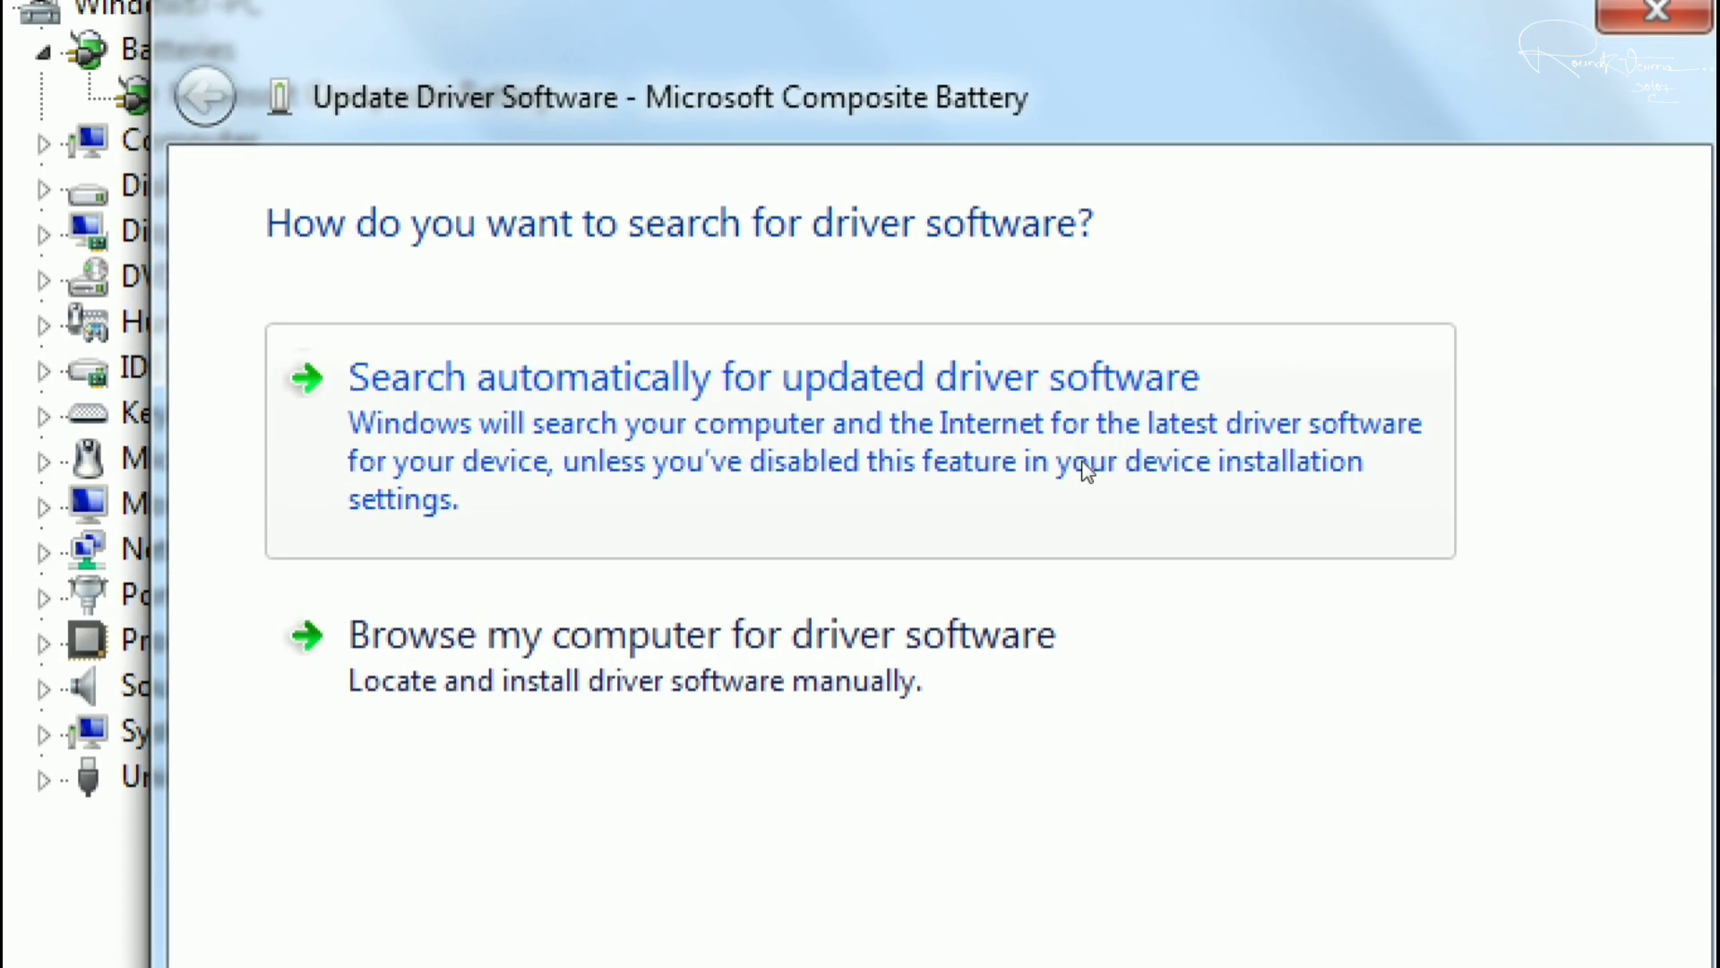
pyautogui.click(932, 443)
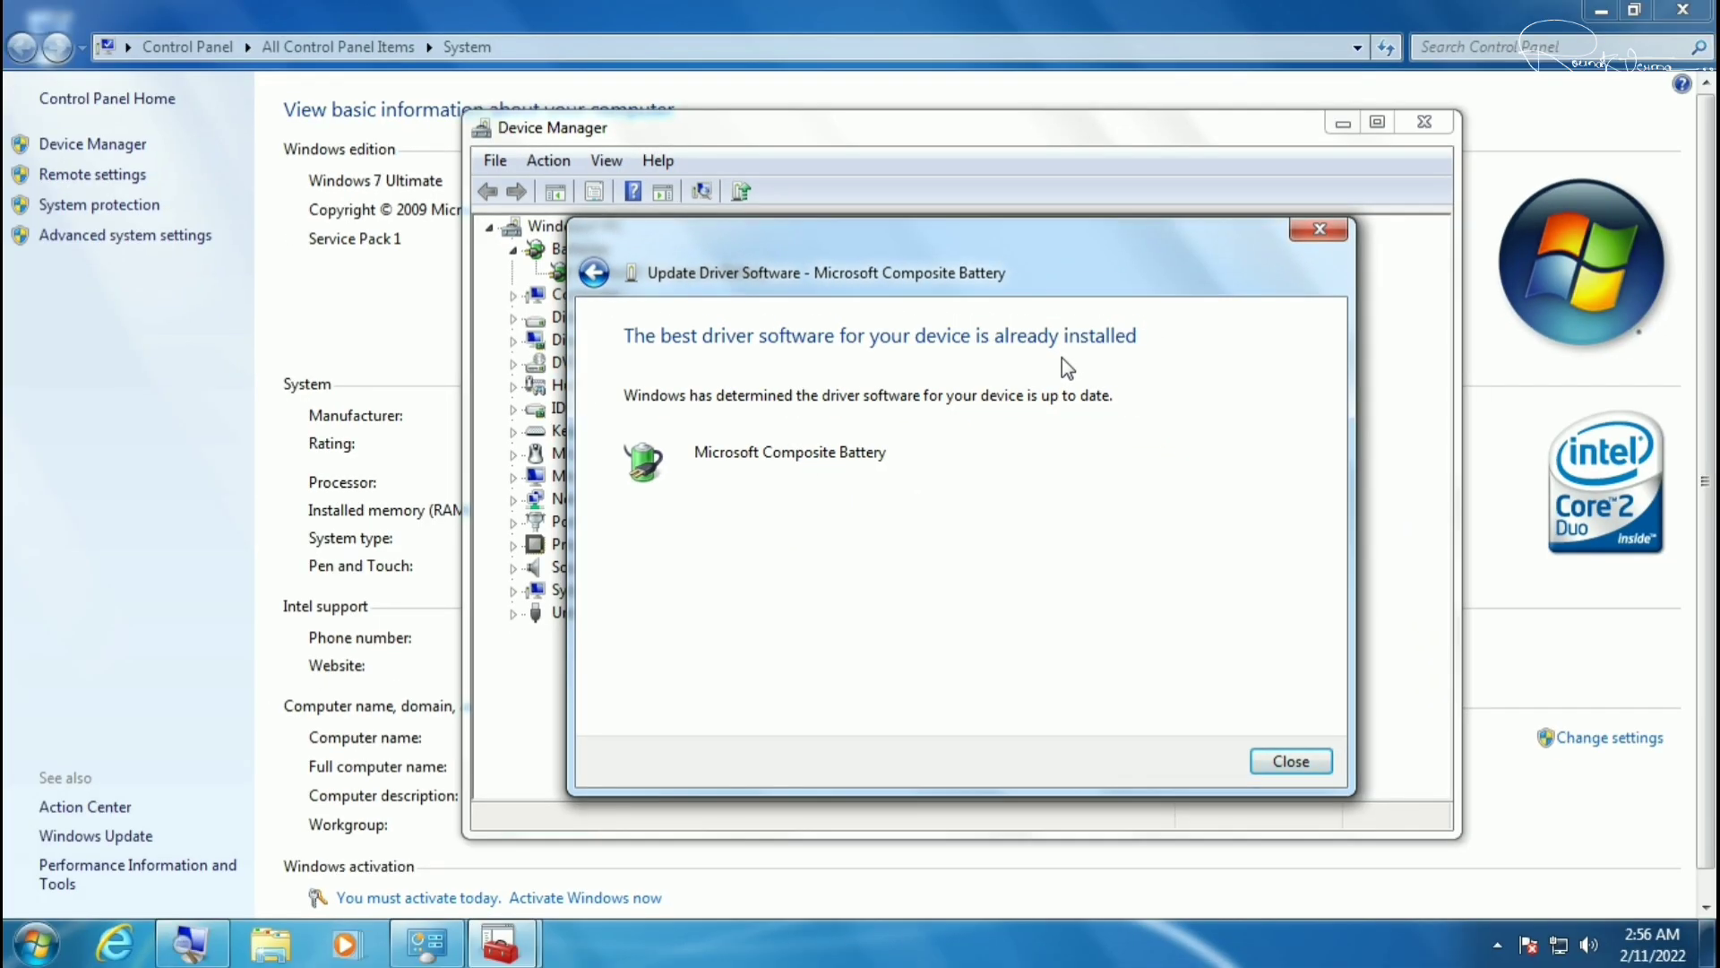
pyautogui.click(1290, 760)
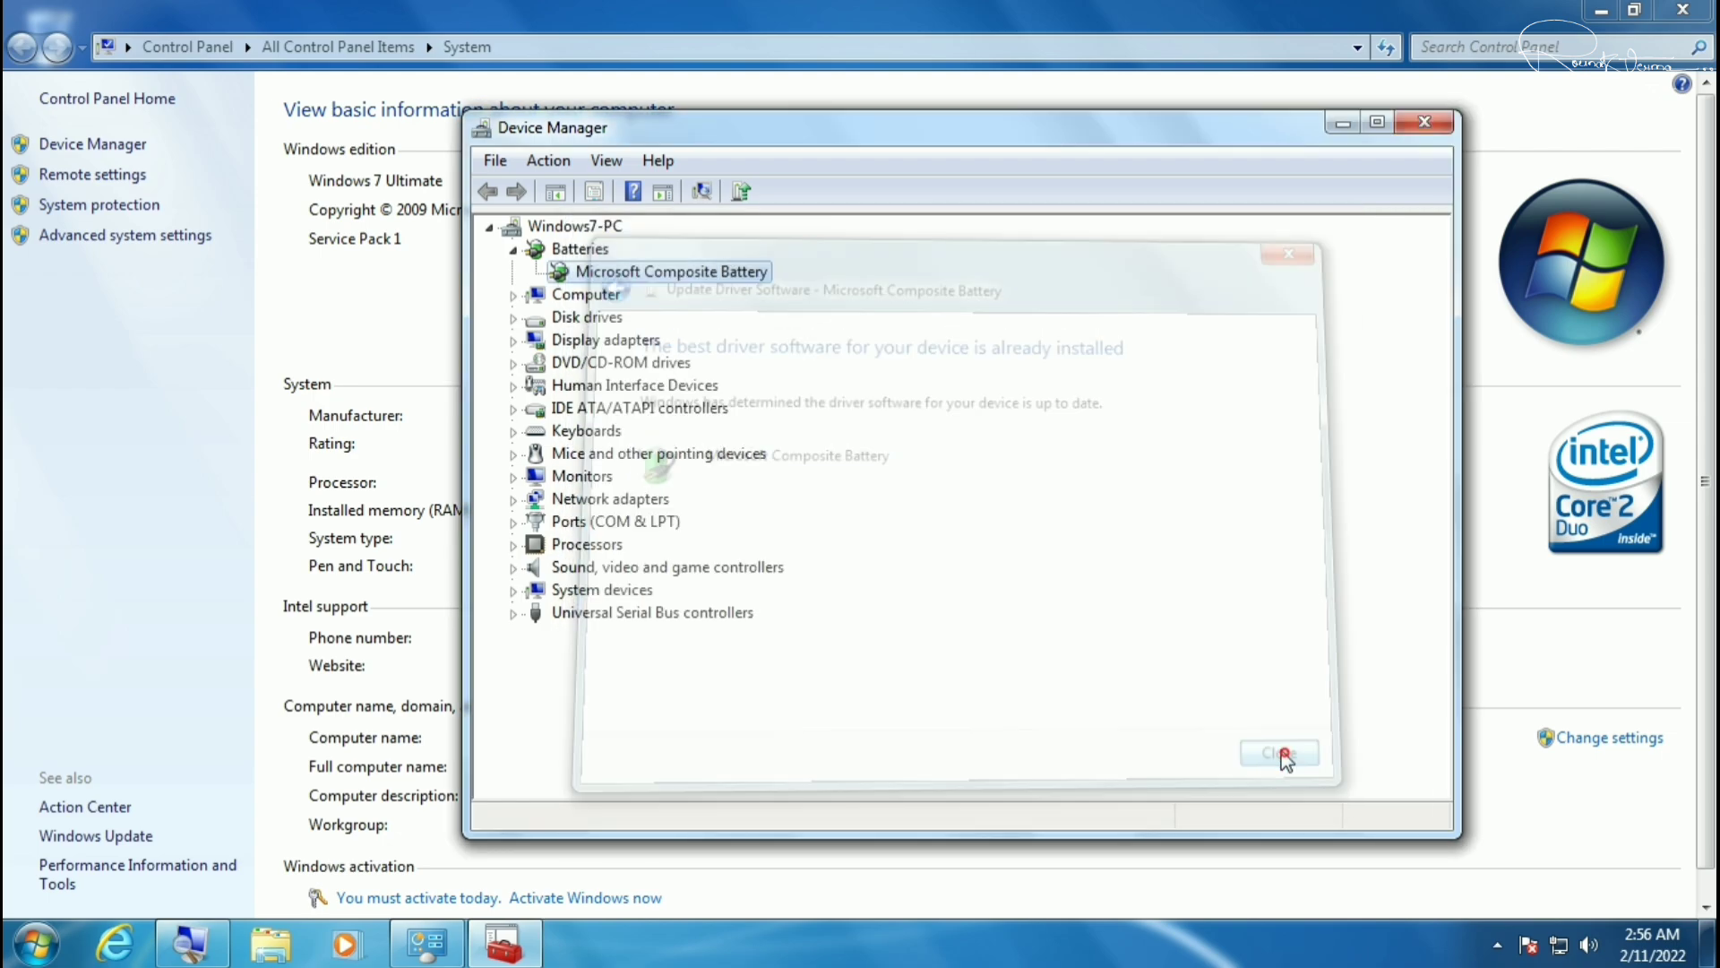
pyautogui.click(516, 250)
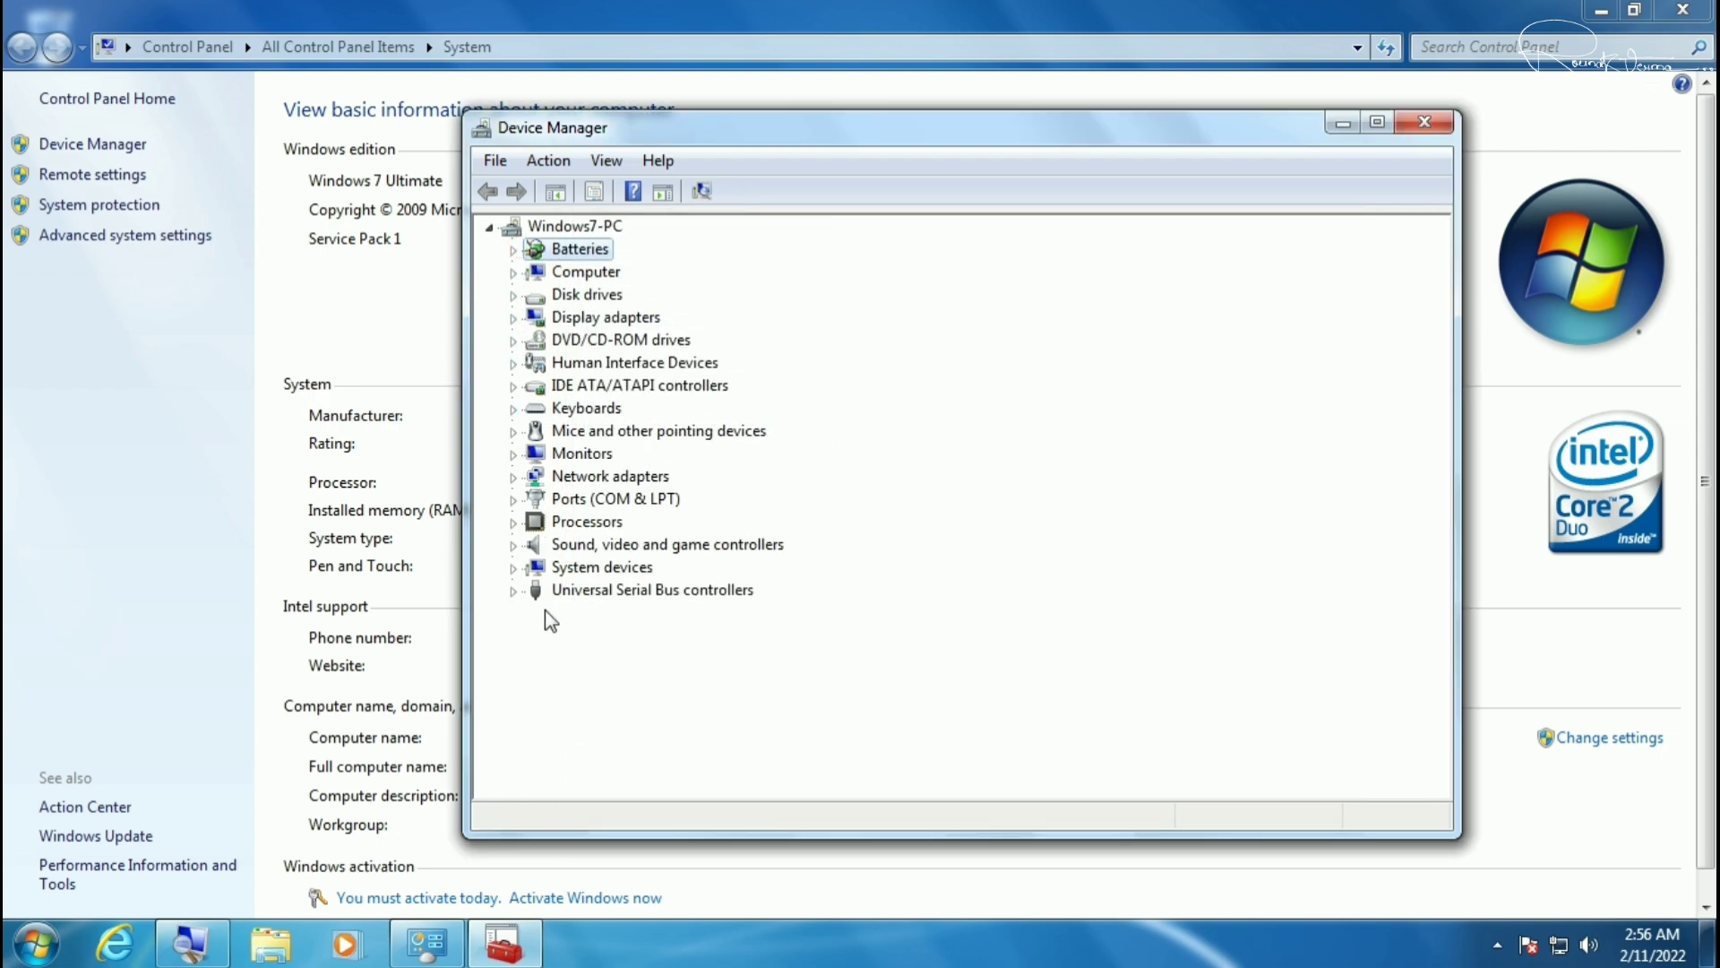
# Run an automatic driver update search for the ACPI x64-based PC device under Computer and close the wizard
pyautogui.click(515, 273)
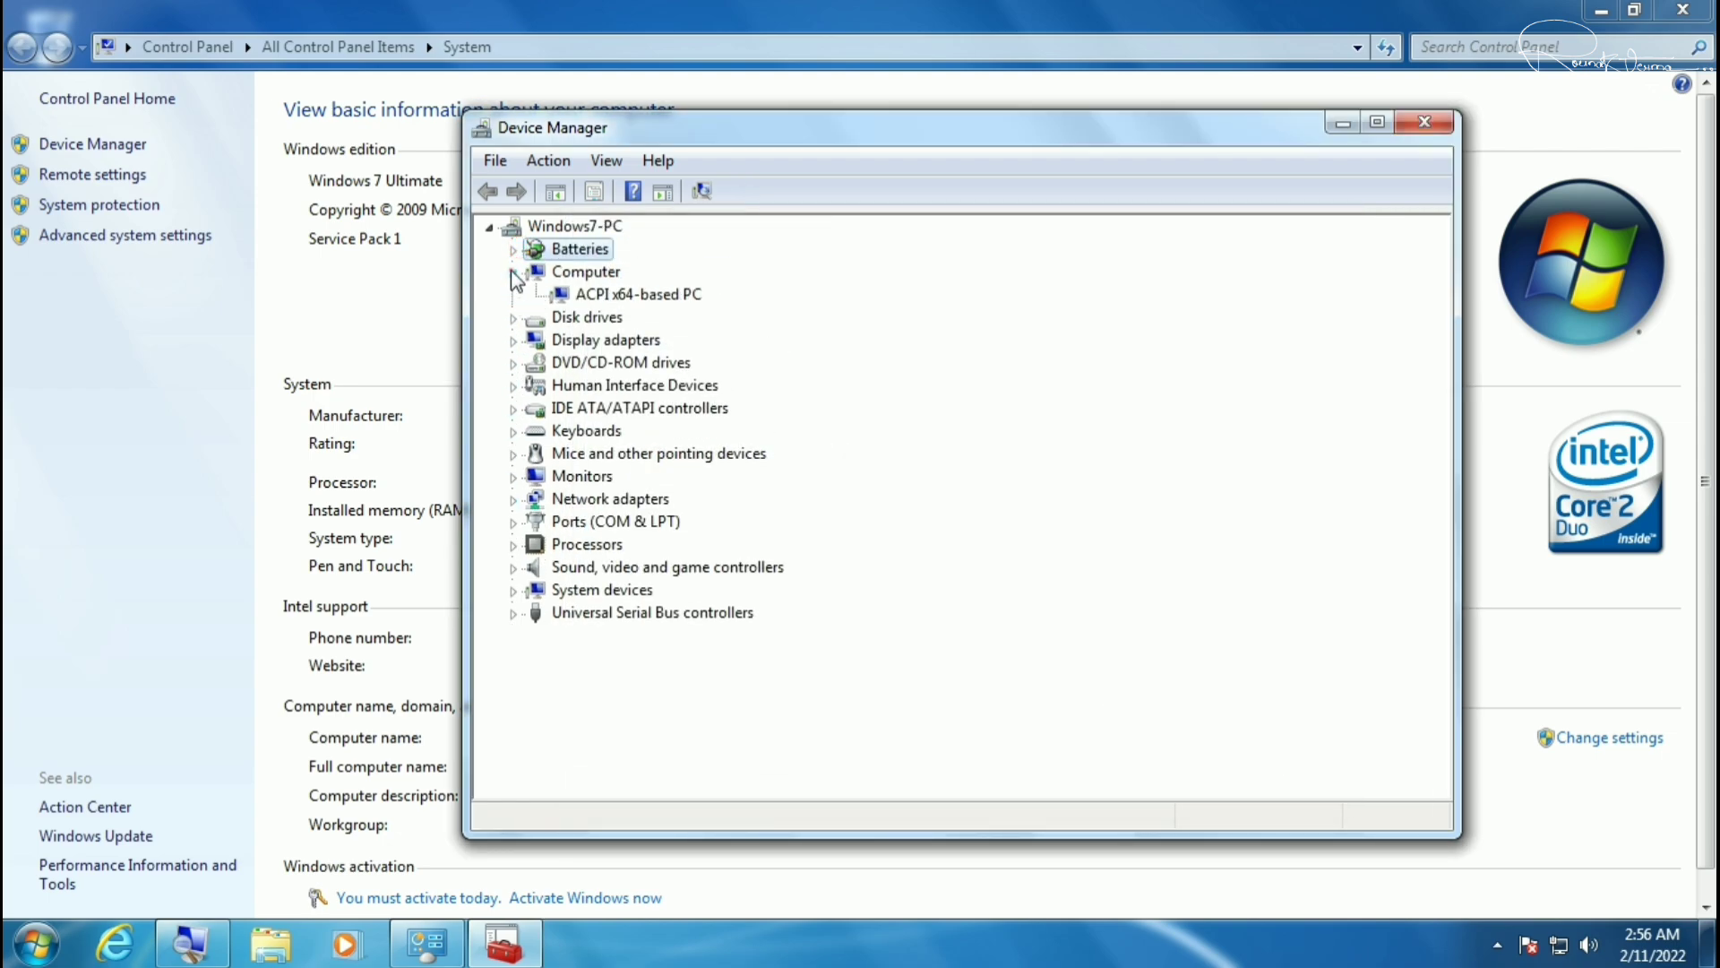
pyautogui.rightClick(631, 293)
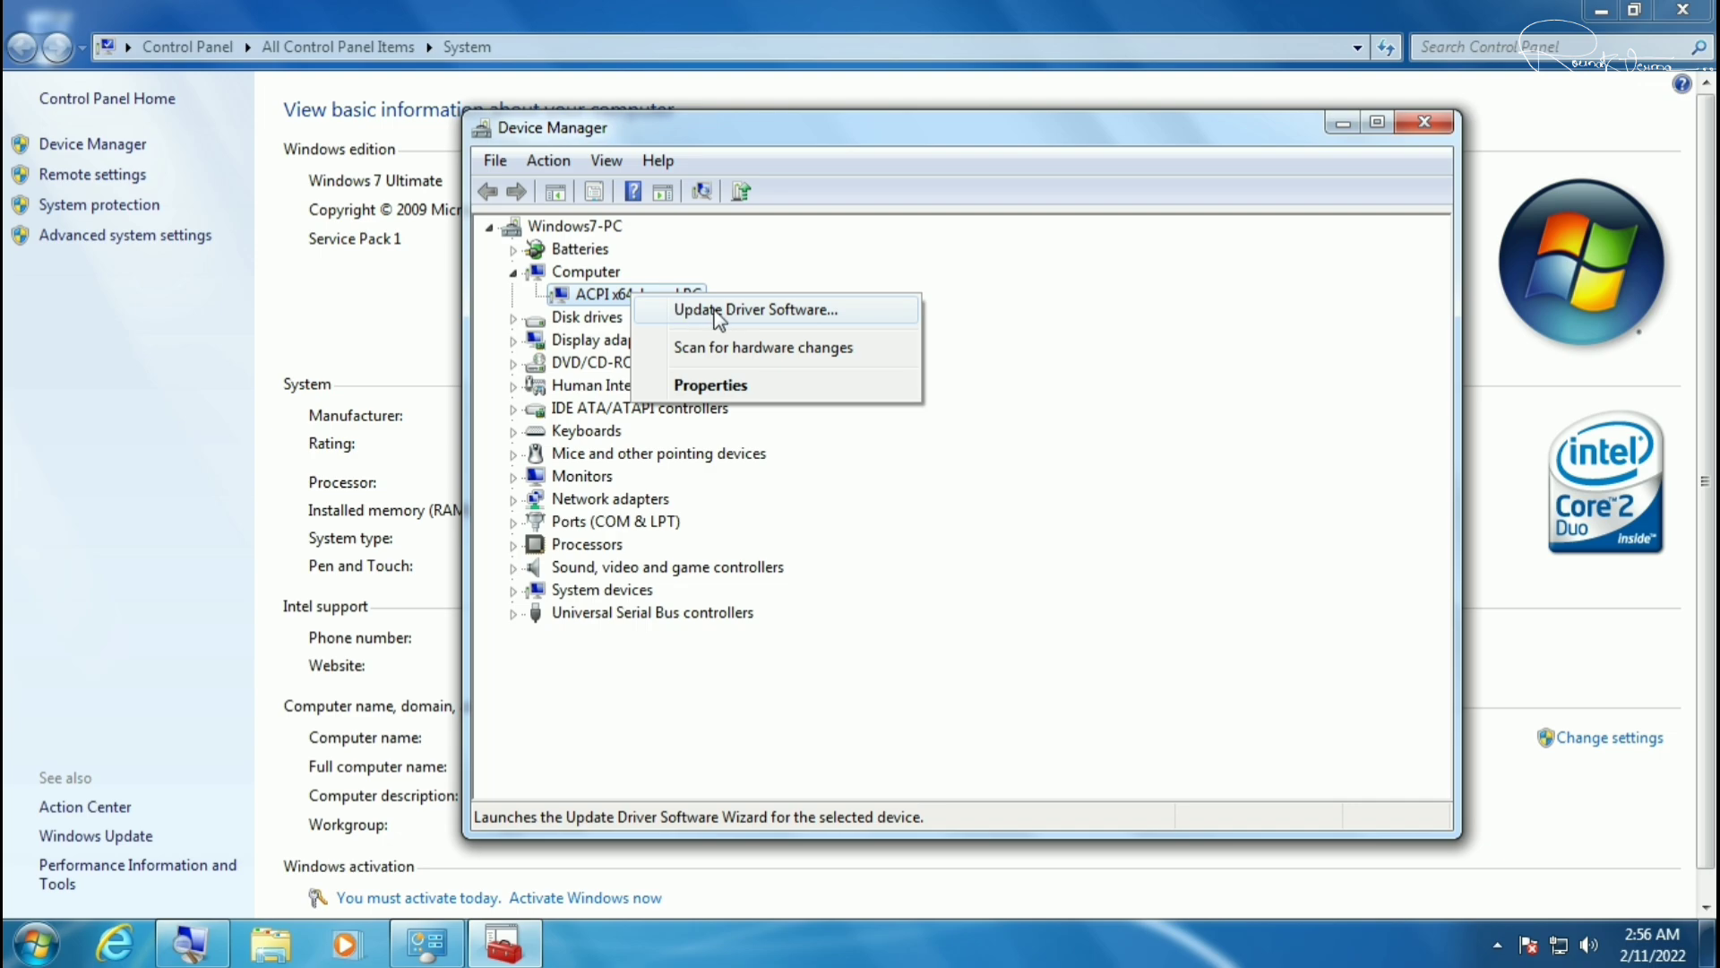
pyautogui.click(779, 312)
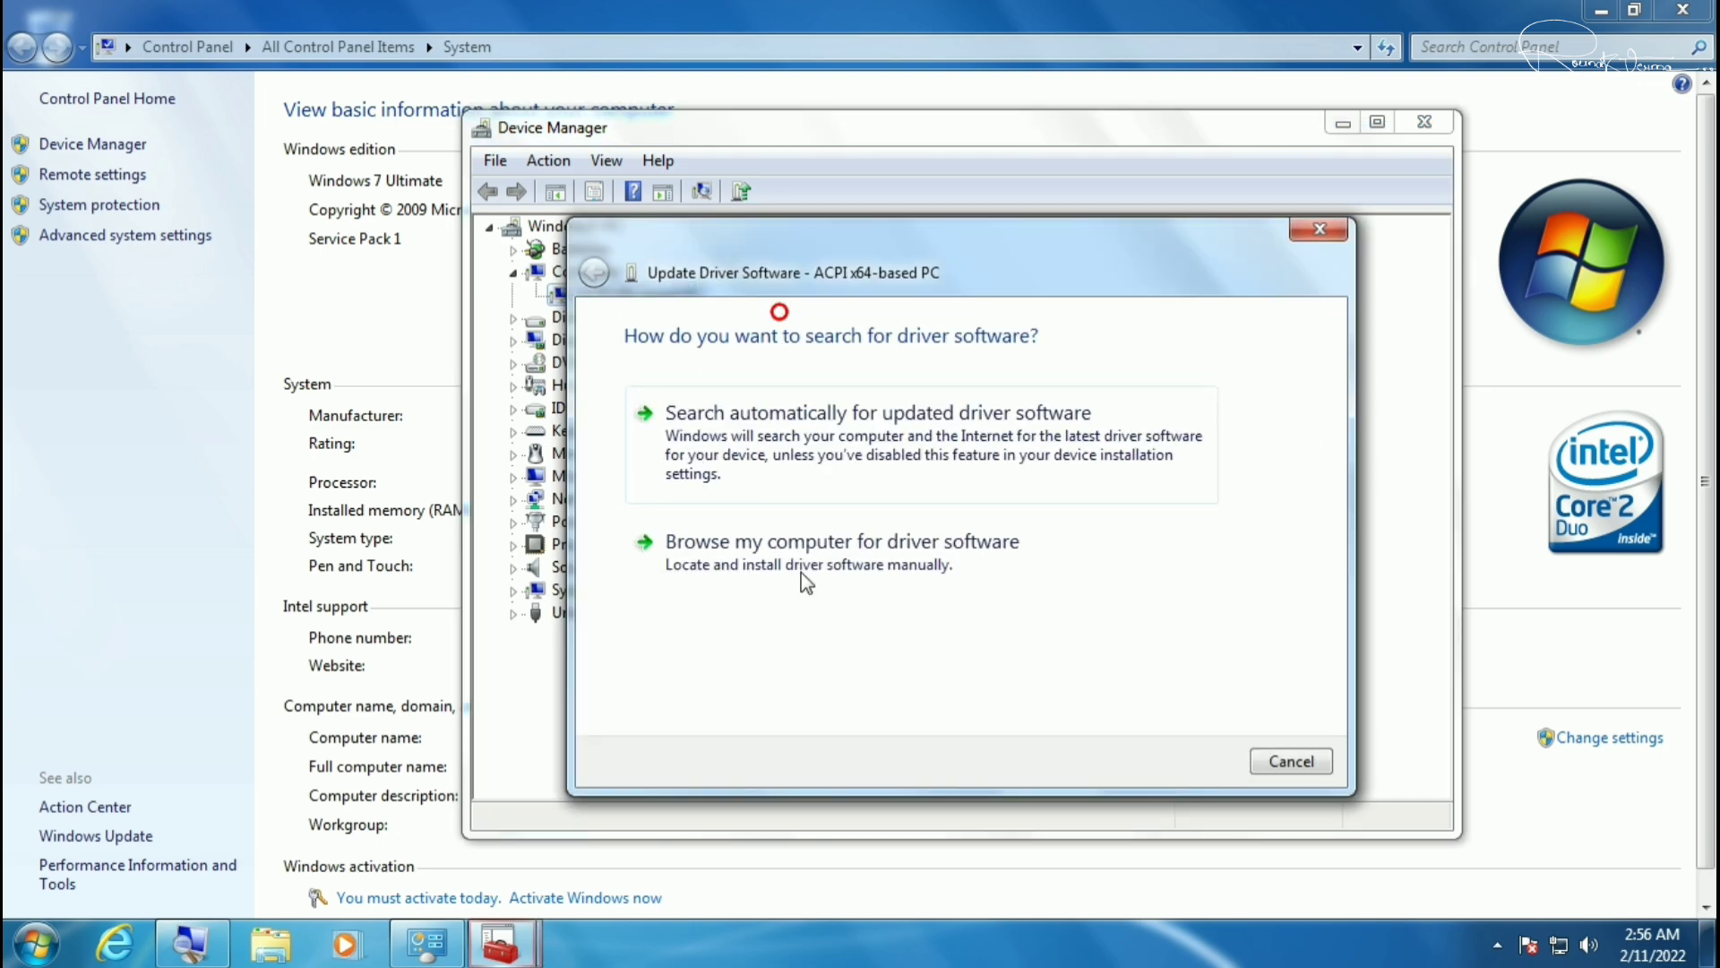
pyautogui.click(909, 466)
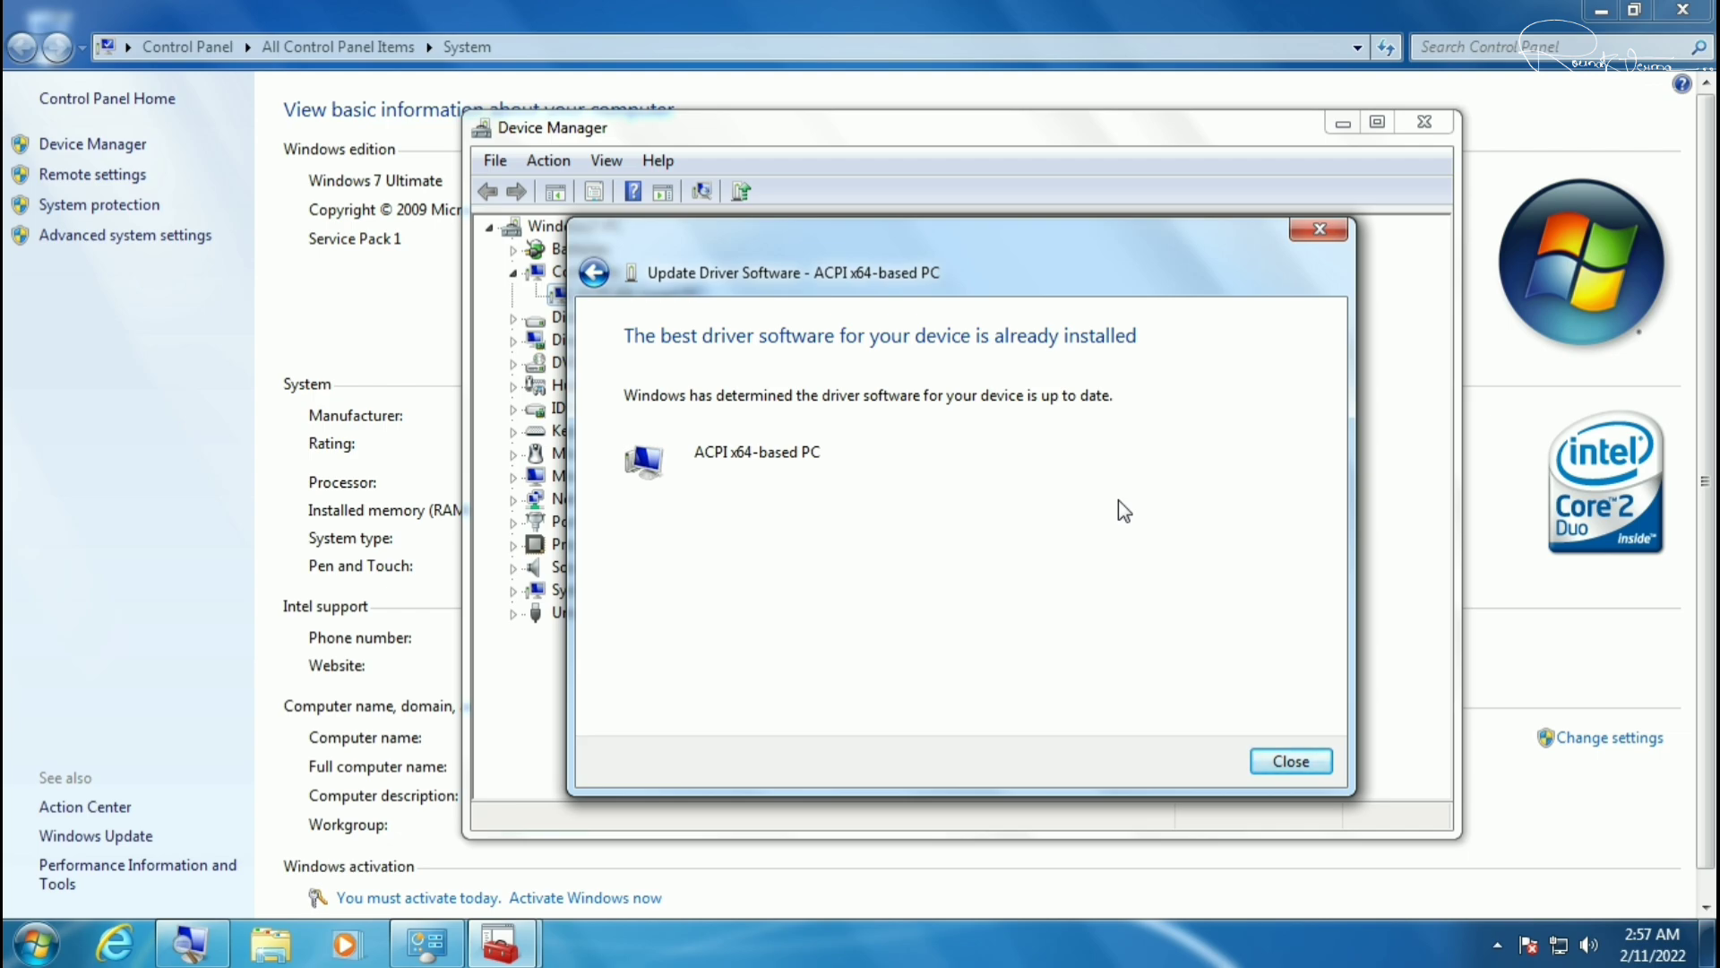
pyautogui.click(1320, 231)
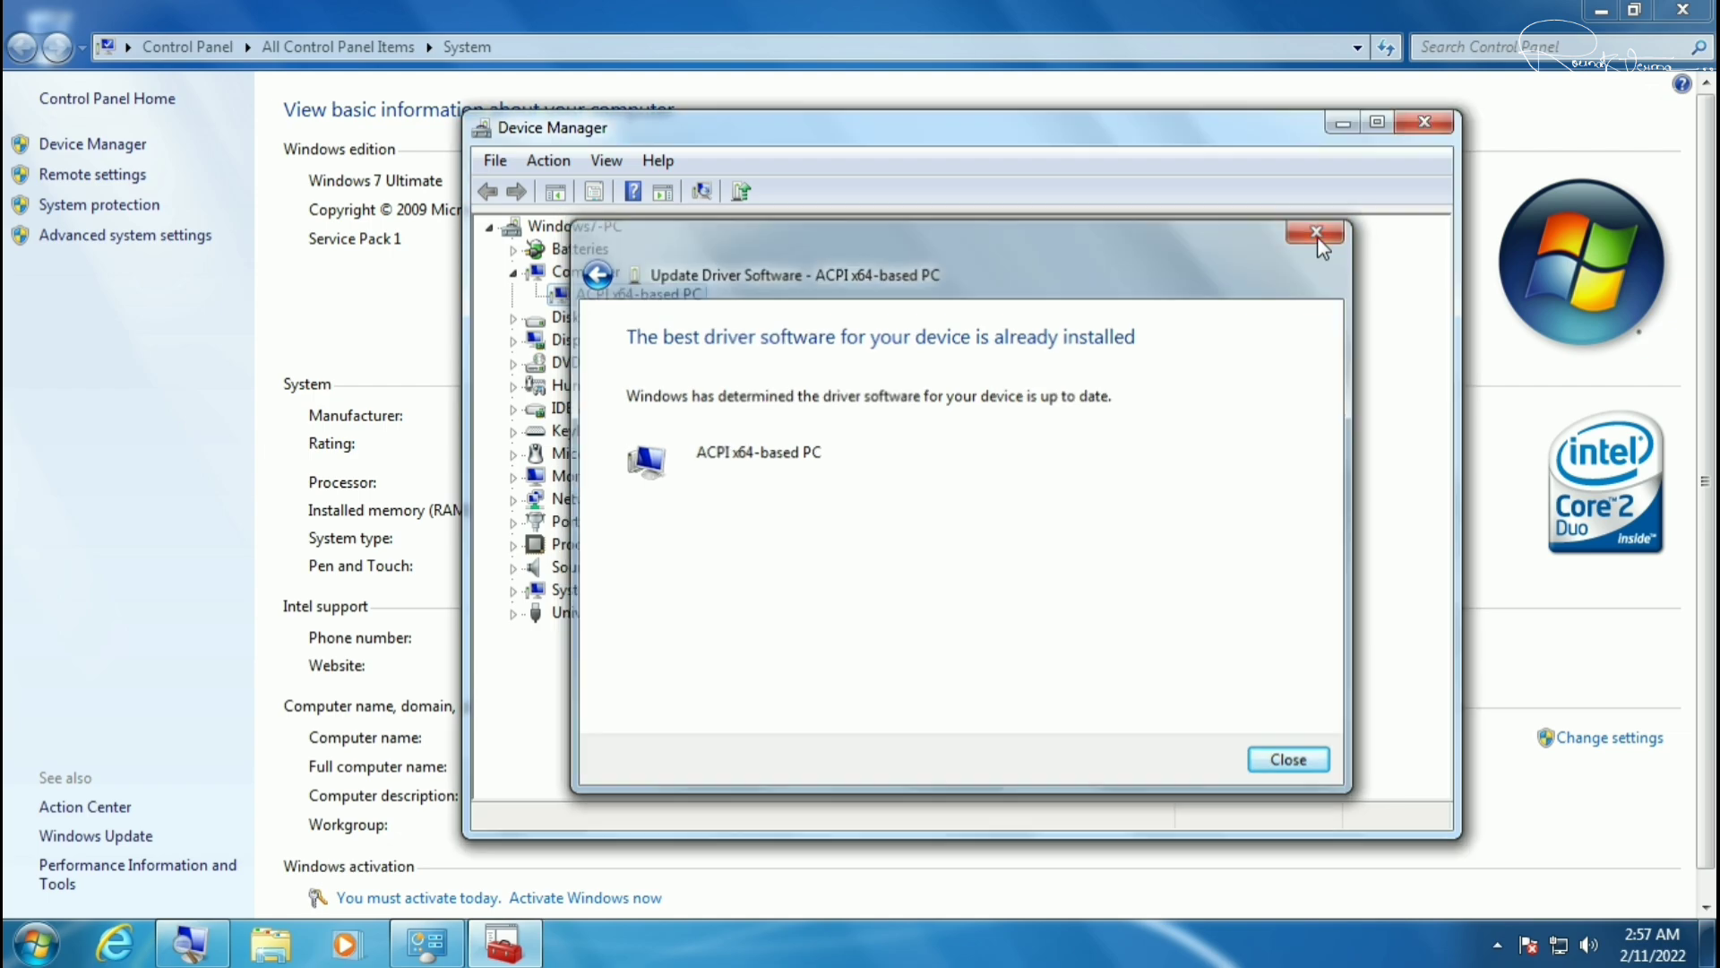
pyautogui.click(512, 272)
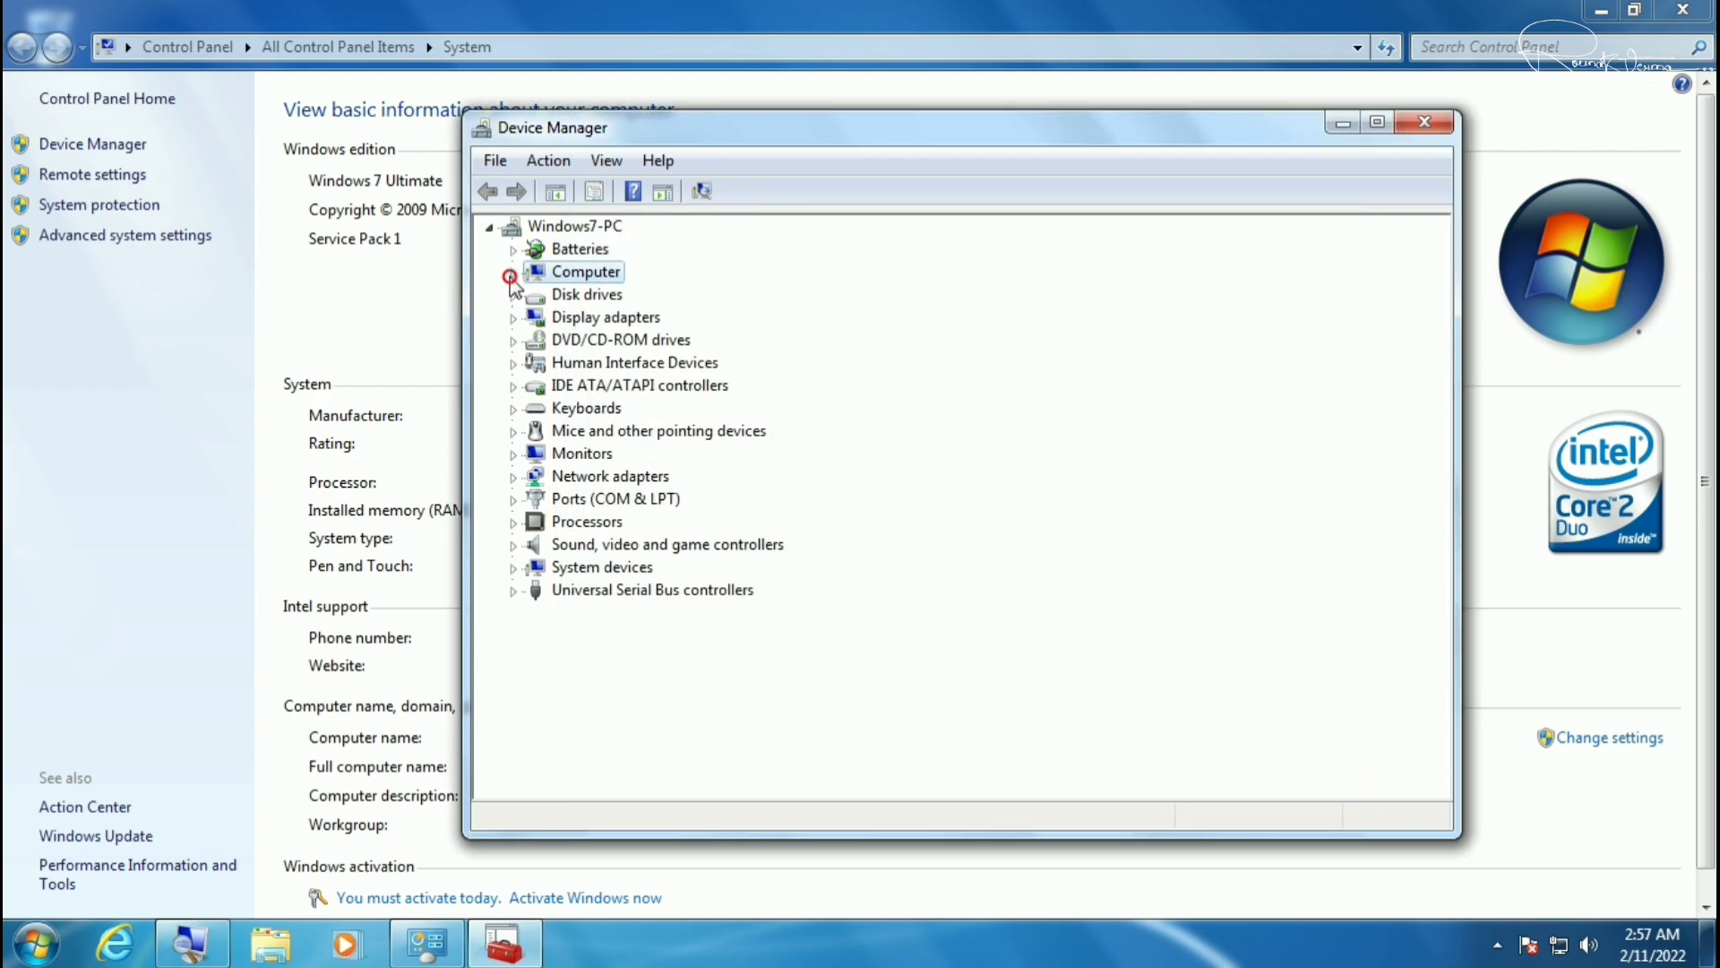
# Run an automatic driver update search for the Intel(R) G41 Express Chipset display adapter and close the wizard
pyautogui.click(512, 318)
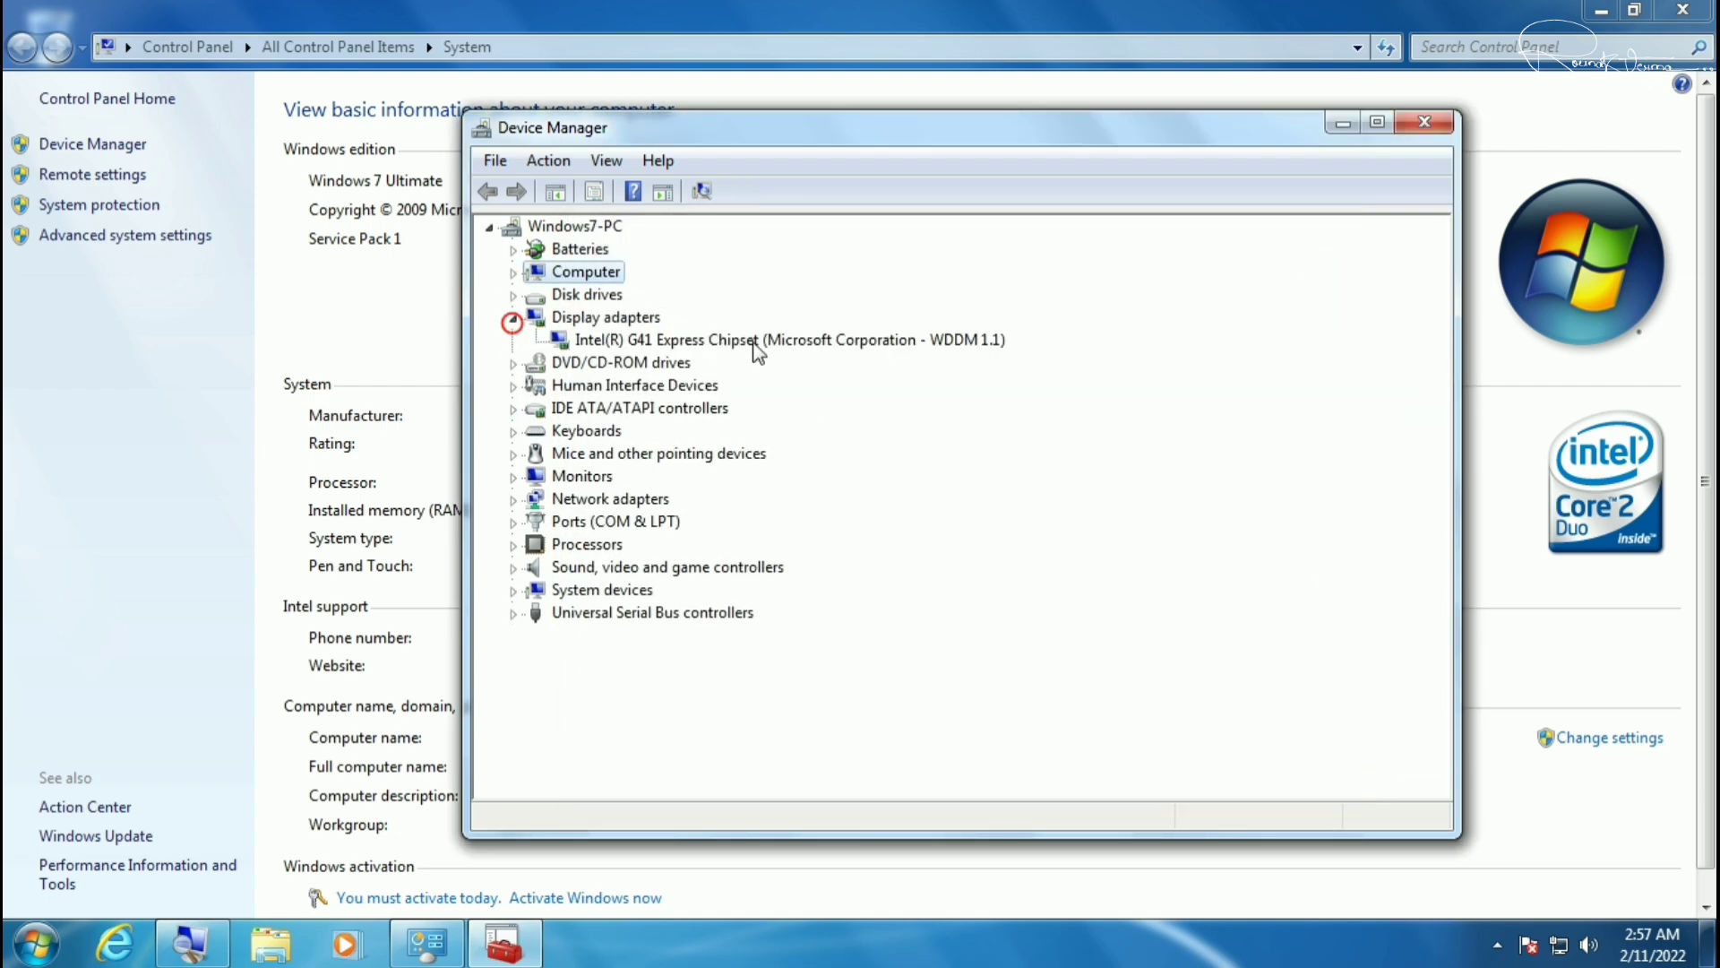
pyautogui.rightClick(703, 348)
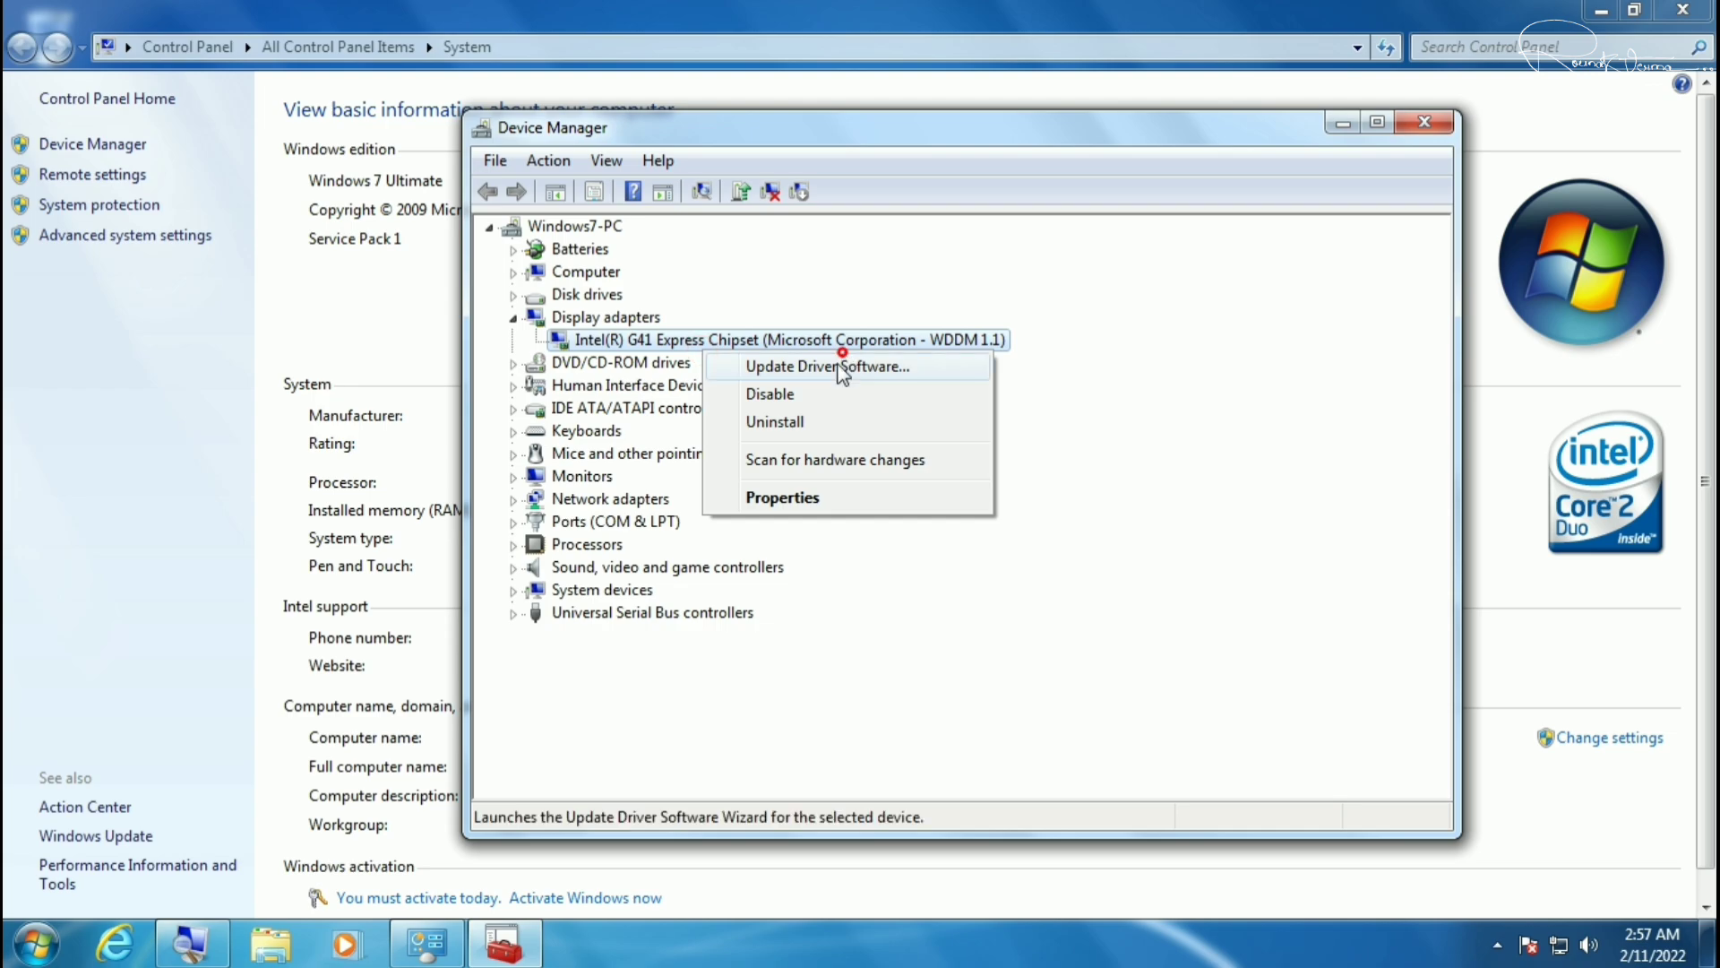
pyautogui.click(842, 366)
pyautogui.click(917, 448)
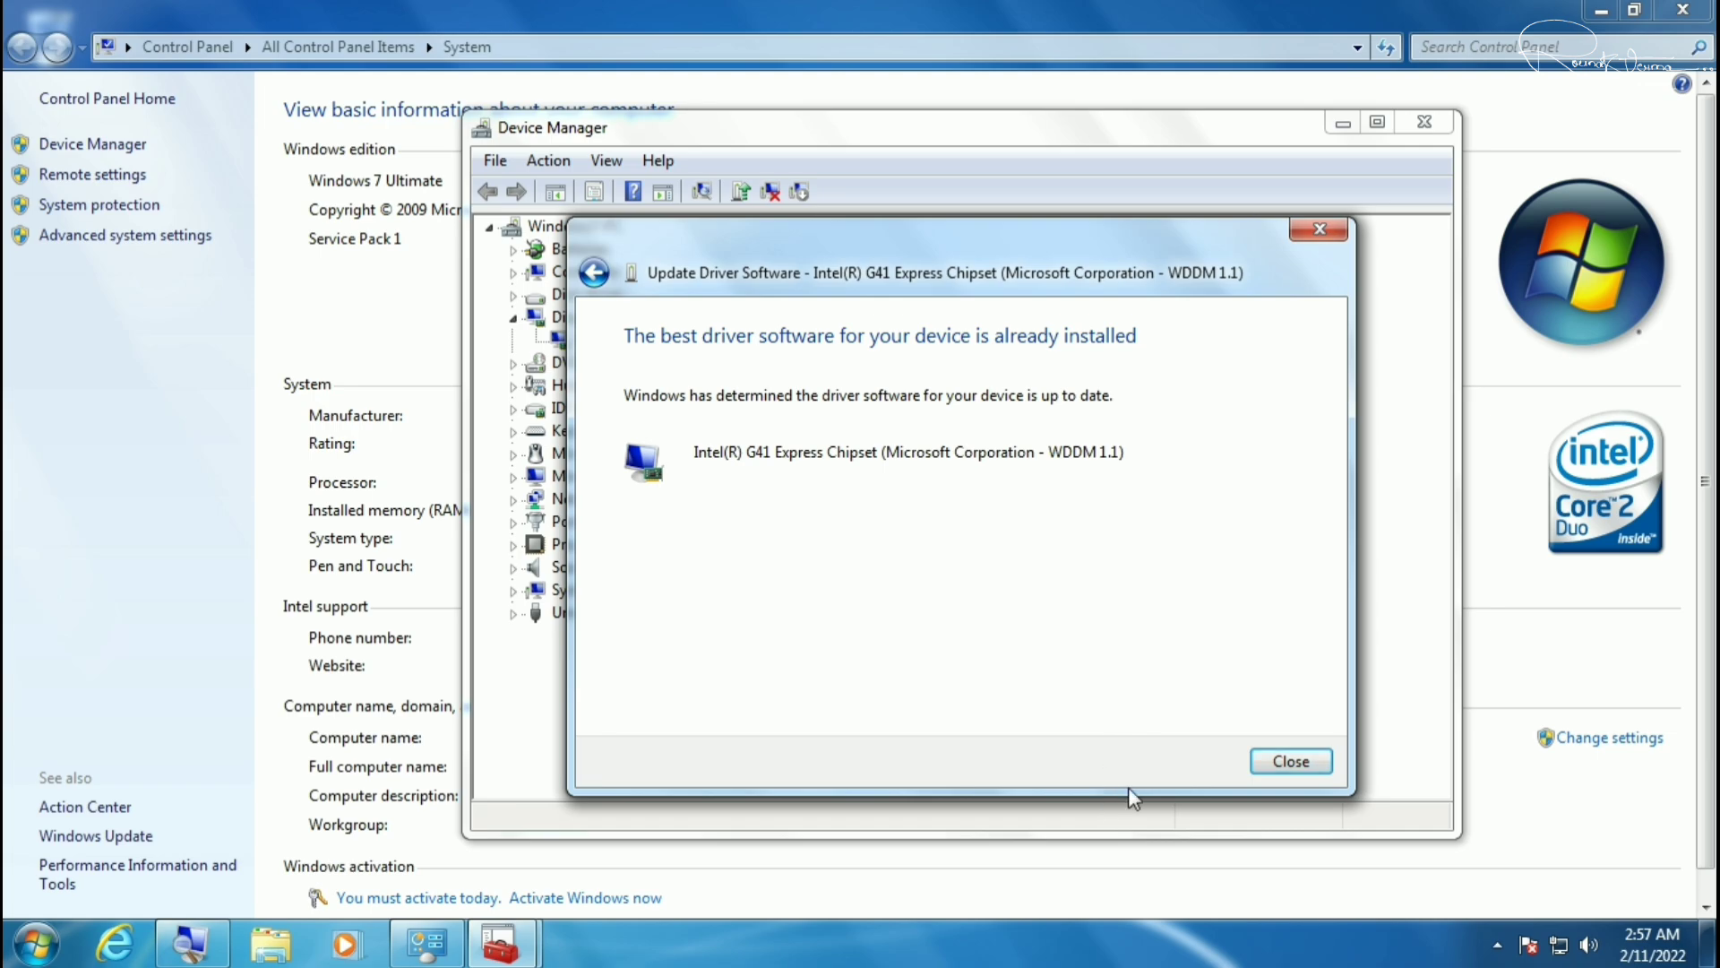
pyautogui.click(1290, 761)
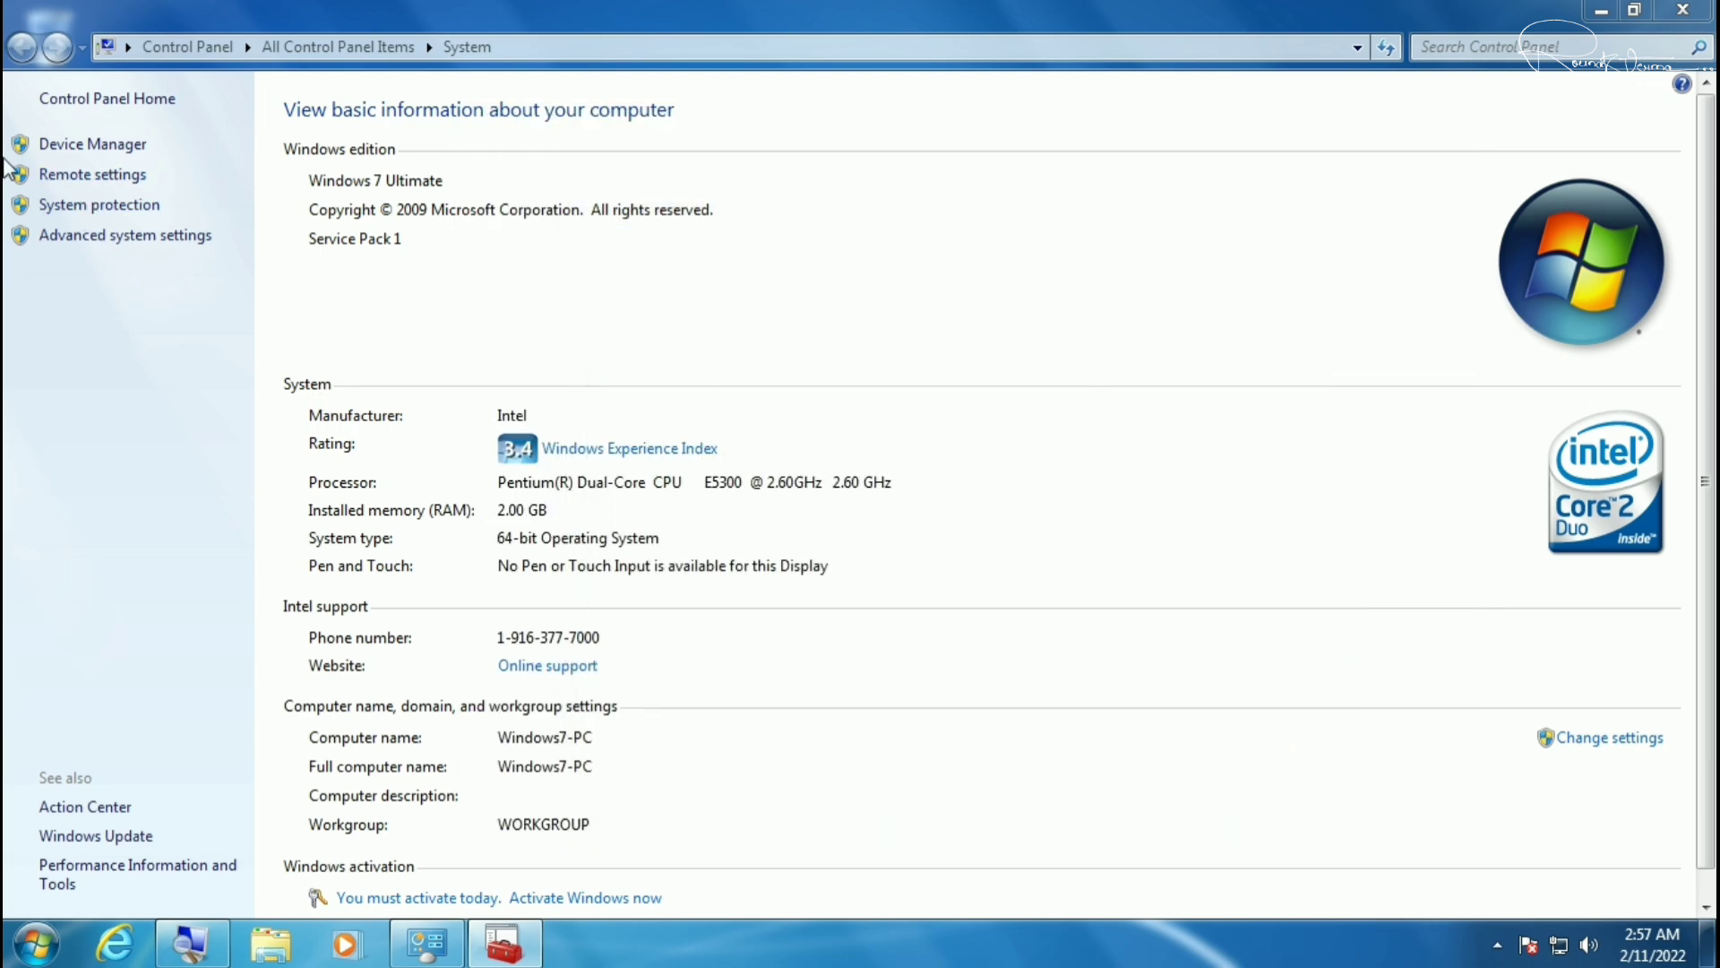
# Open Device Manager again from the System page and move its window clear of the page's navigation links
pyautogui.click(64, 143)
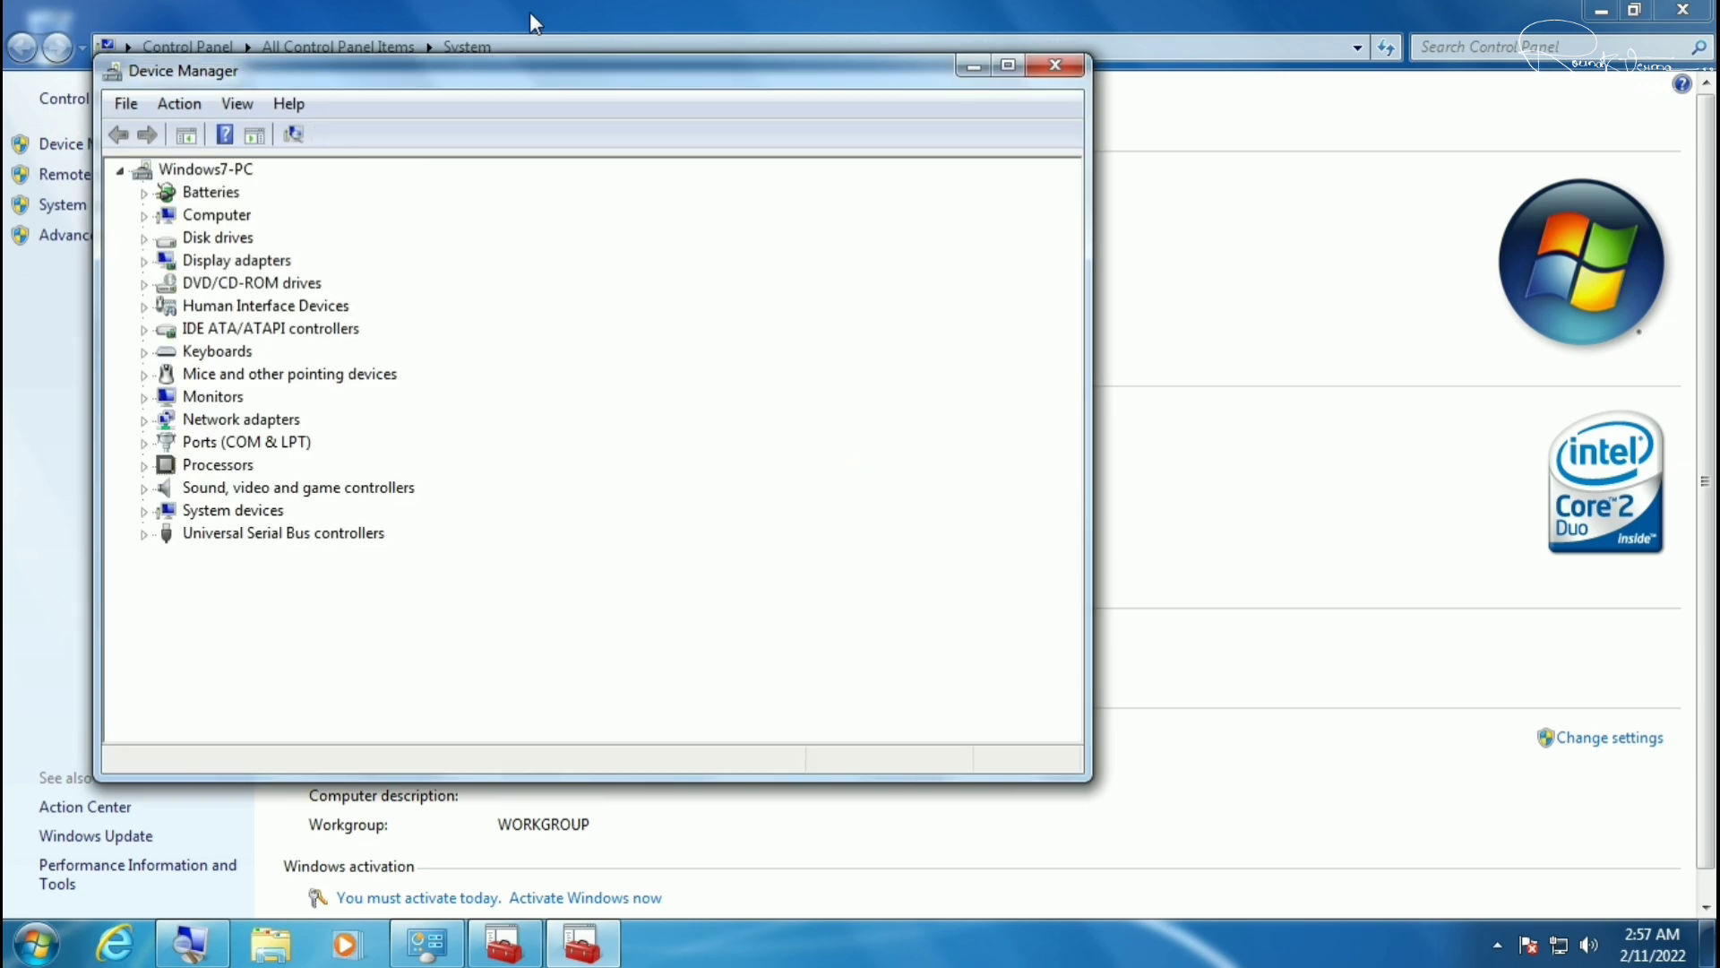
pyautogui.moveTo(544, 69); pyautogui.dragTo(999, 122)
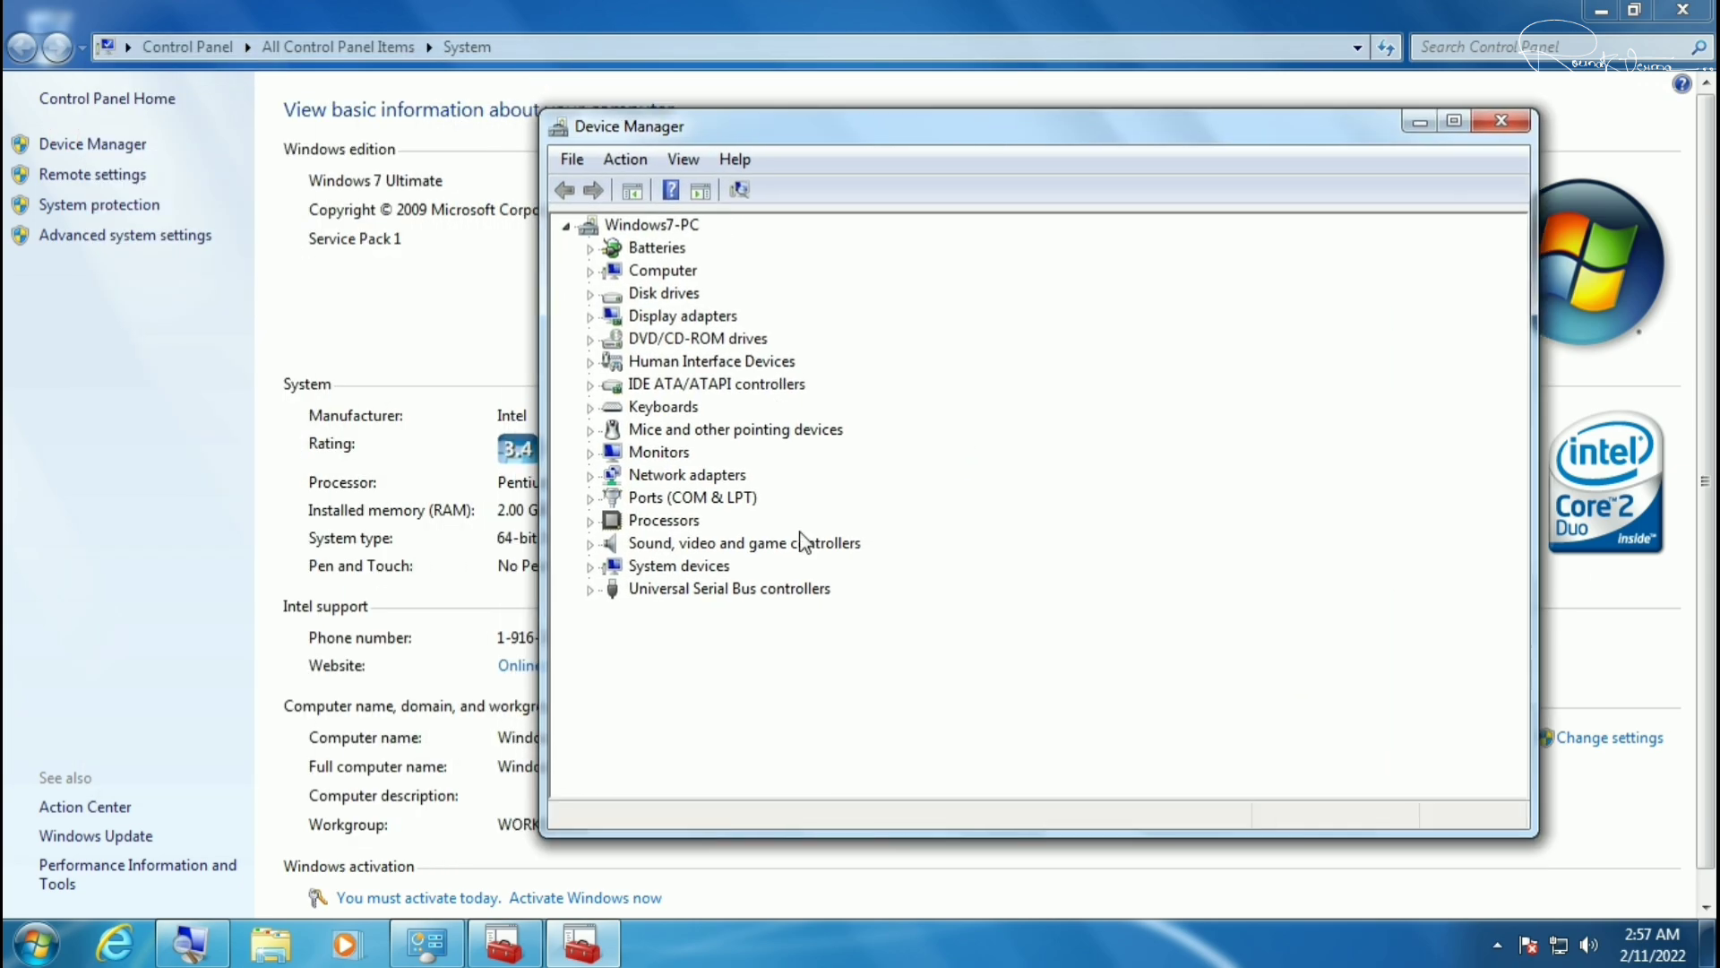
pyautogui.click(866, 250)
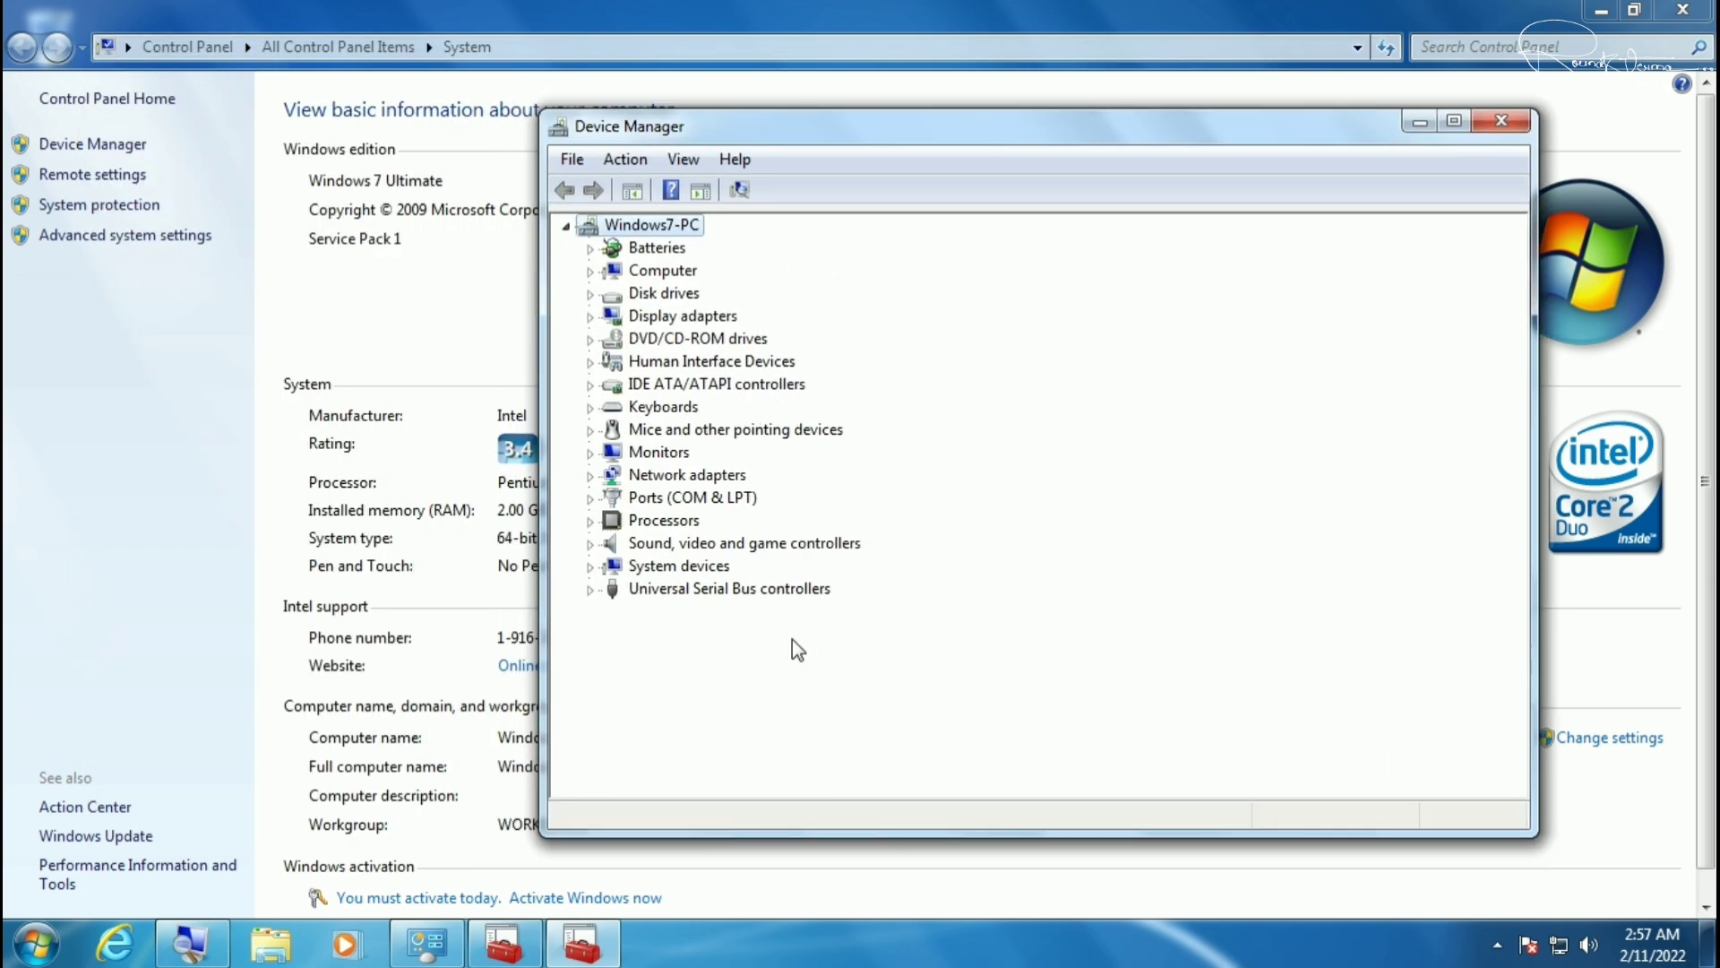